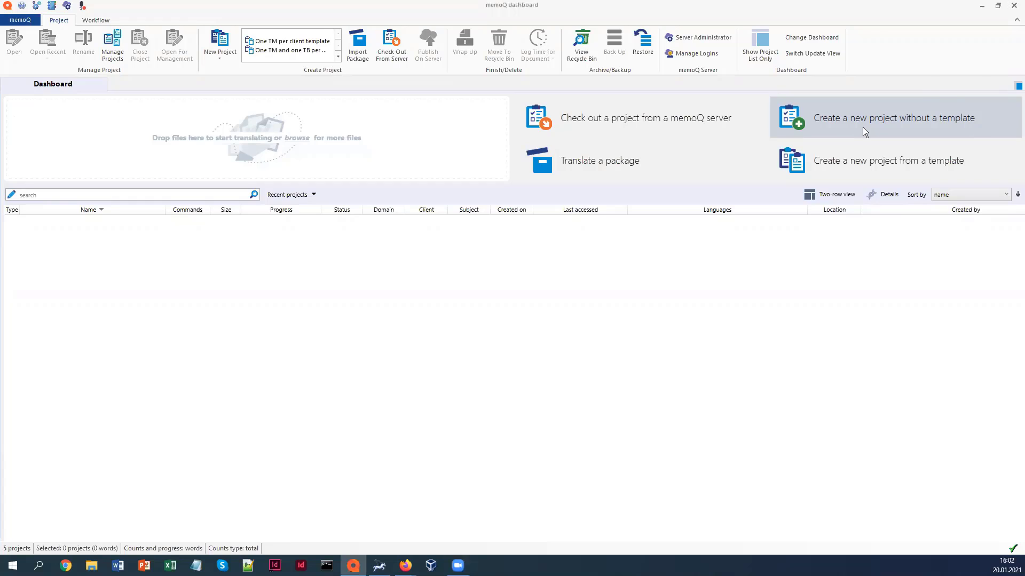
- Start a new project without a template named Training, with English (United States) as source and German (Germany) as target language
click(864, 132)
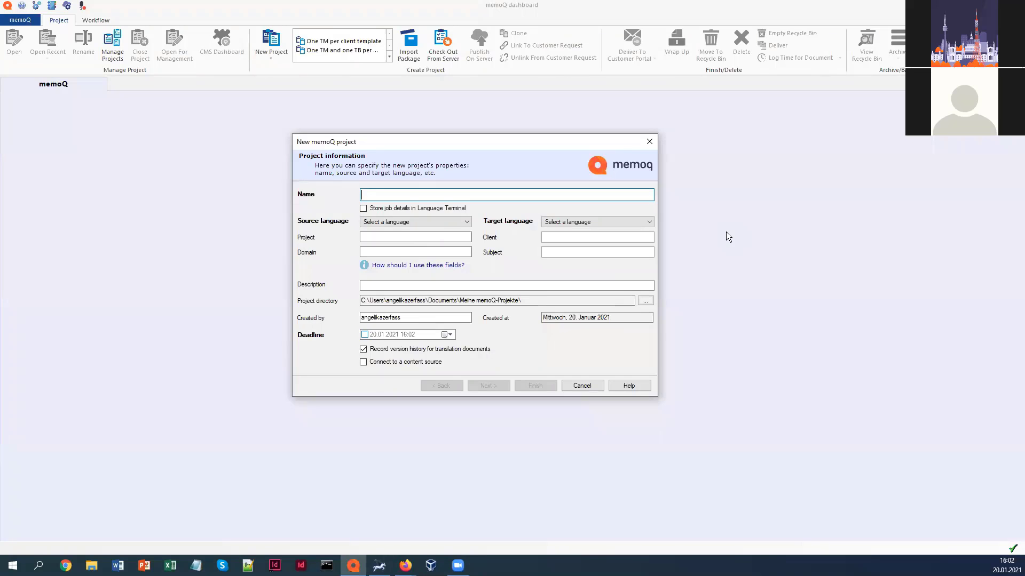
text(Training)
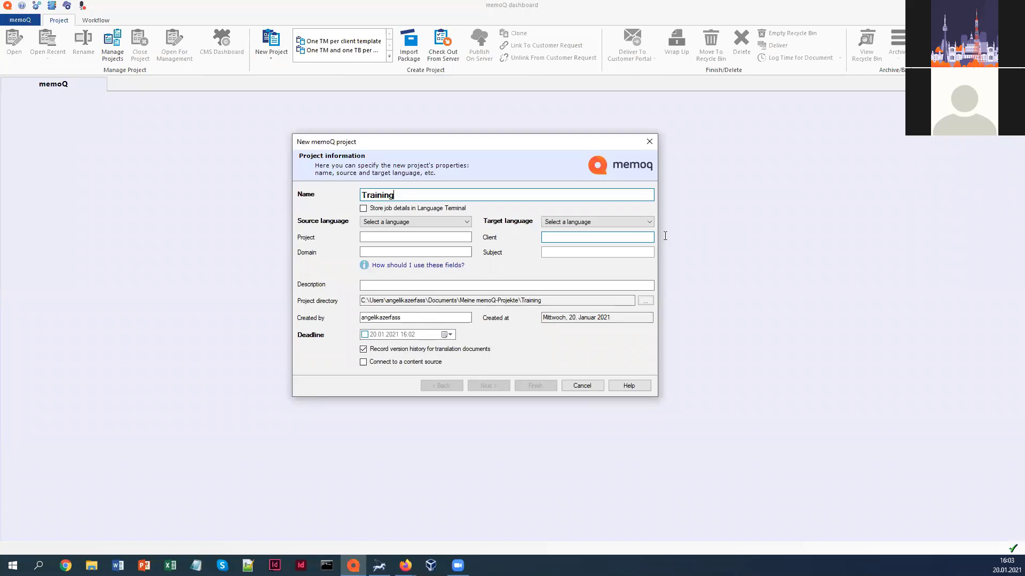
click(440, 222)
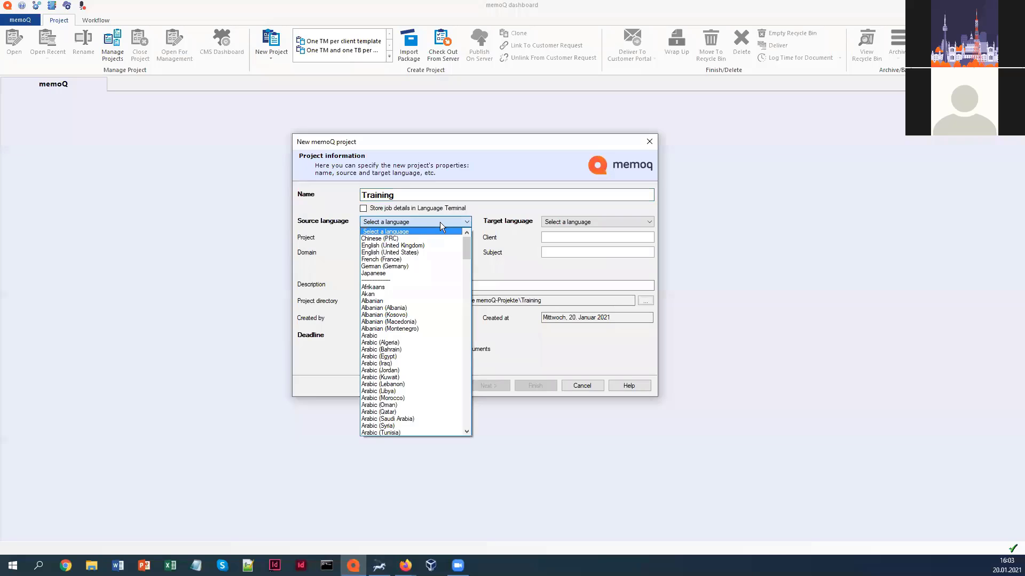
click(429, 251)
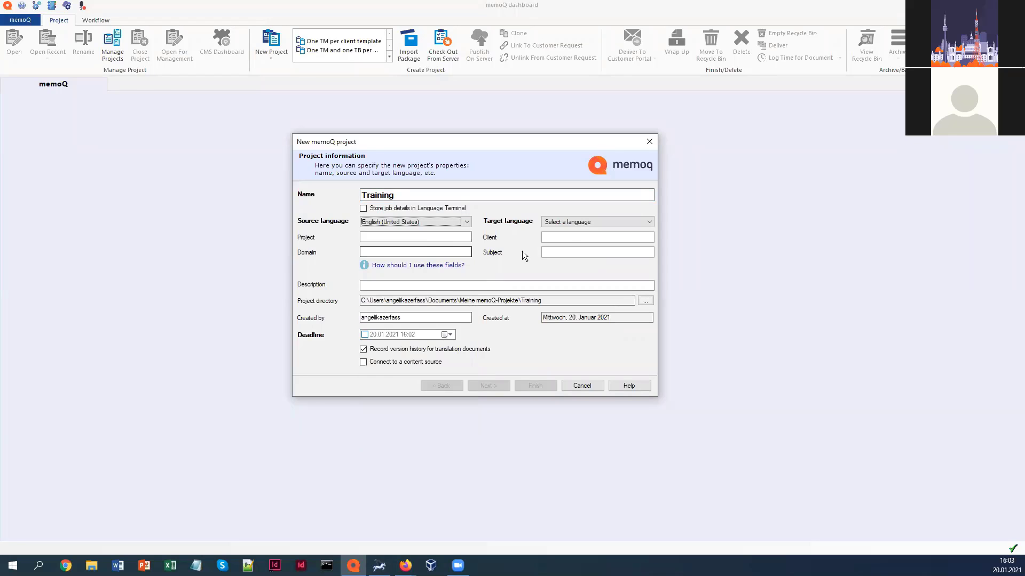
click(611, 222)
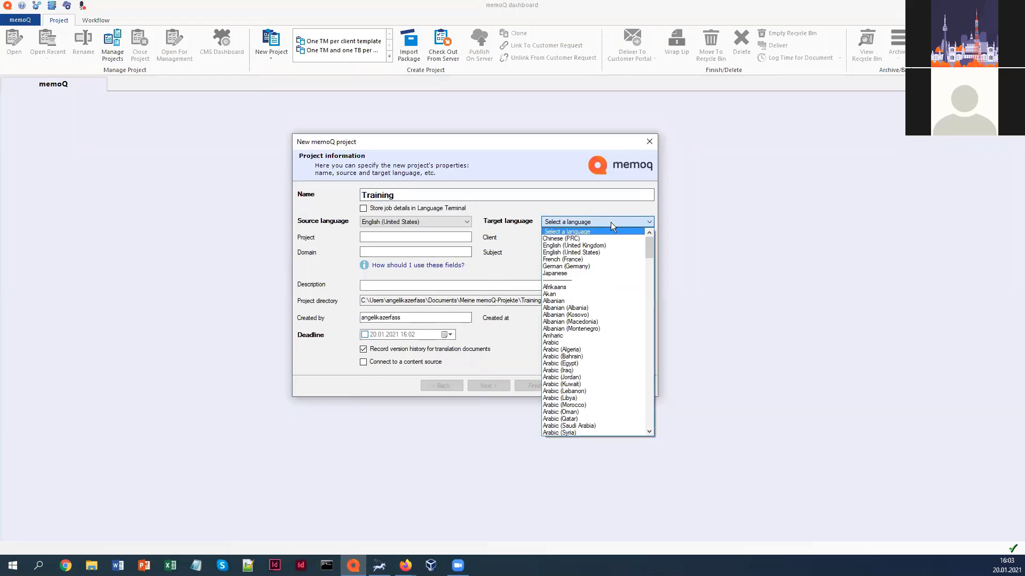
click(598, 266)
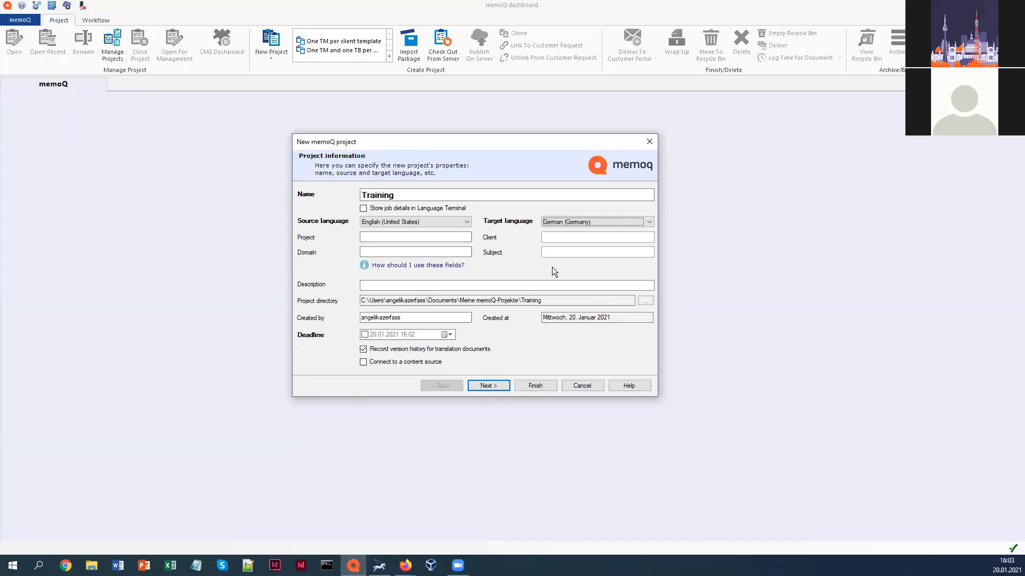
- Set the project field to 123 and the subject to education, and continue to the translation documents page
click(464, 238)
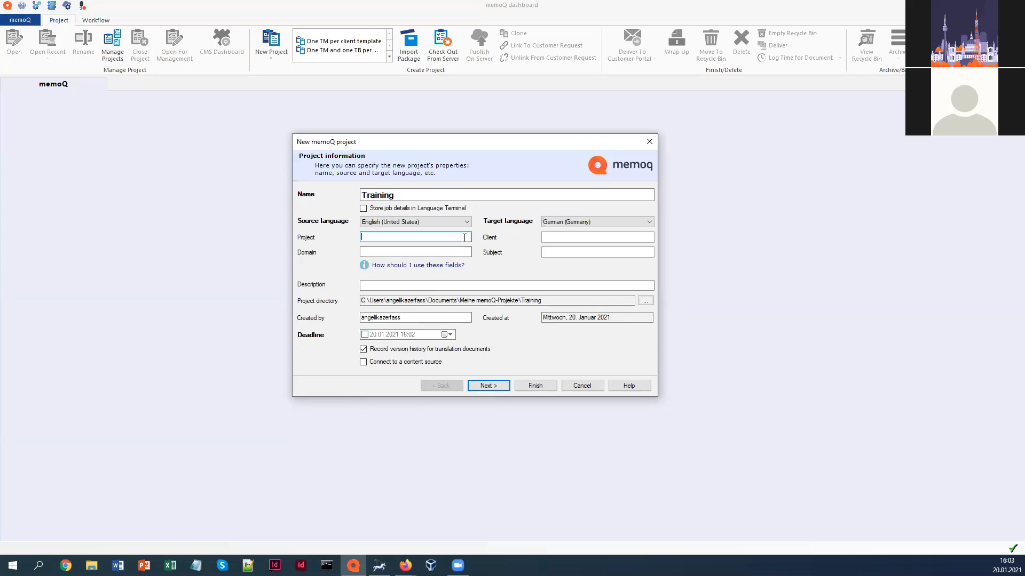
text(123)
click(550, 252)
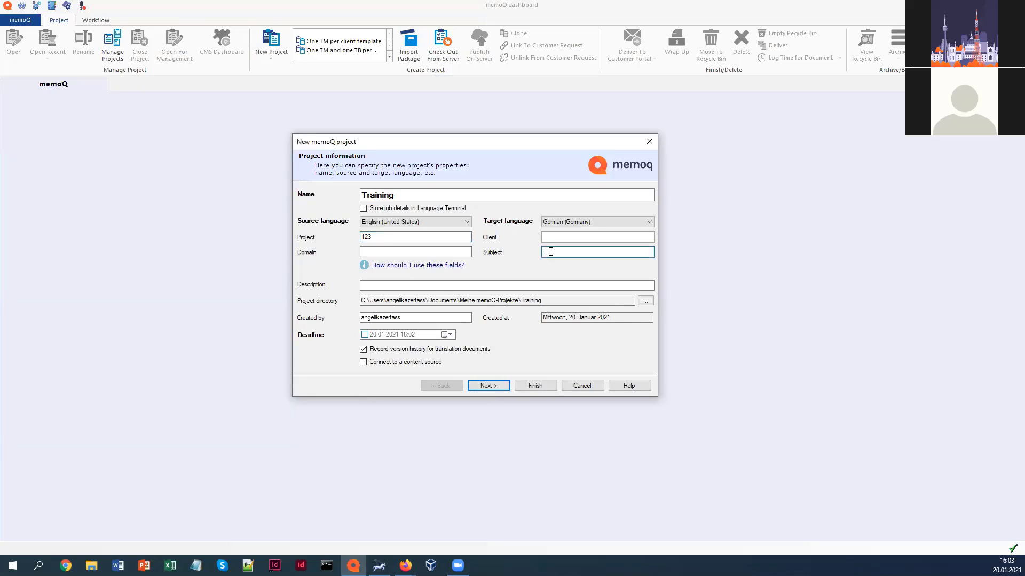
text(education)
click(502, 389)
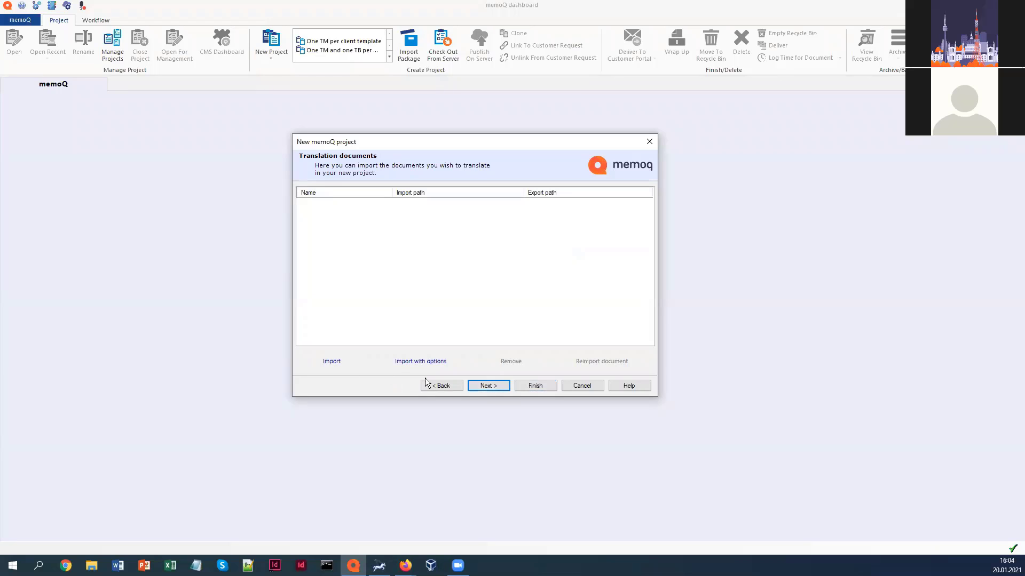
- Import Demo 1.docx from C:\2021-01-20_memoQ intro\sample files\01_translation into the new project
click(331, 362)
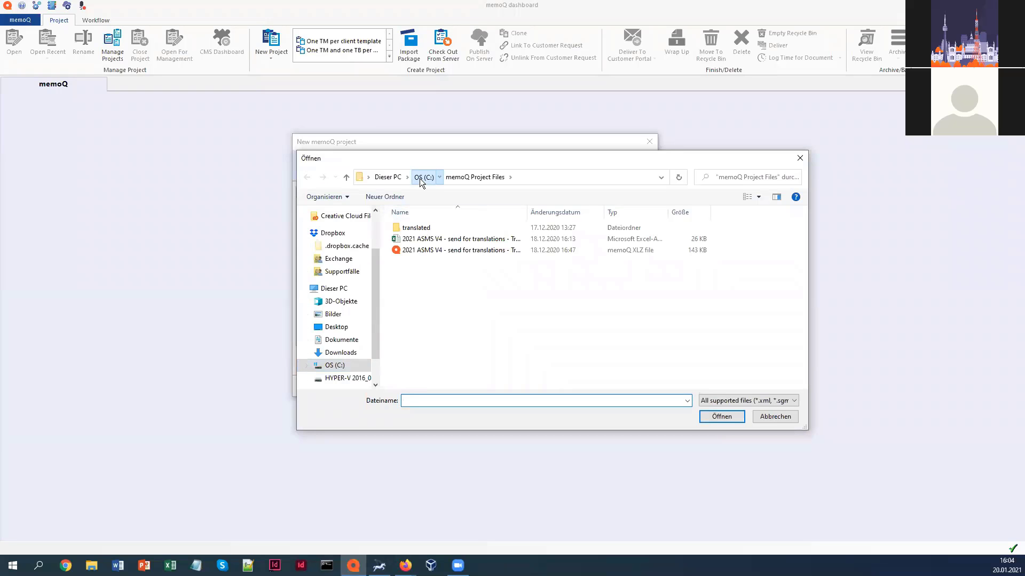
click(422, 177)
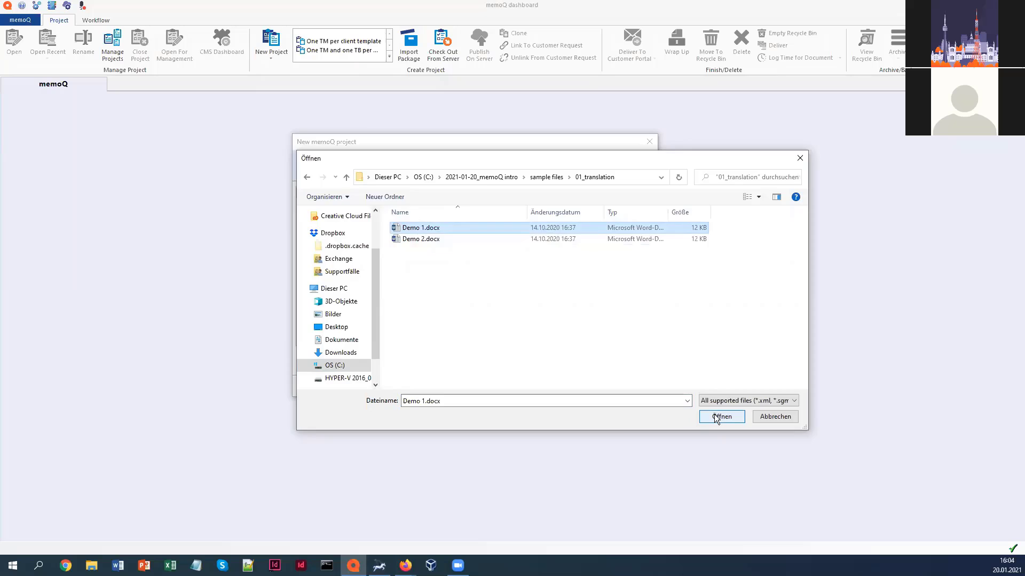
click(716, 418)
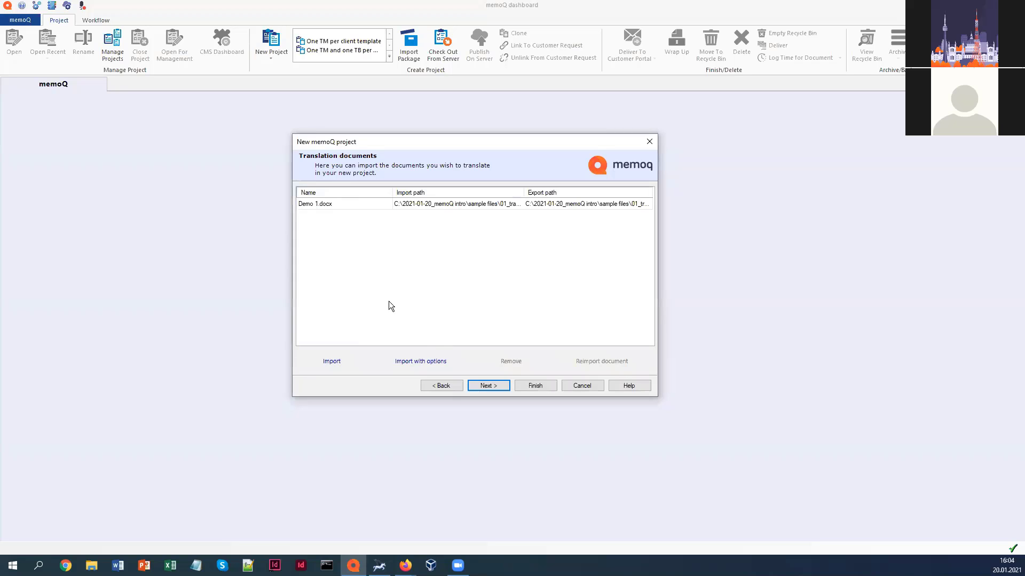
- Resize the document list columns to read the full import path and export path of Demo 1.docx
drag(392, 192, 340, 193)
drag(471, 191, 528, 192)
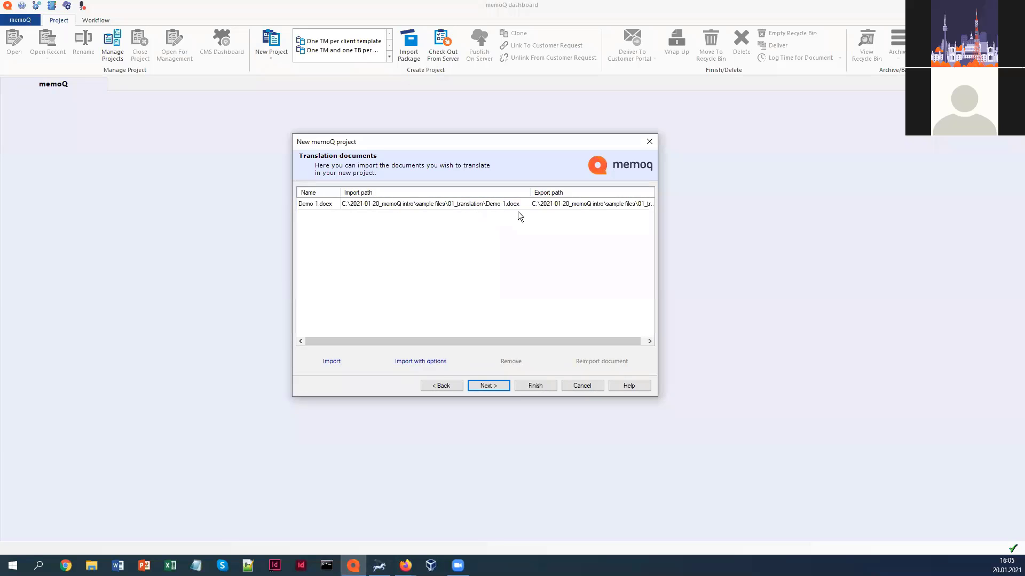
drag(530, 192, 402, 192)
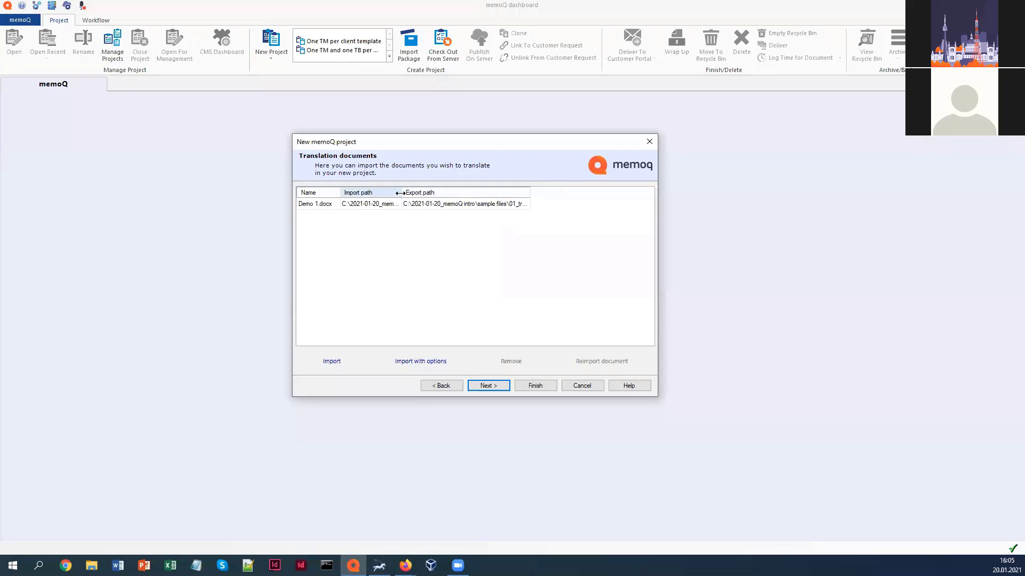
drag(529, 190, 630, 192)
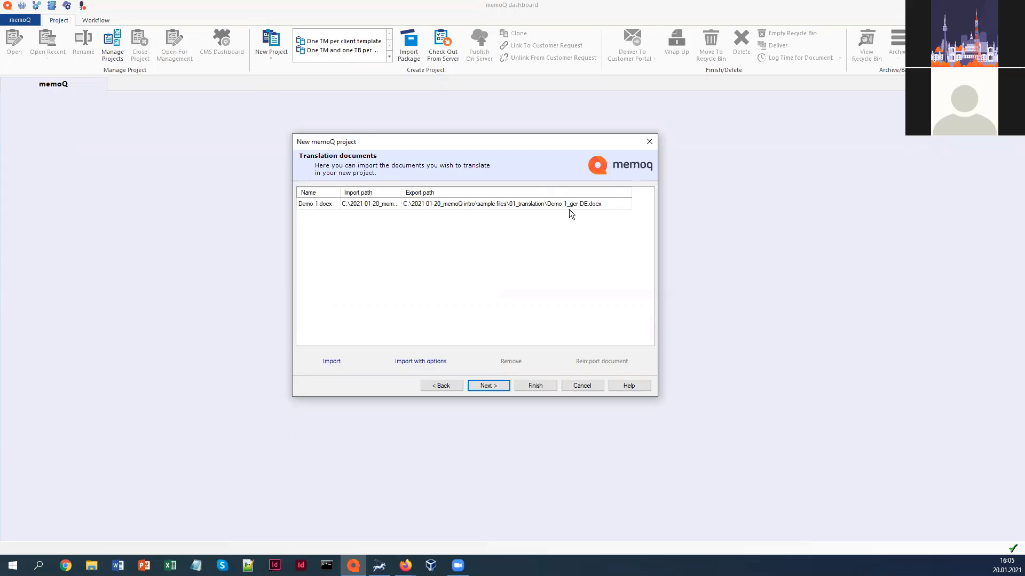
- Create a new local translation memory named "client A" for the project, keeping the default context and behavior settings
click(490, 387)
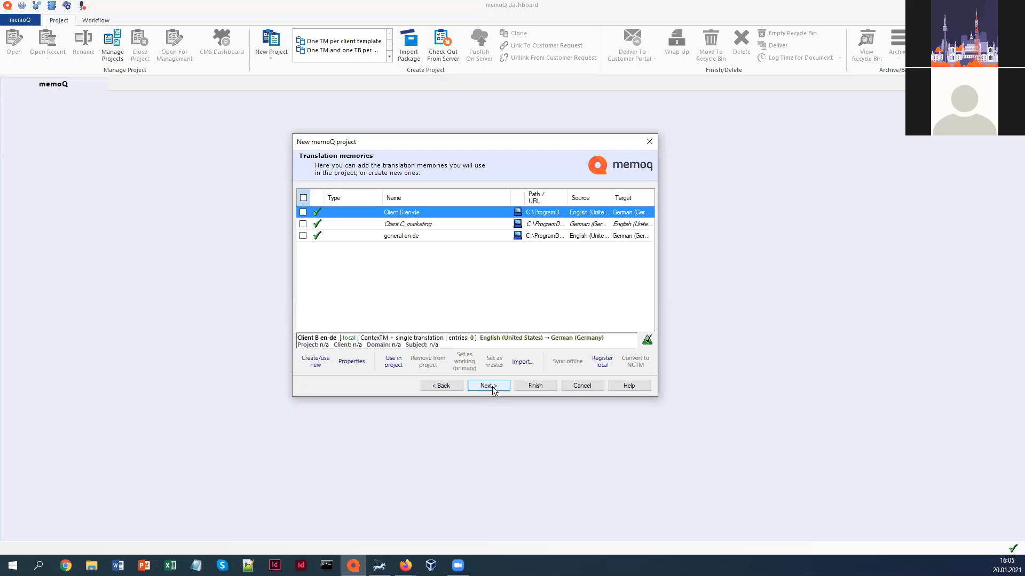
drag(511, 202, 474, 203)
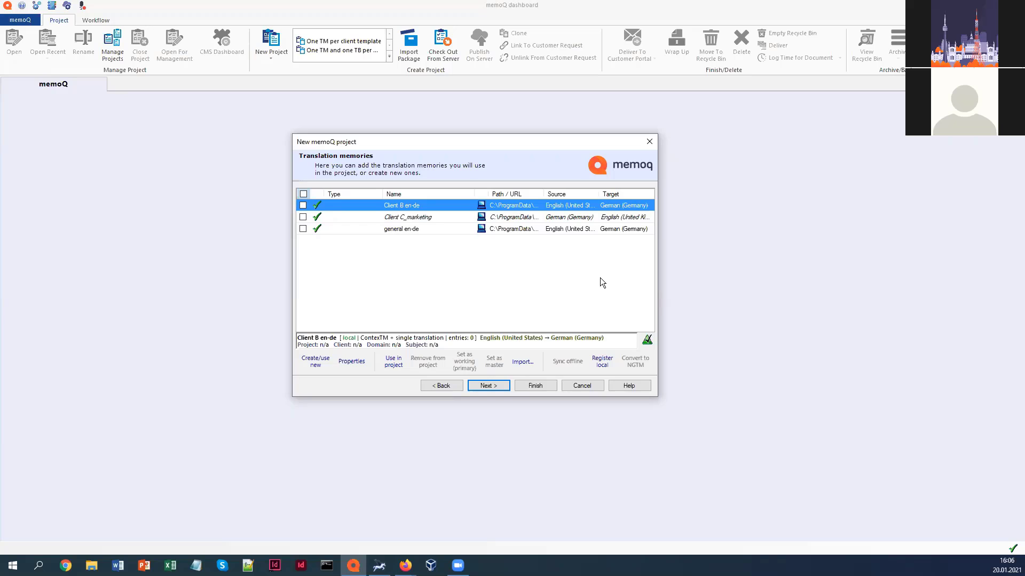
click(318, 364)
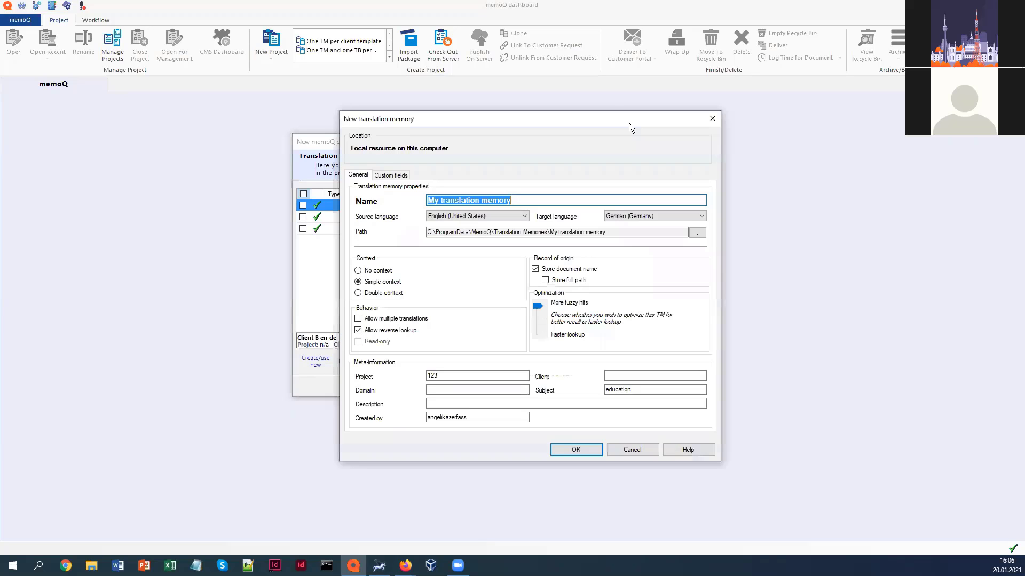
text(client A)
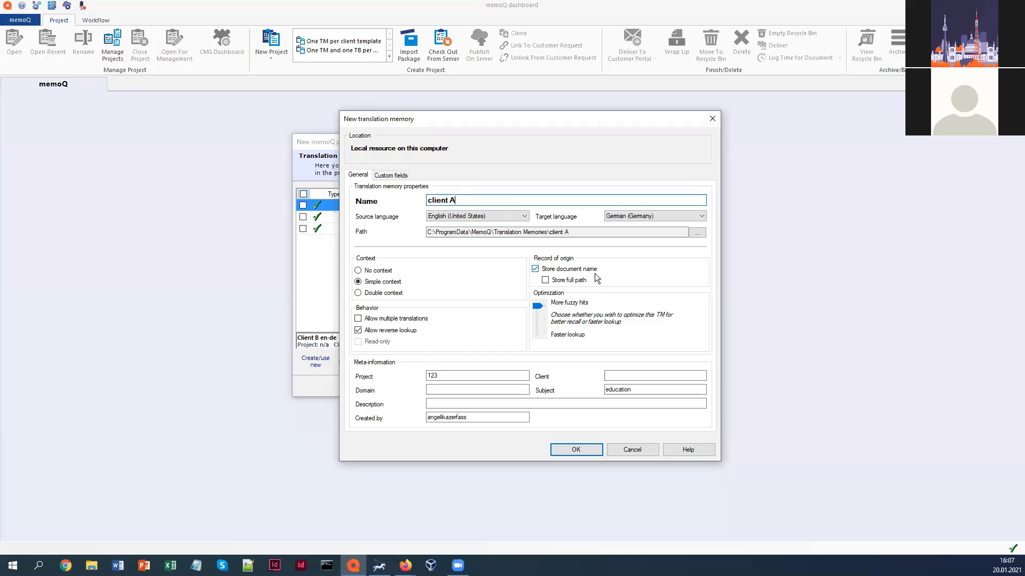
click(576, 450)
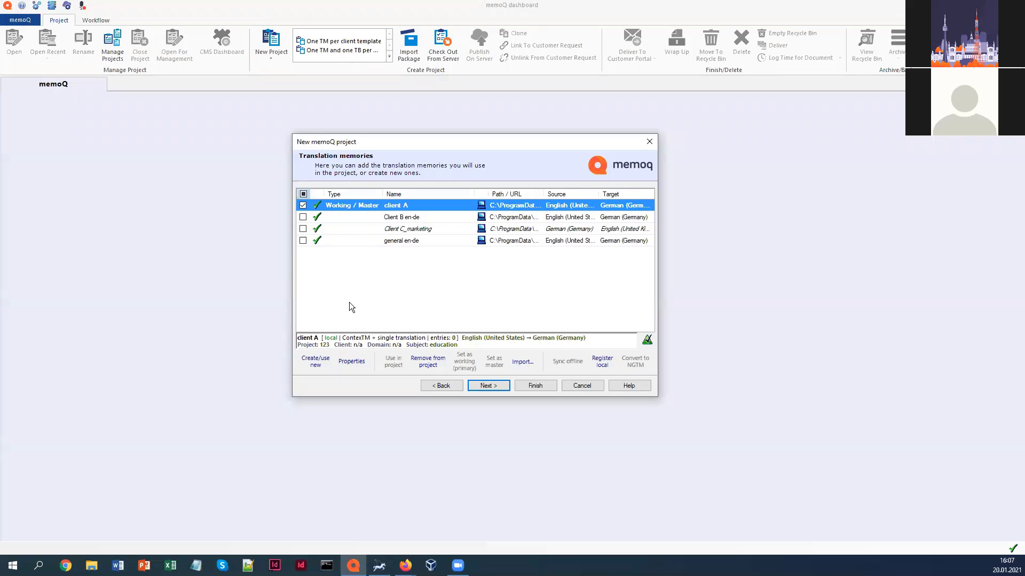
- Create a term base named "client A" with English (United States) and German (Germany), and finish the new project
click(504, 387)
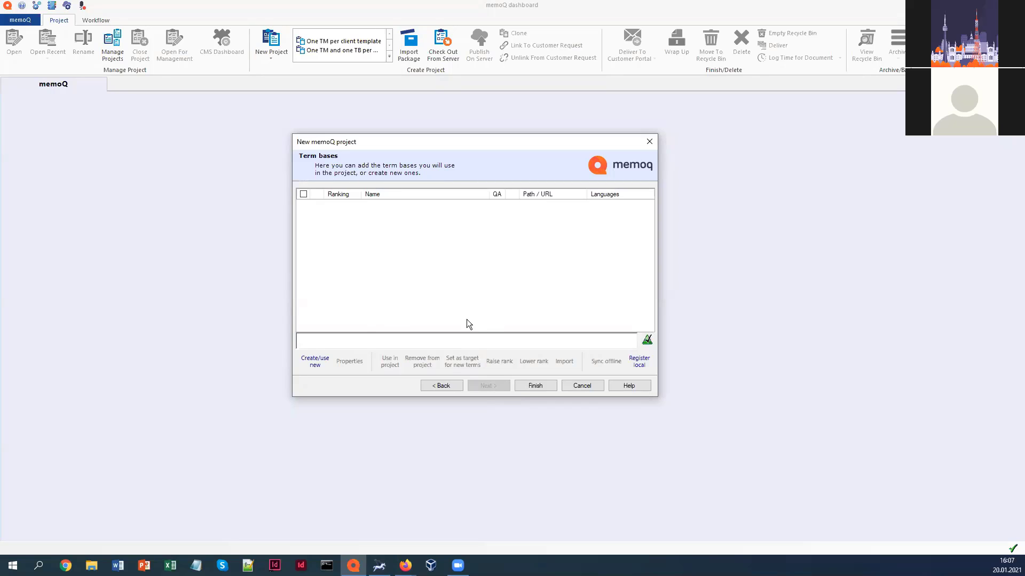
click(316, 363)
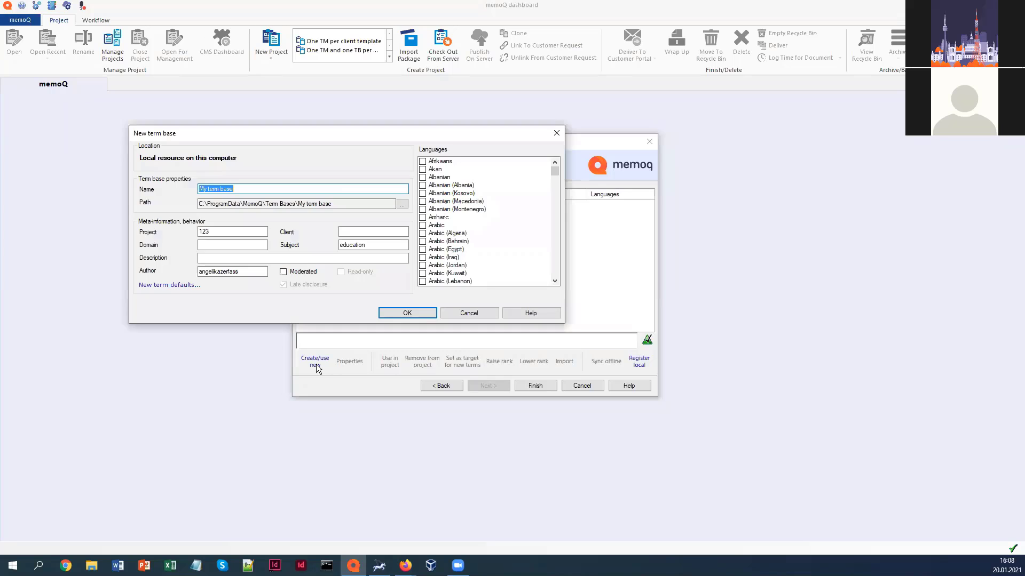
drag(362, 136, 622, 185)
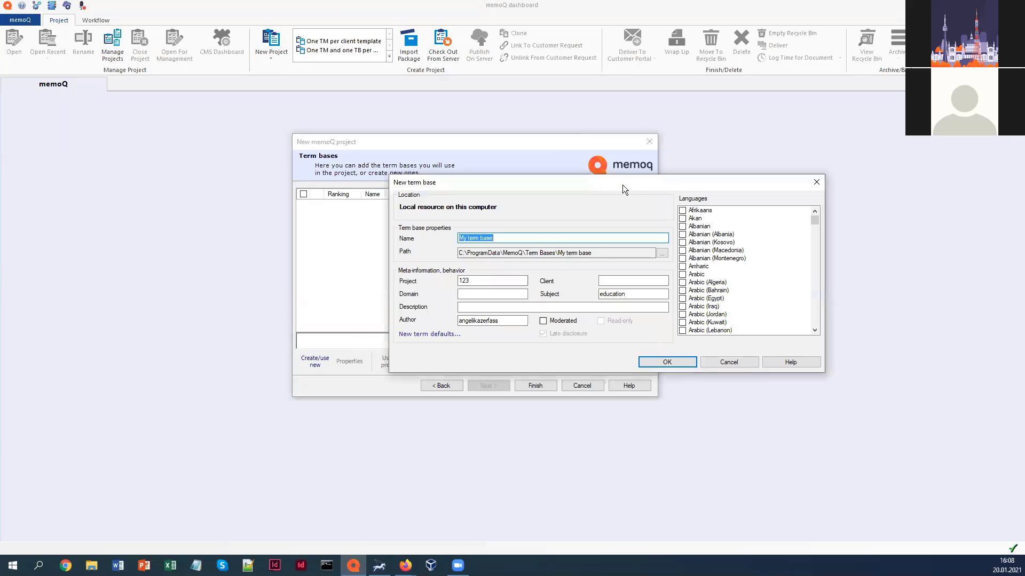
text(client A)
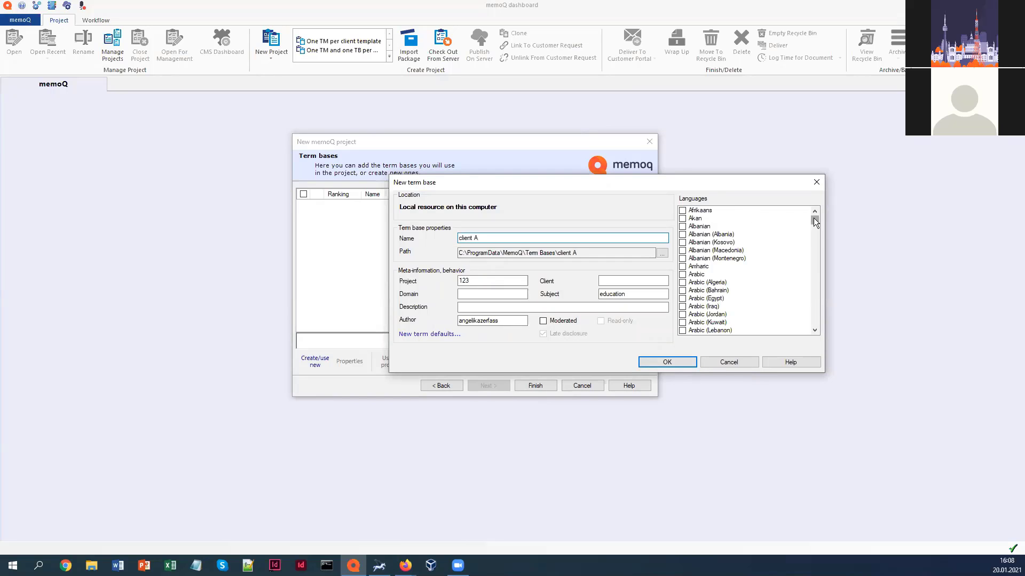
drag(814, 218, 812, 248)
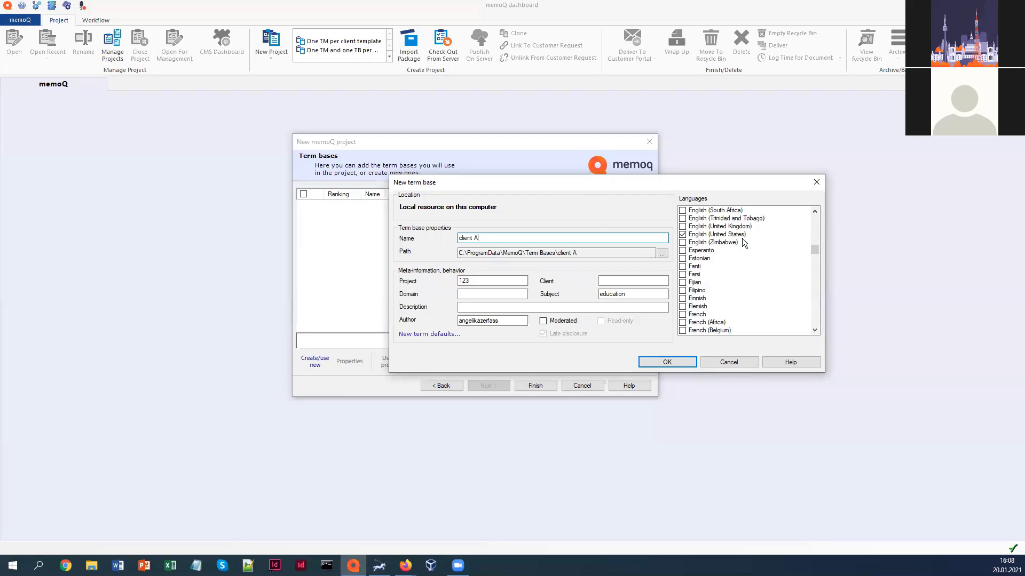
click(678, 362)
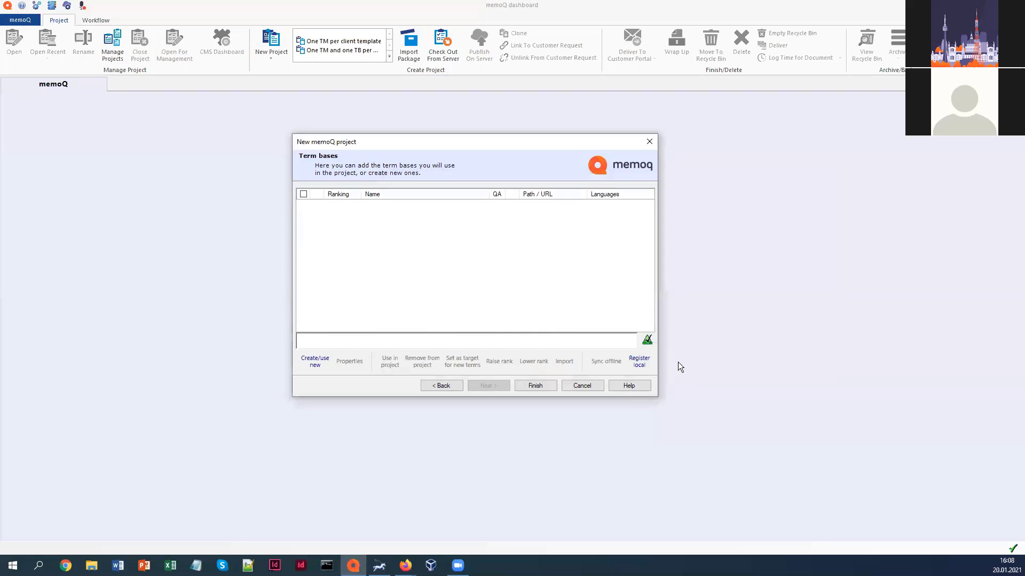
click(548, 387)
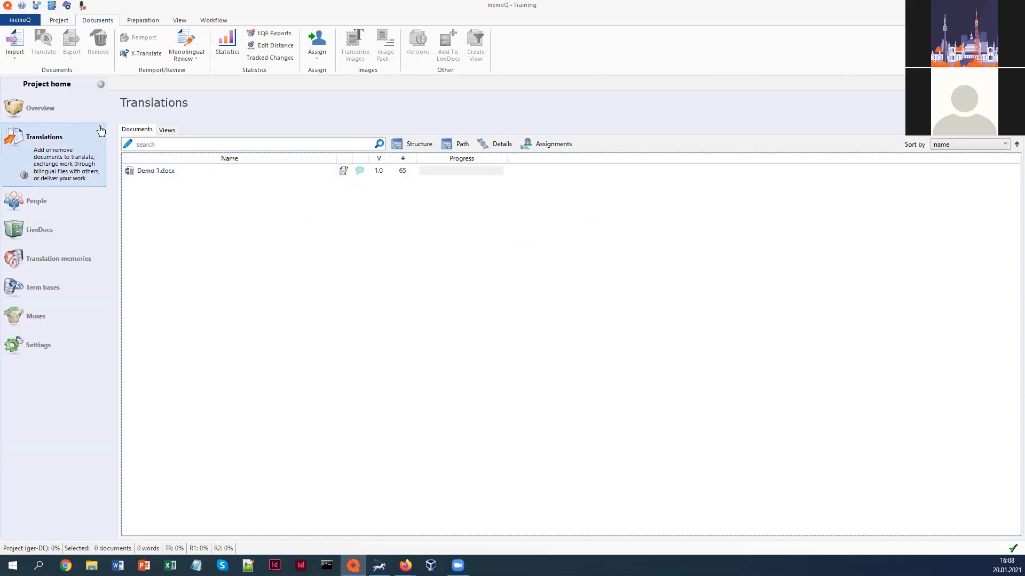
- Close the project to return to the dashboard and reopen the Training project from the project list
click(102, 85)
mouse_move(32, 227)
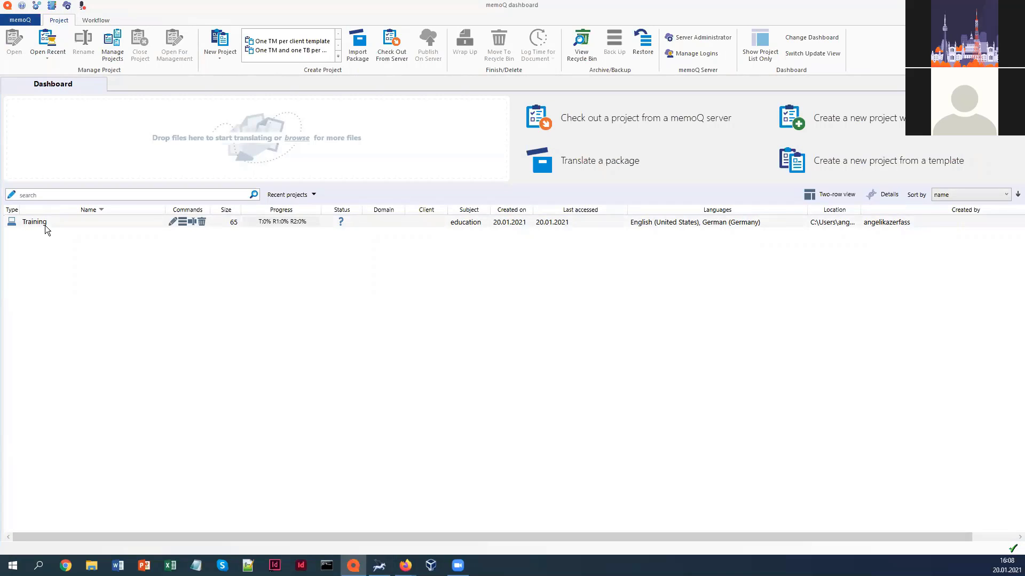
mouse_move(236, 226)
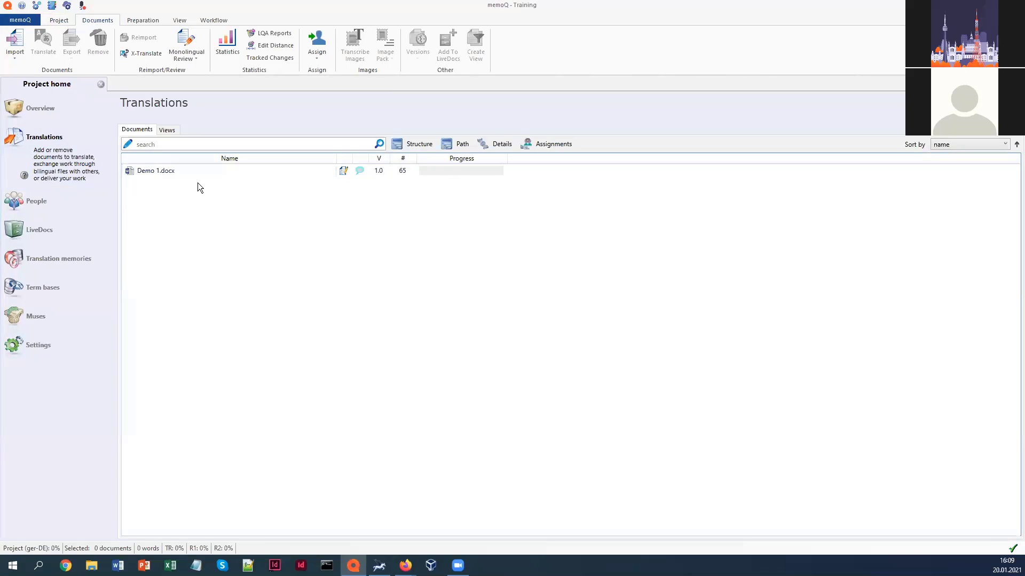
- Add the general en-de translation memory to the project and check the project's term bases
click(52, 267)
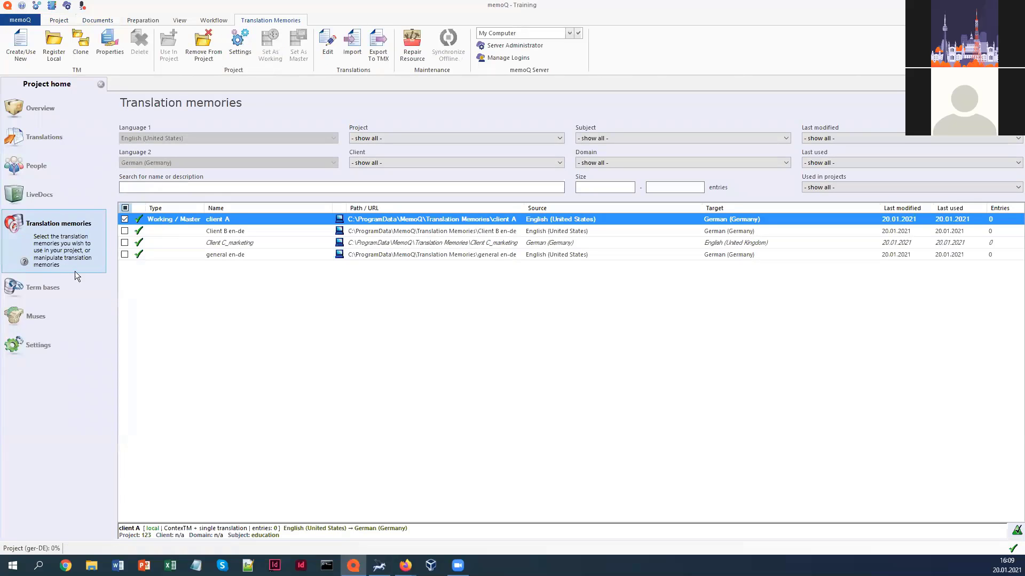
click(124, 254)
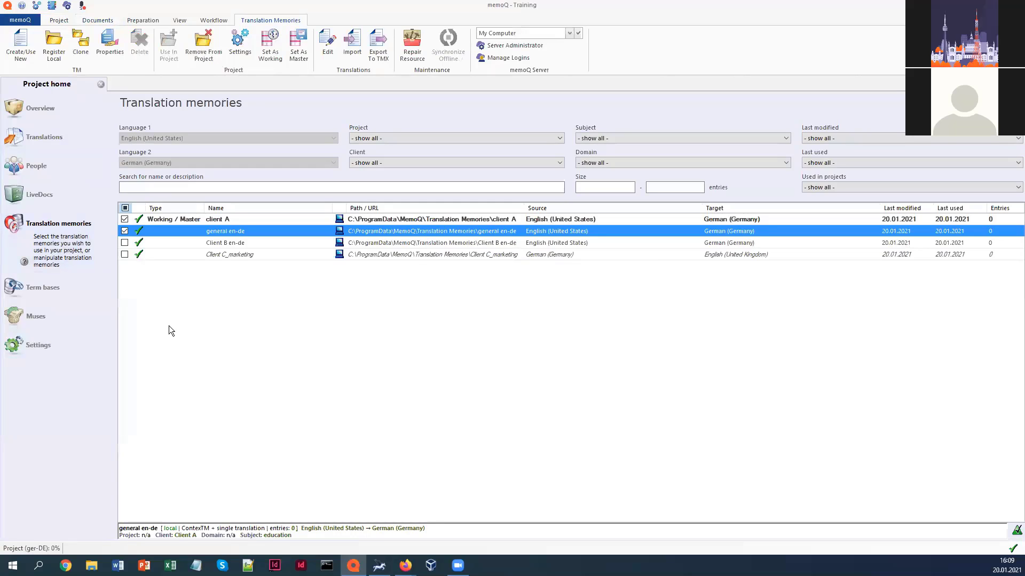
click(59, 297)
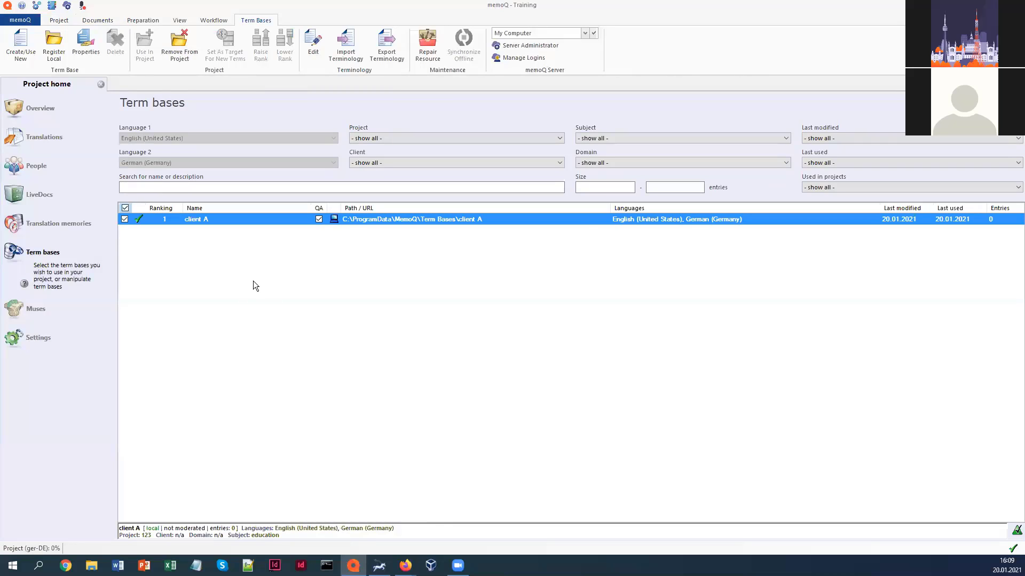
- Open Demo 1.docx from the project's translation documents in the translation editor
click(56, 139)
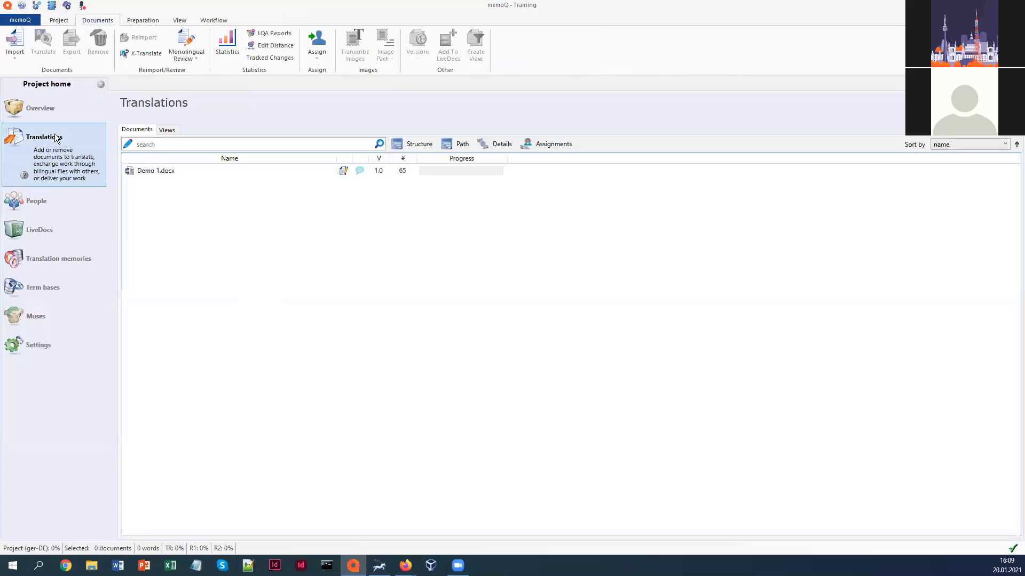
click(155, 175)
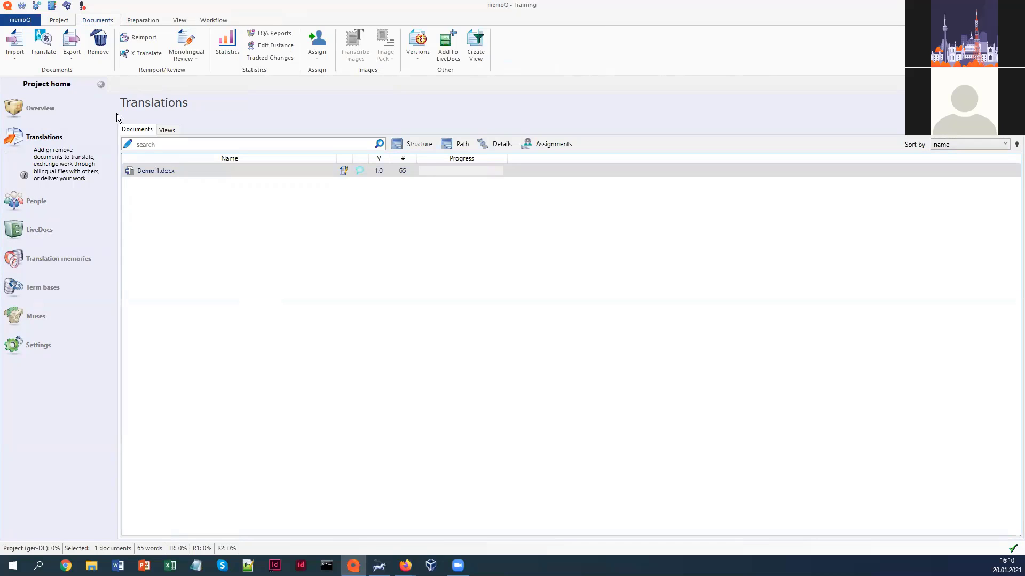
click(48, 56)
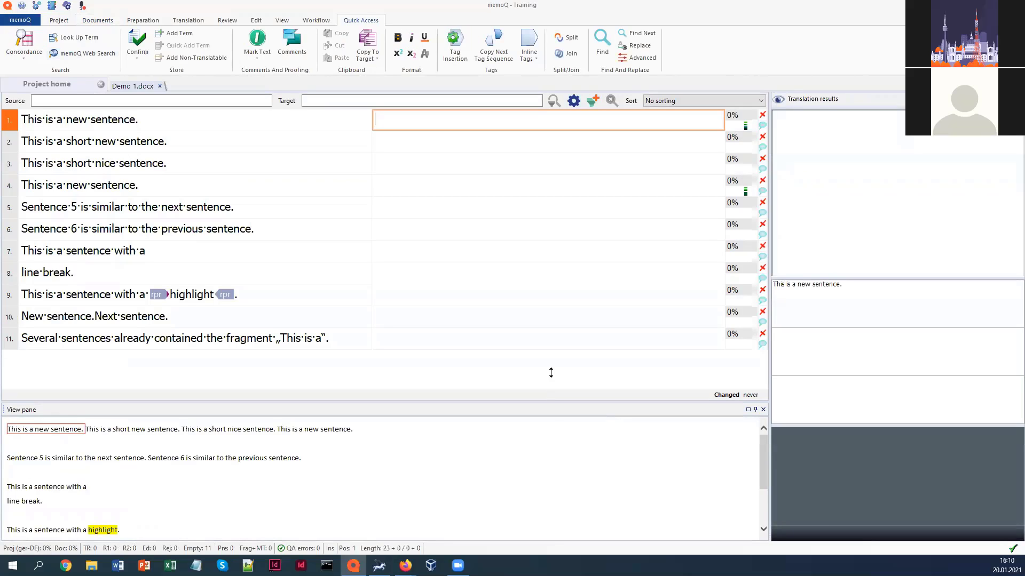
- Enlarge the document preview, and translate segment 1 as "Dies ist ein neuer Satz." and confirm it
drag(551, 372, 552, 378)
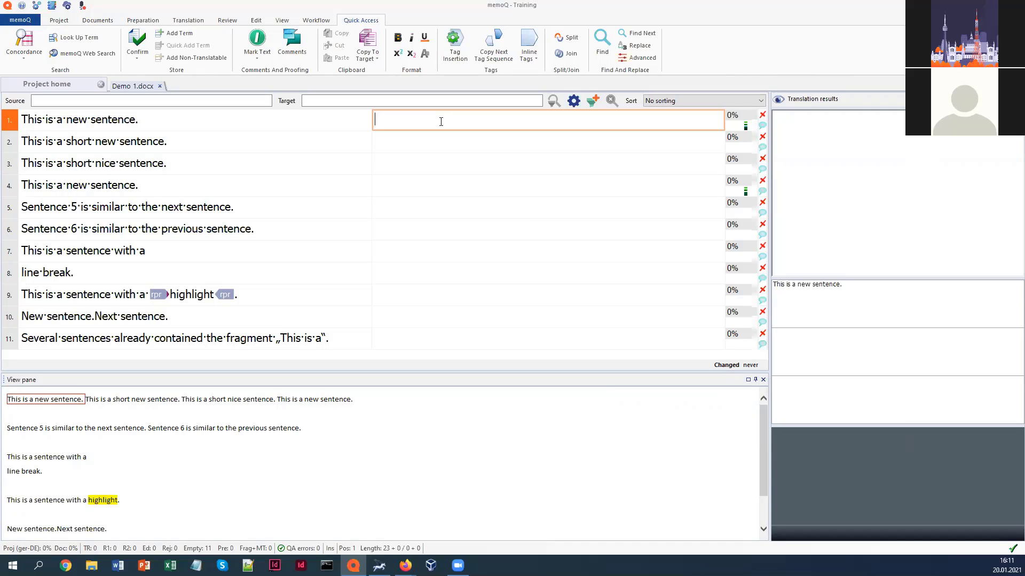
text(Dies ist ein neuer Satz.)
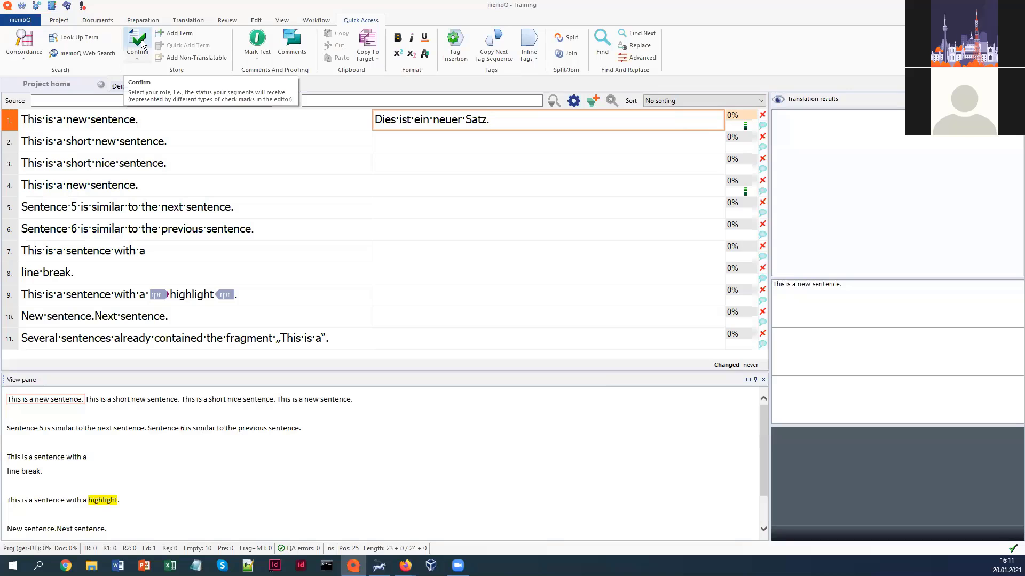
click(138, 58)
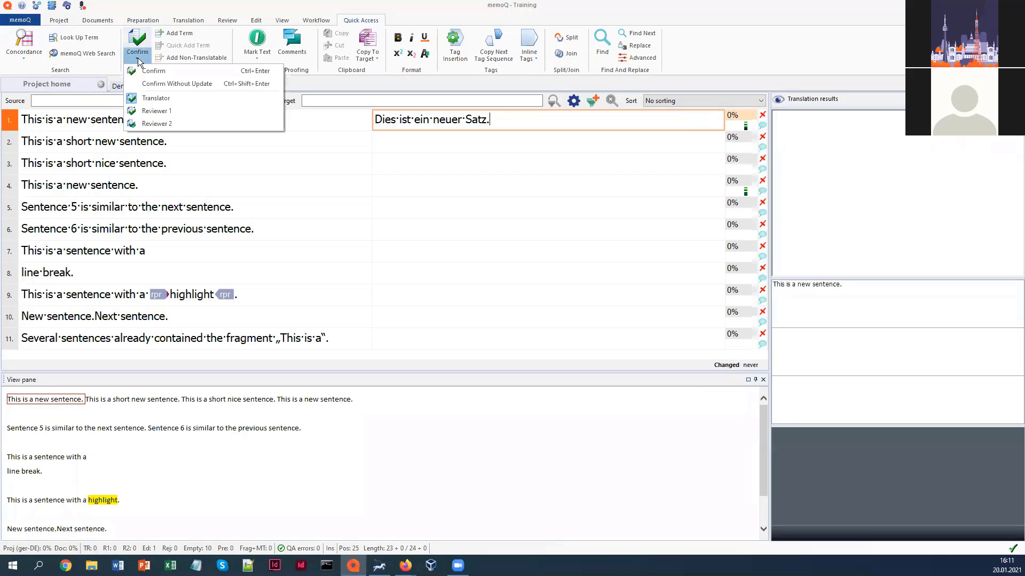
click(270, 72)
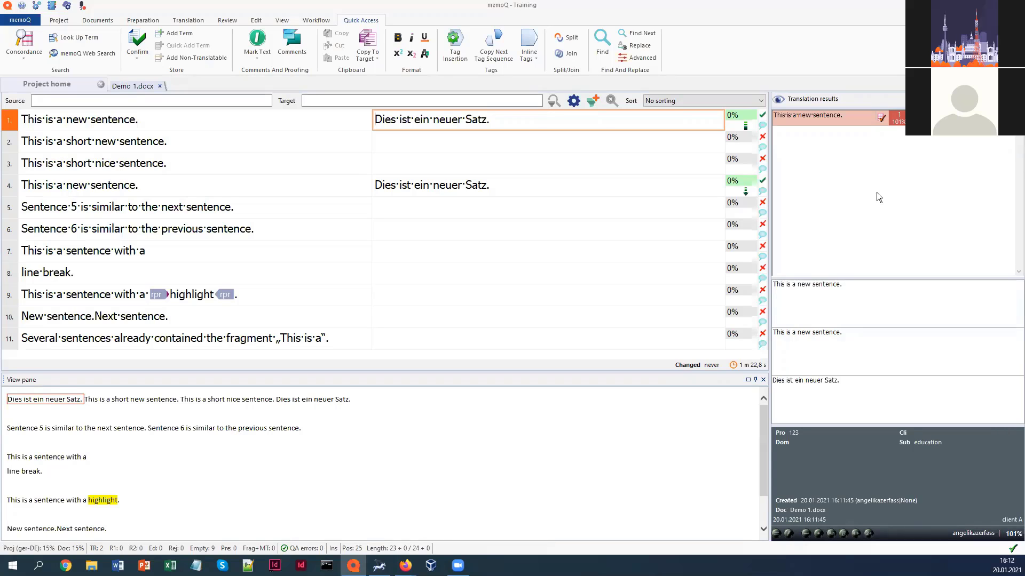
drag(158, 120, 8, 121)
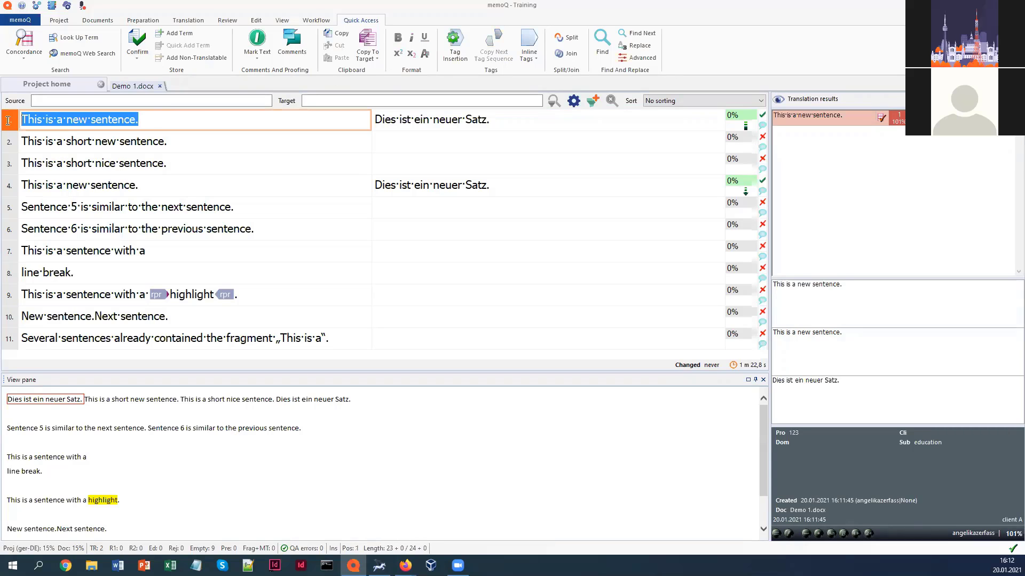
click(182, 120)
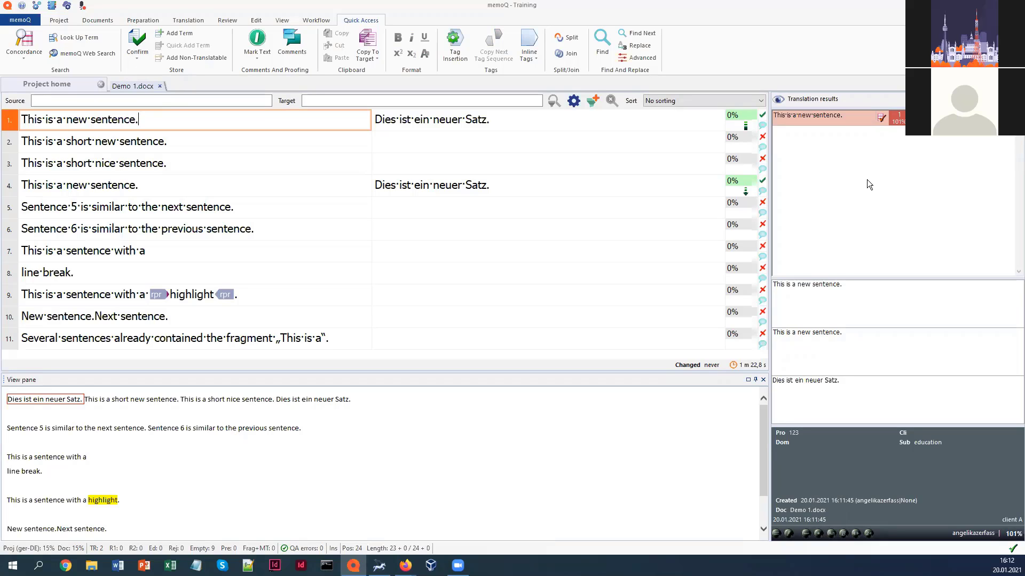
click(138, 43)
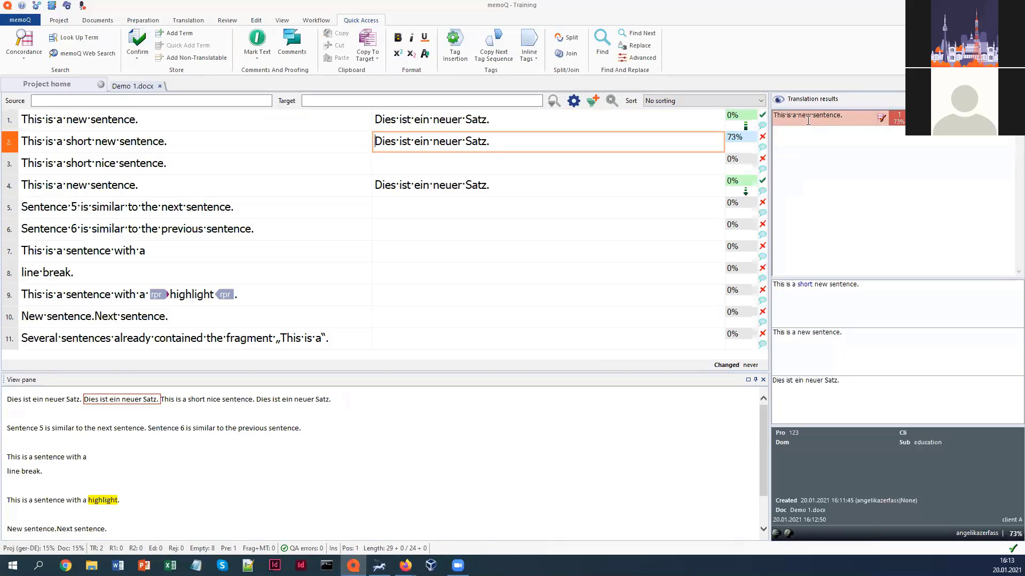
- Compare segment 2's source text with the source and target of its translation memory match
drag(190, 139, 21, 141)
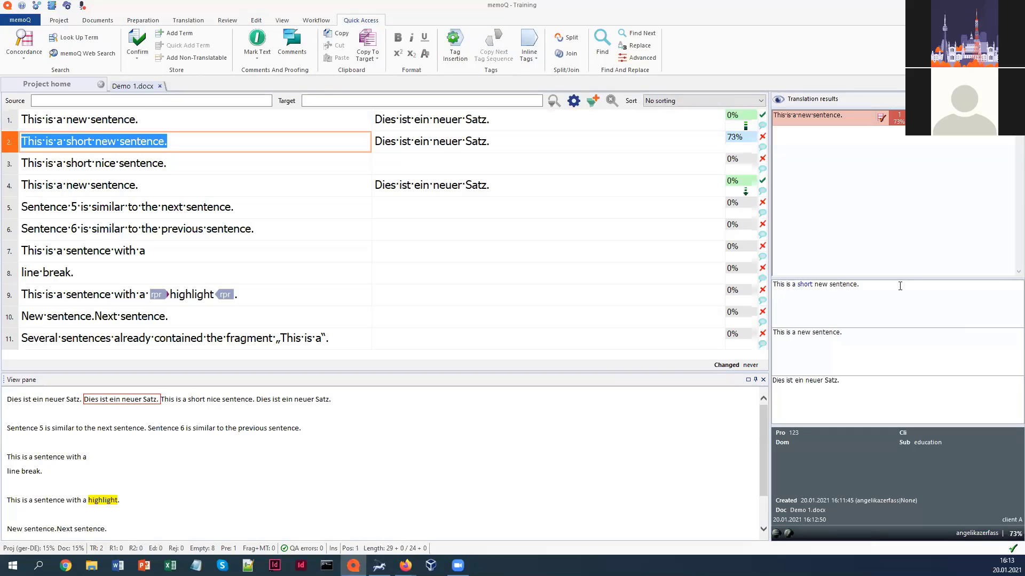
drag(899, 286, 761, 284)
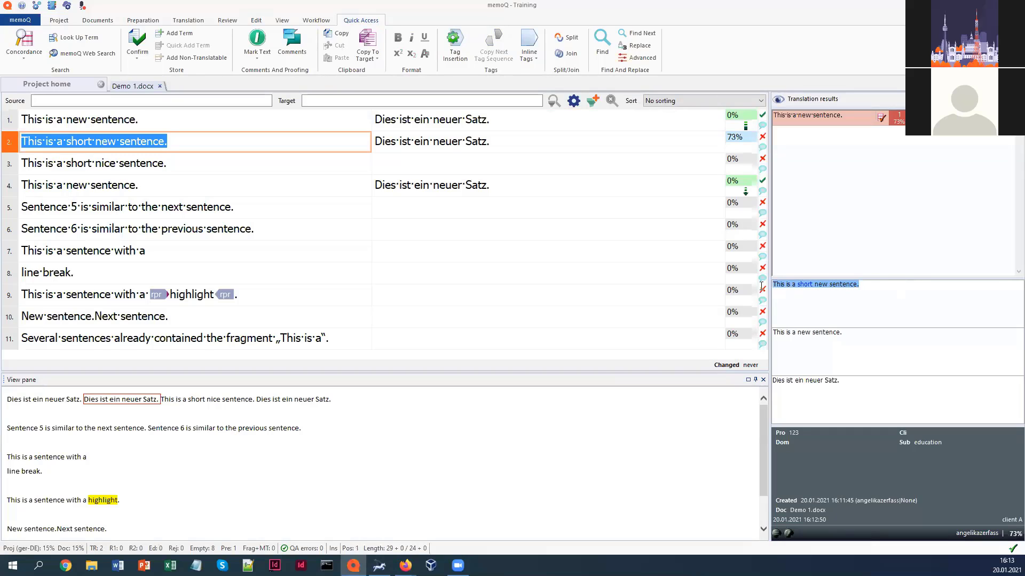
click(884, 285)
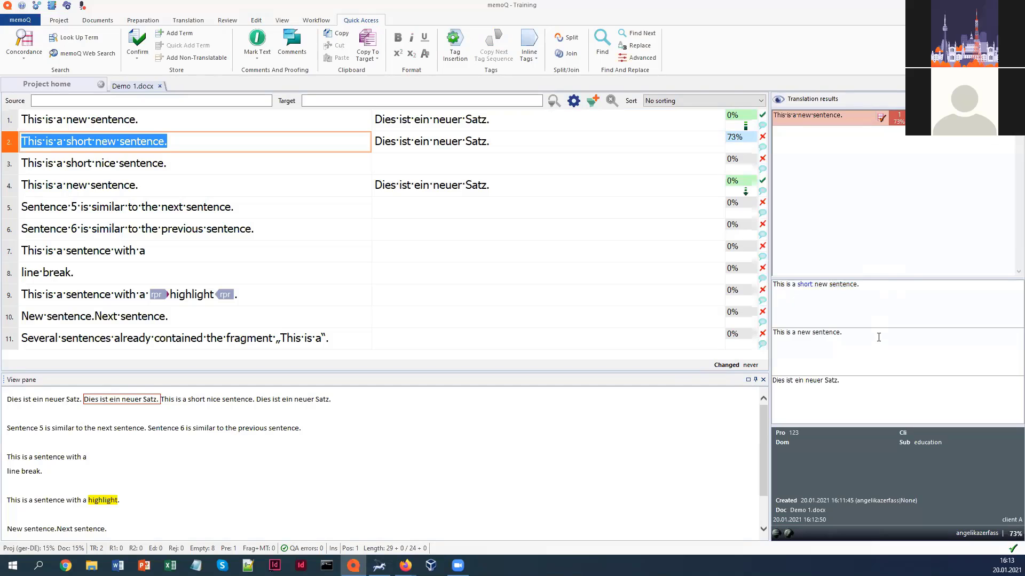
drag(829, 335, 772, 335)
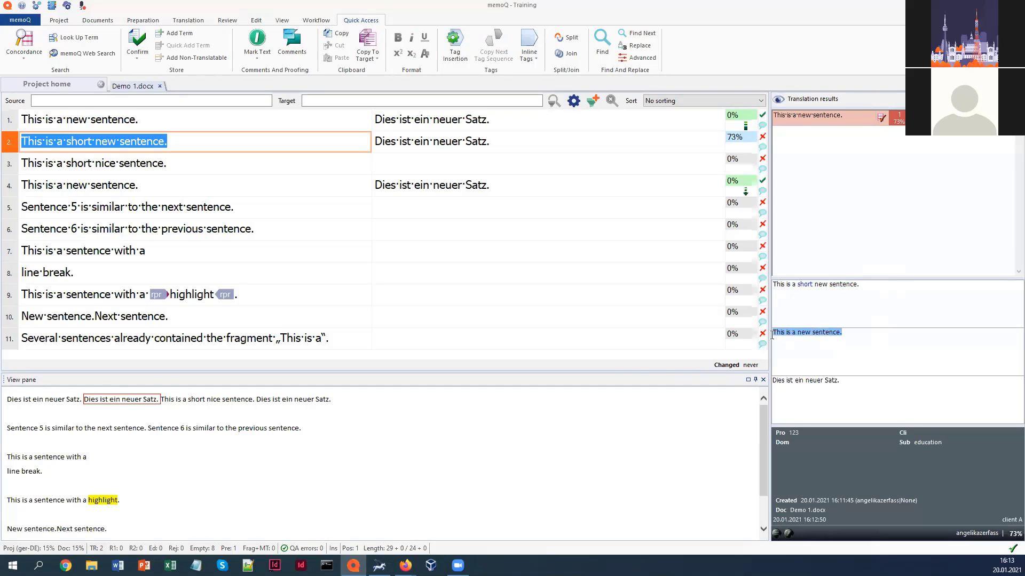
click(865, 334)
drag(860, 382, 772, 385)
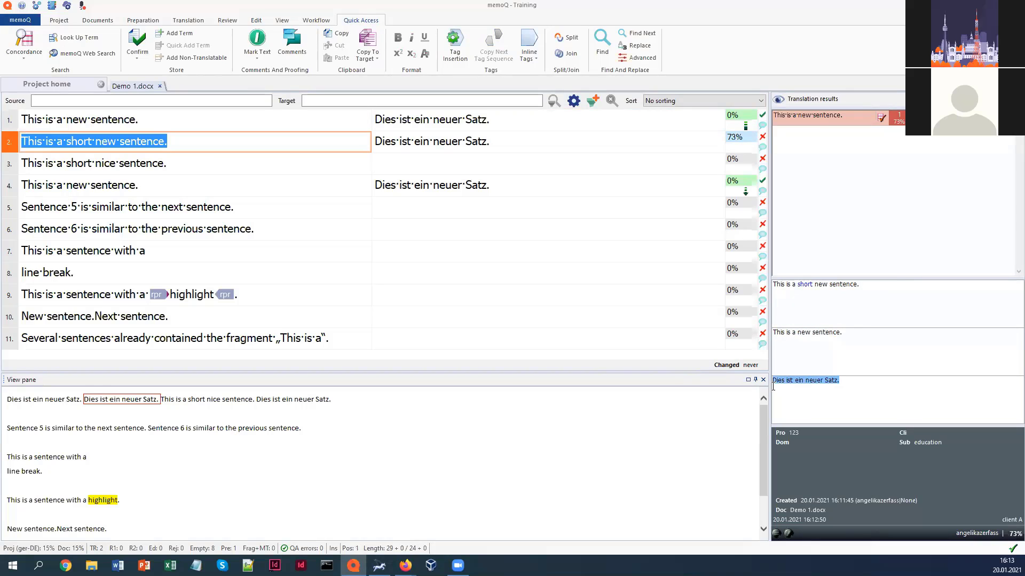
click(854, 382)
drag(785, 284, 858, 289)
click(822, 293)
- Add "kurzer," before "neuer" in the target text of segment 2
click(434, 142)
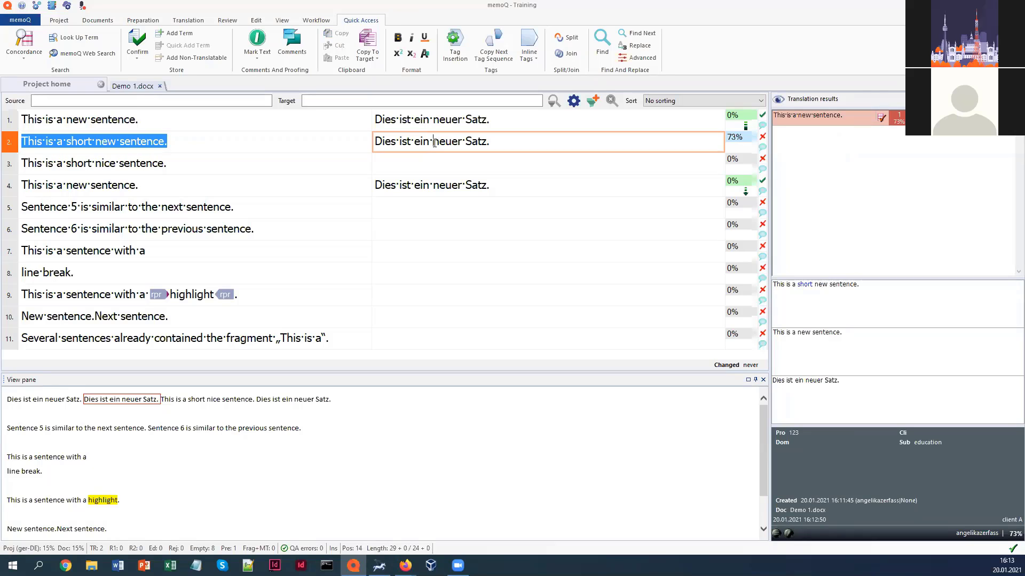
text(kurzer,)
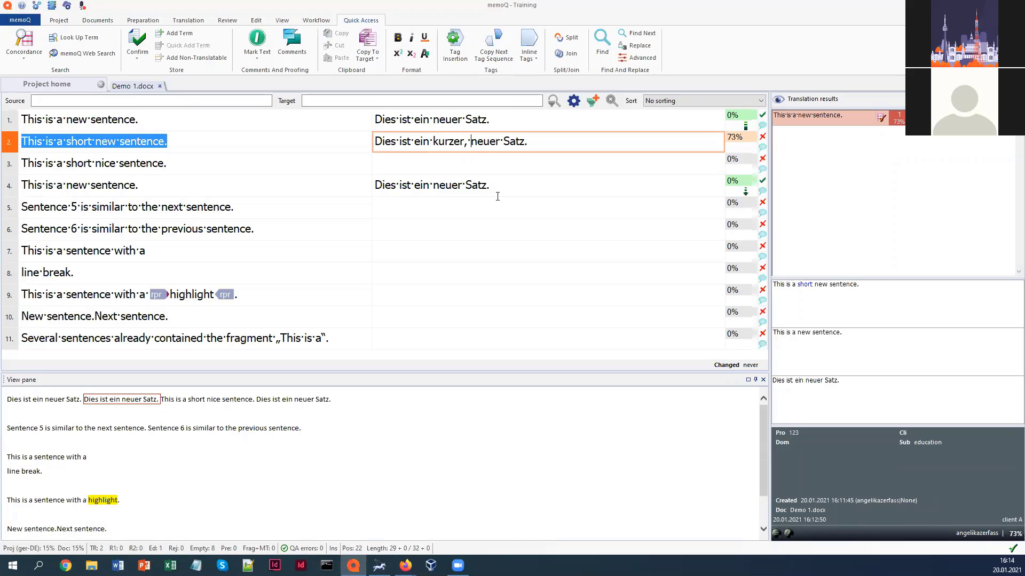
- Compare the repeated source sentences in segments 4 and 1, and review the auto-propagation settings without saving any change
click(185, 193)
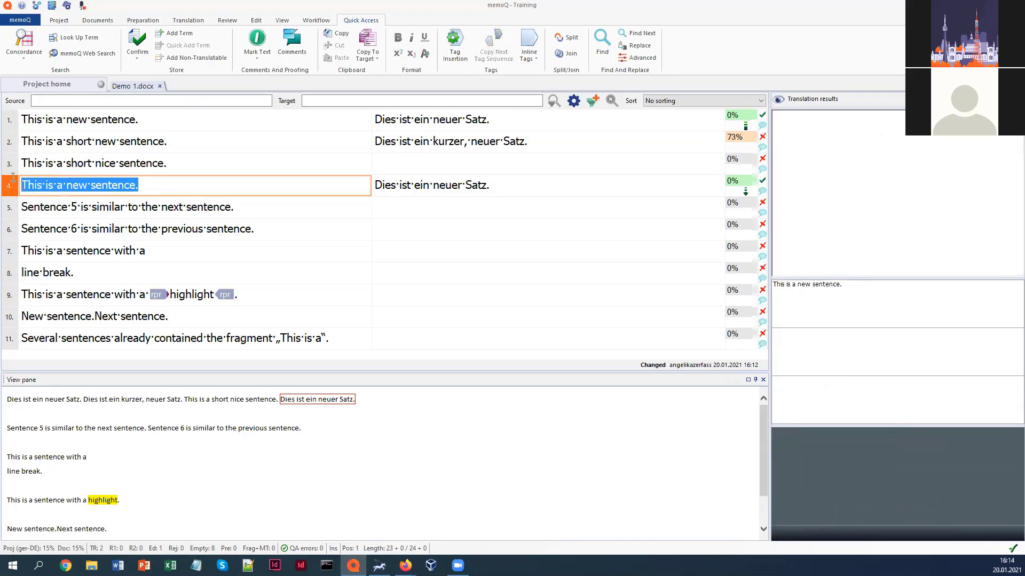
click(154, 119)
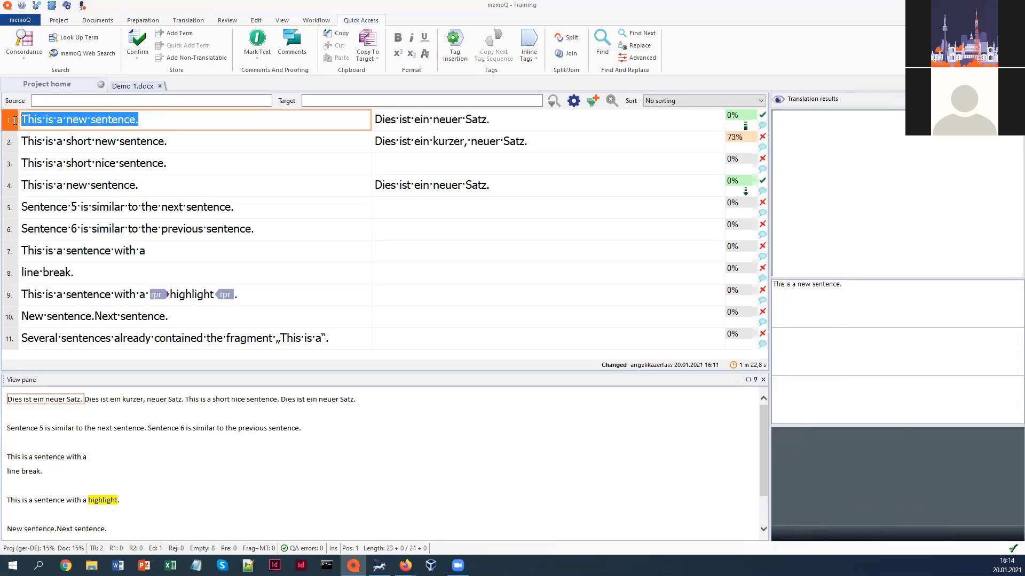
click(179, 121)
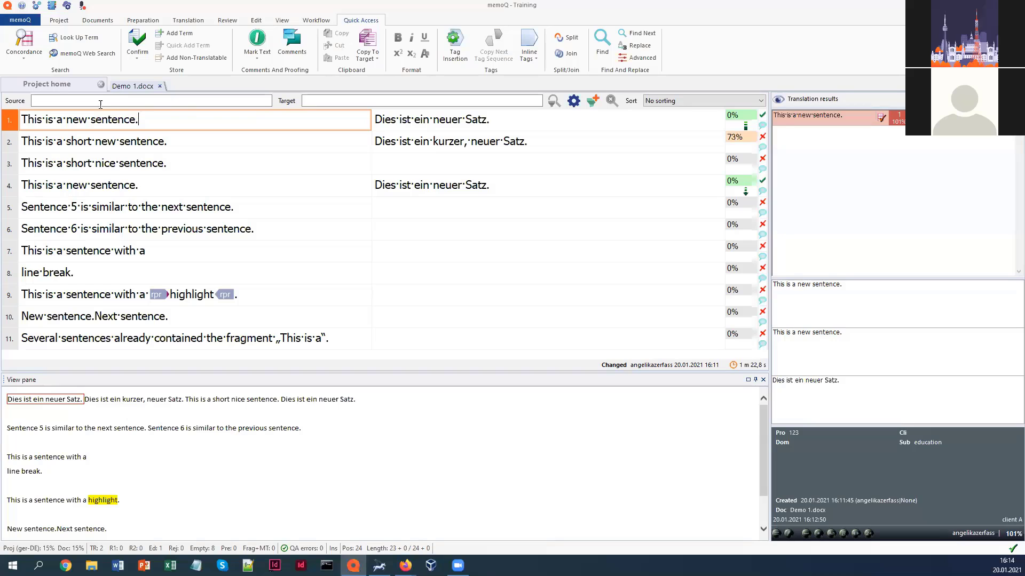
click(189, 20)
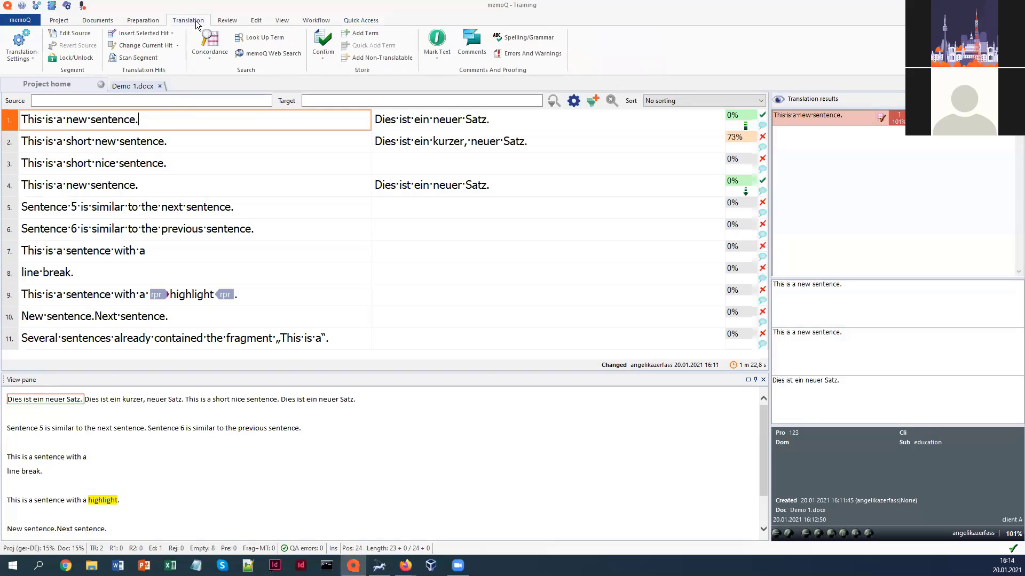
click(35, 60)
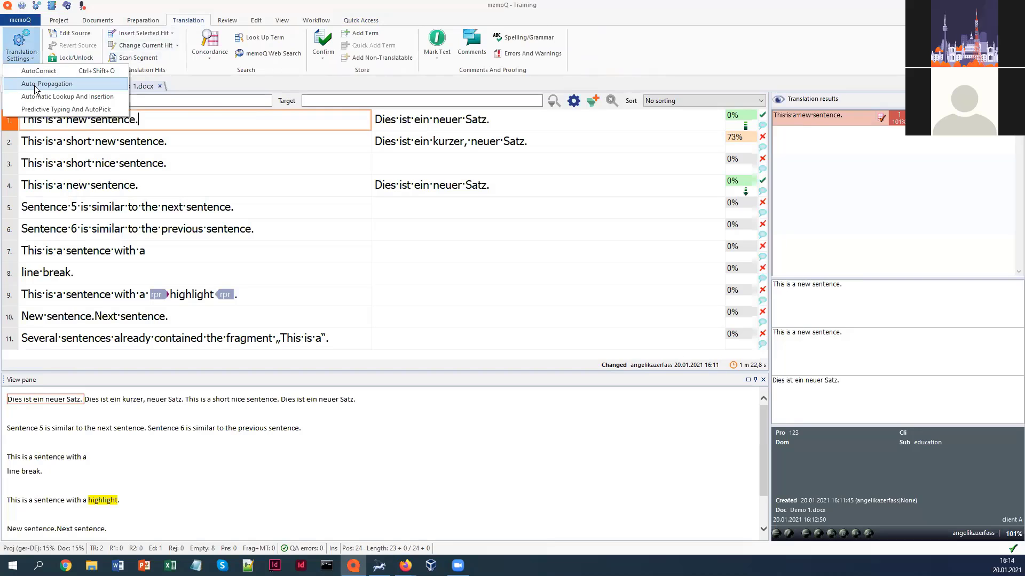
click(36, 84)
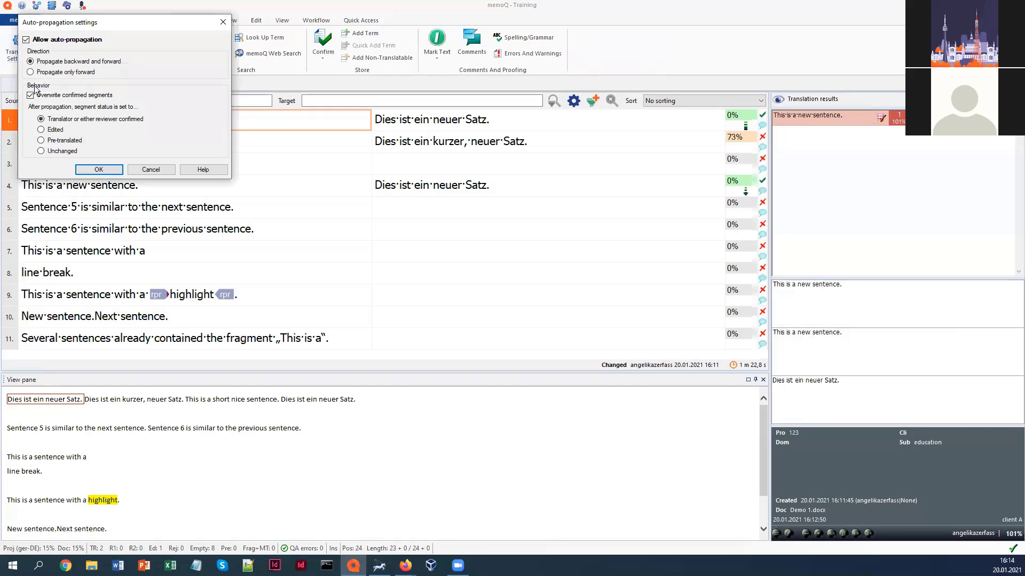
click(27, 39)
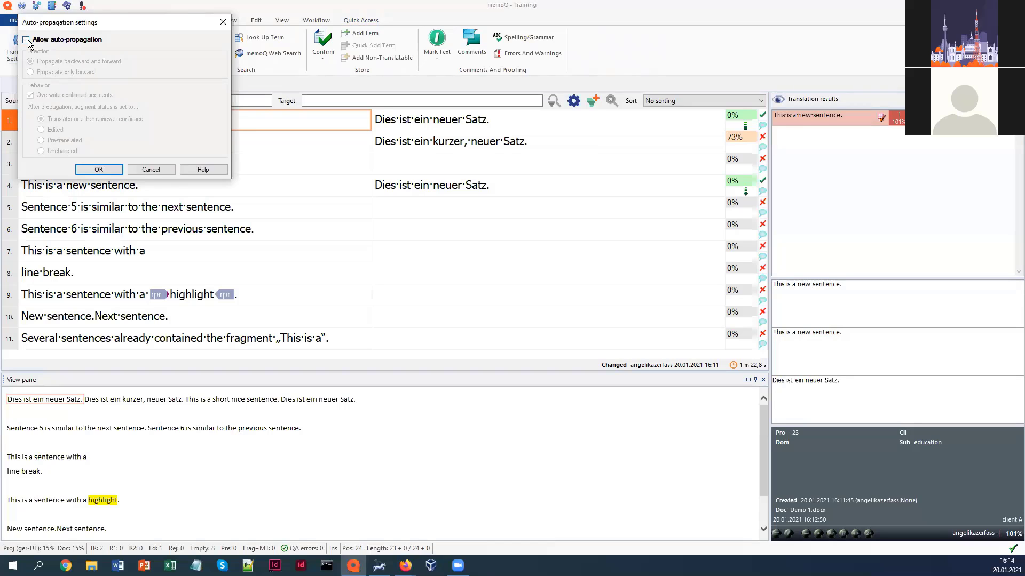
click(27, 40)
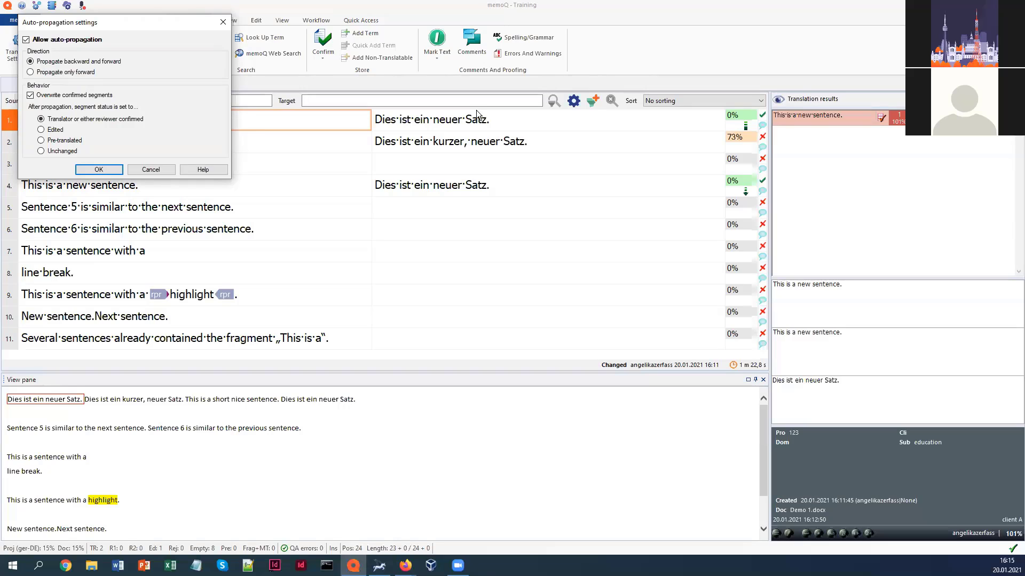
click(151, 170)
- Return to segment 2 and confirm its translation
click(595, 140)
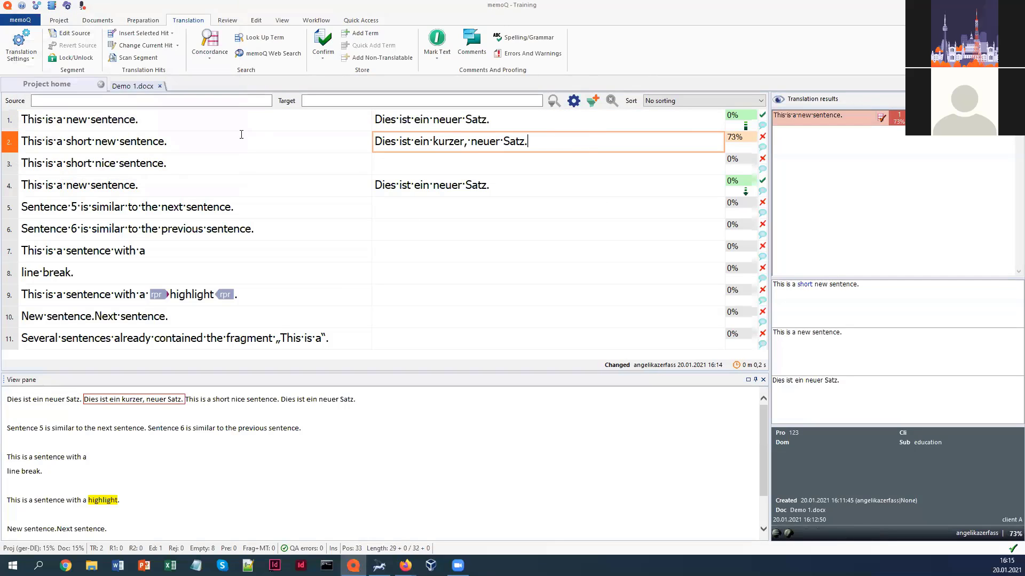
click(368, 20)
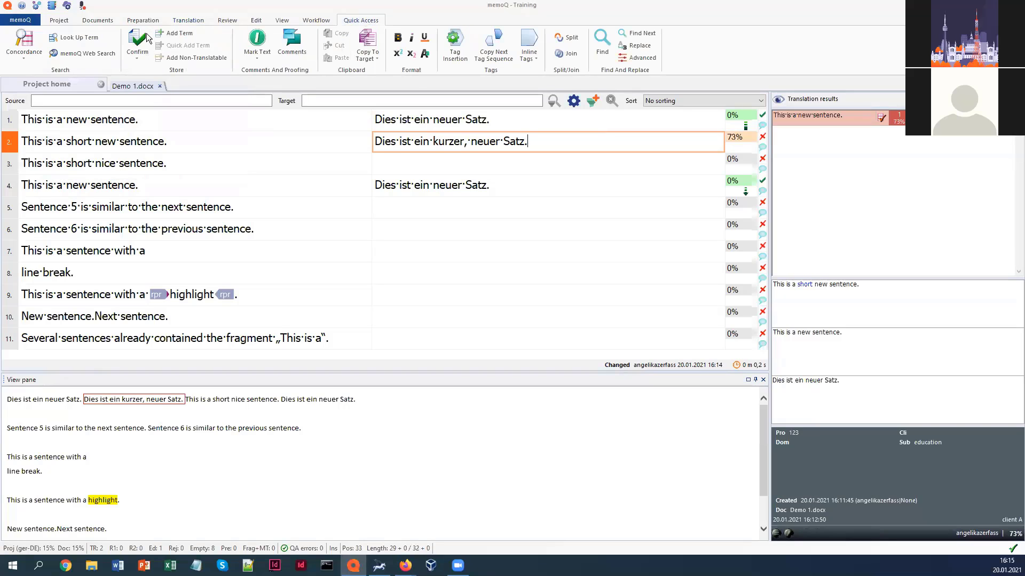
click(137, 42)
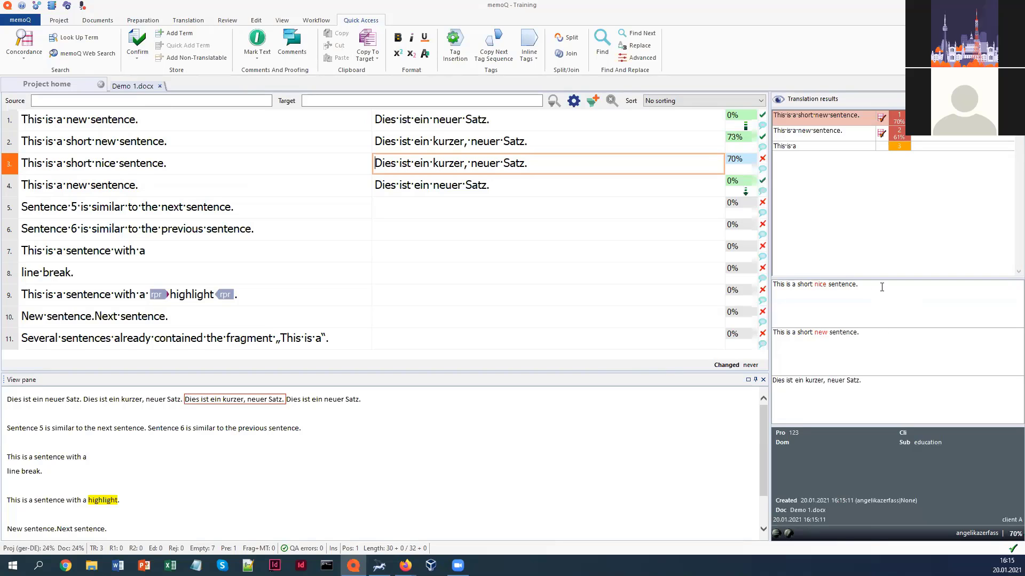
- Compare segment 3 with its translation memory match, replace "neuer" with "netter" in its target, and confirm the segment
drag(881, 287, 756, 287)
drag(904, 338, 768, 340)
click(910, 345)
double_click(475, 163)
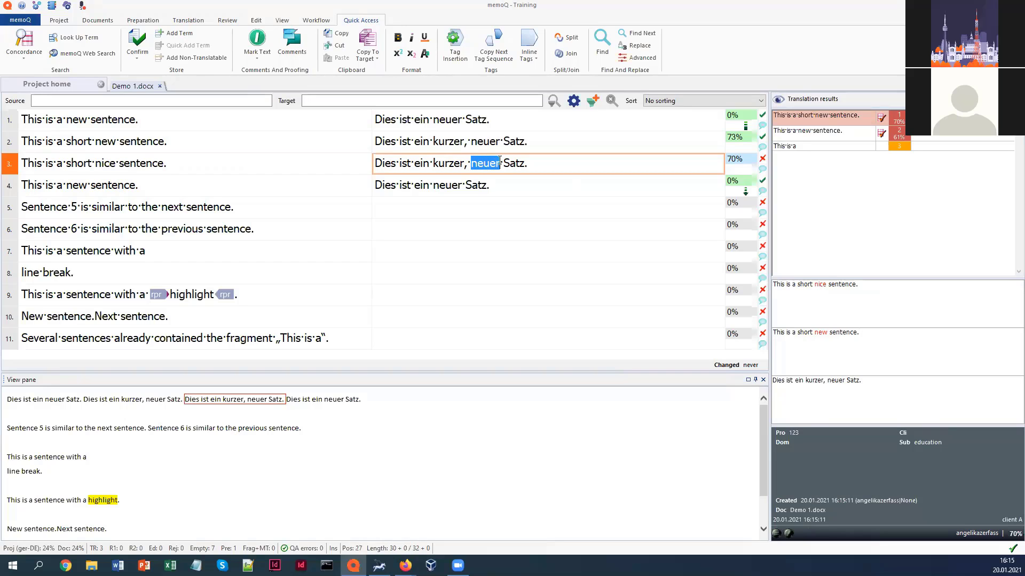
text(netter)
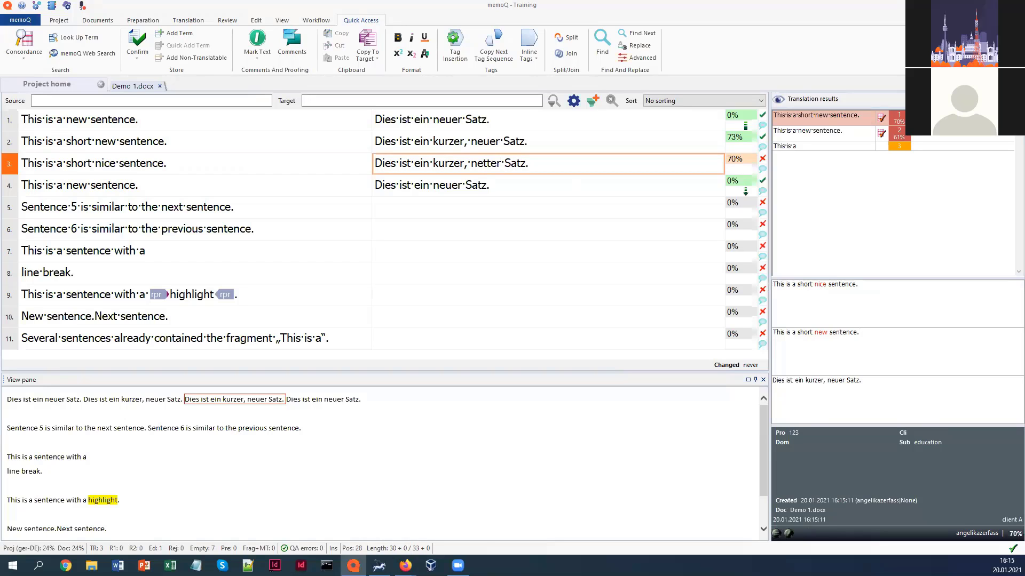
click(138, 40)
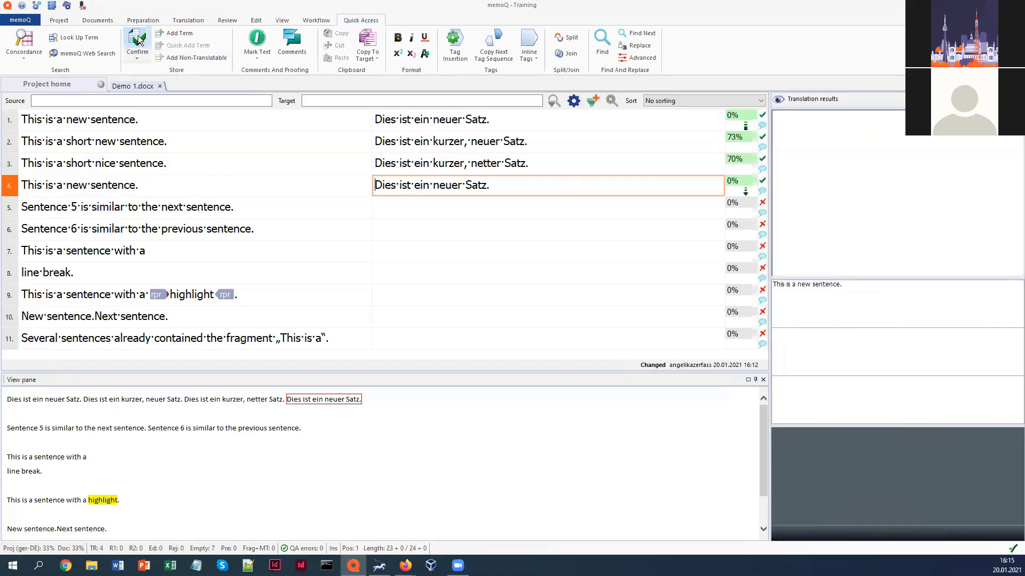
- Confirm the repeated segment 4, and translate and confirm segment 5 as "Satz 5 ist ähnlich zum nächsten Satz."
click(138, 40)
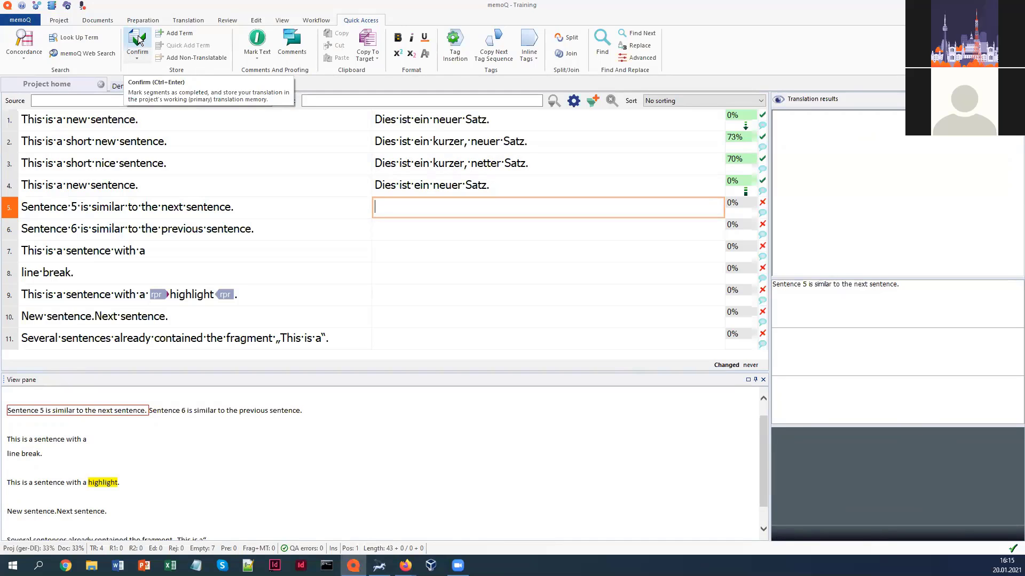
text(Satz 5 ist ähnlich zum nächsten Satz.)
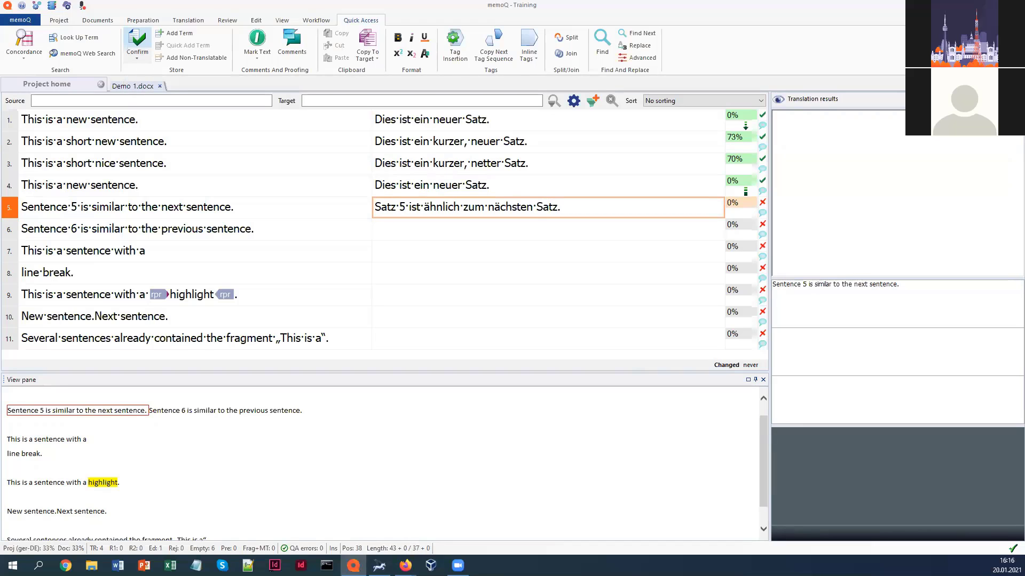
click(138, 41)
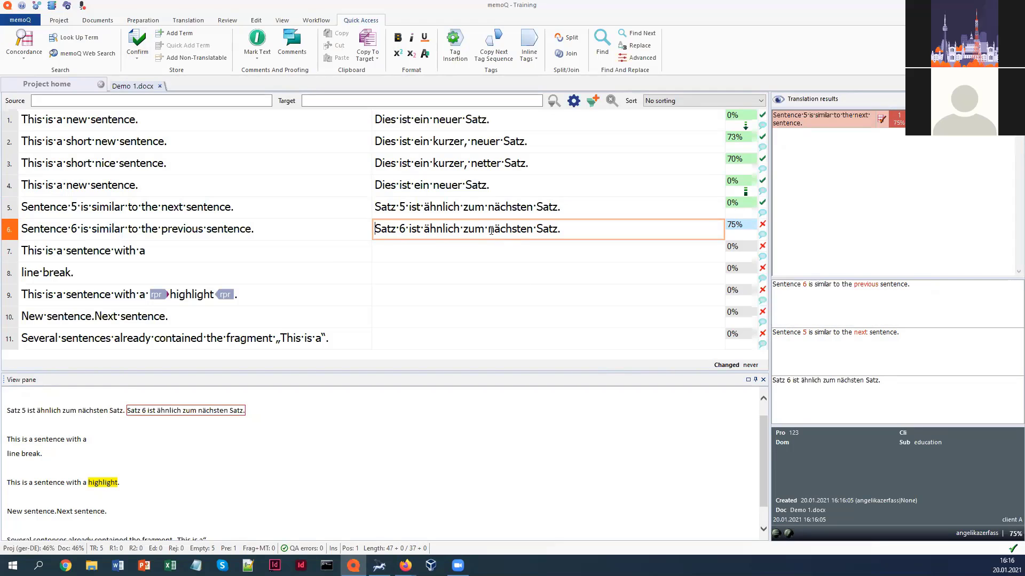
- Replace "nächsten" with "vorherigen" in the target of segment 6 and confirm the segment
drag(488, 228, 534, 229)
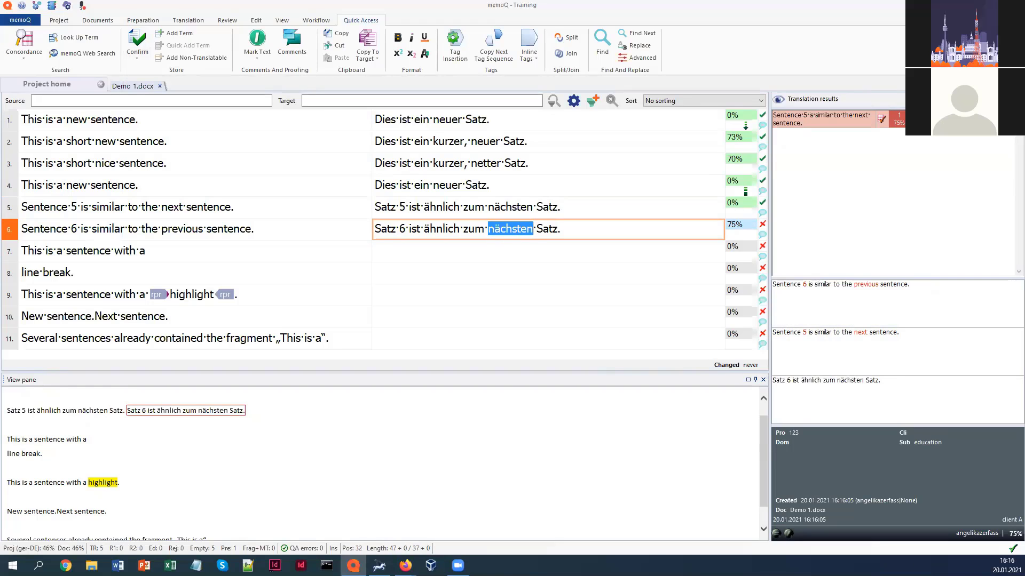
text(vorherigen)
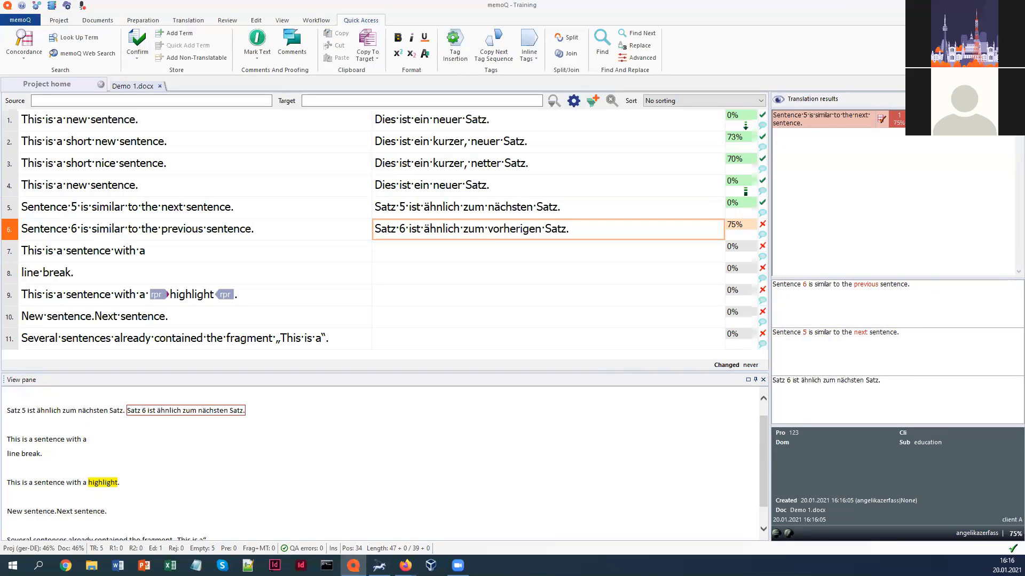
key(ctrl+Return)
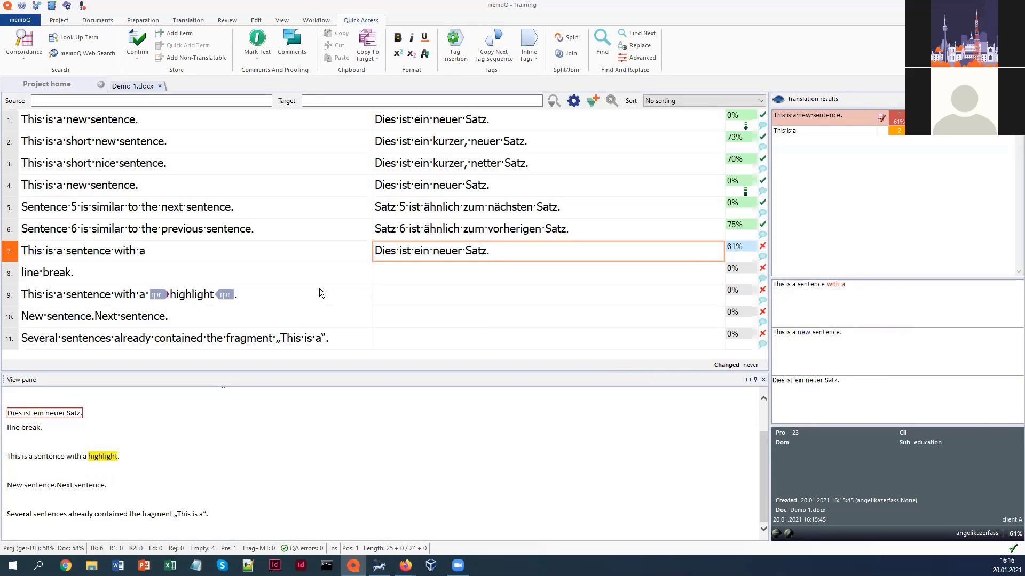
- Join segment 7 with the following "line break." segment to restore the sentence split by the line break
click(565, 53)
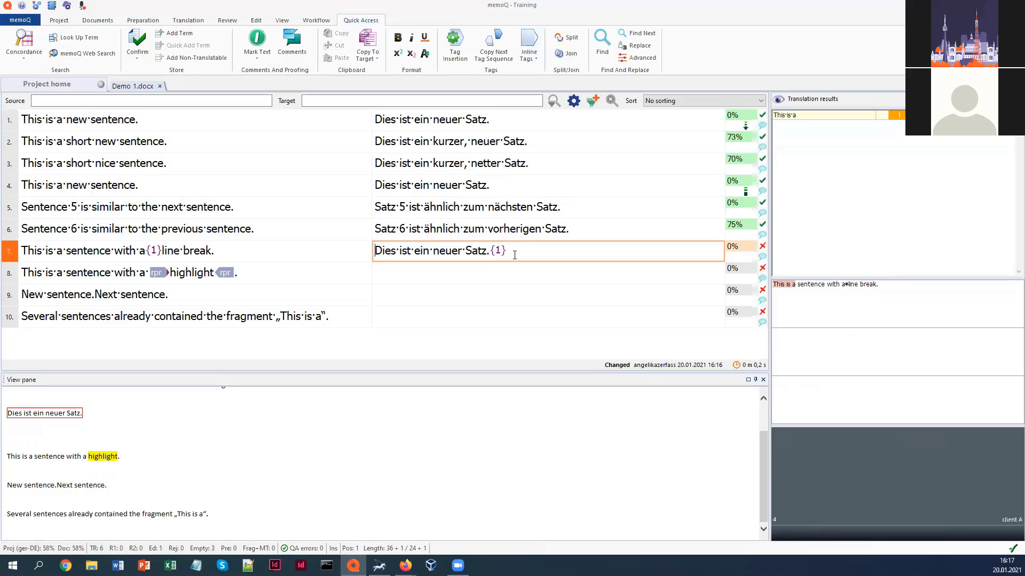
- Replace the text before the tag in segment 7's target with "Dieser Satz ist durch eine Zeilenschaltung getrennt."
click(486, 251)
key(BackSpace)
key(BackSpace)
key(BackSpace)
key(BackSpace)
key(BackSpace)
key(BackSpace)
key(BackSpace)
key(BackSpace)
key(BackSpace)
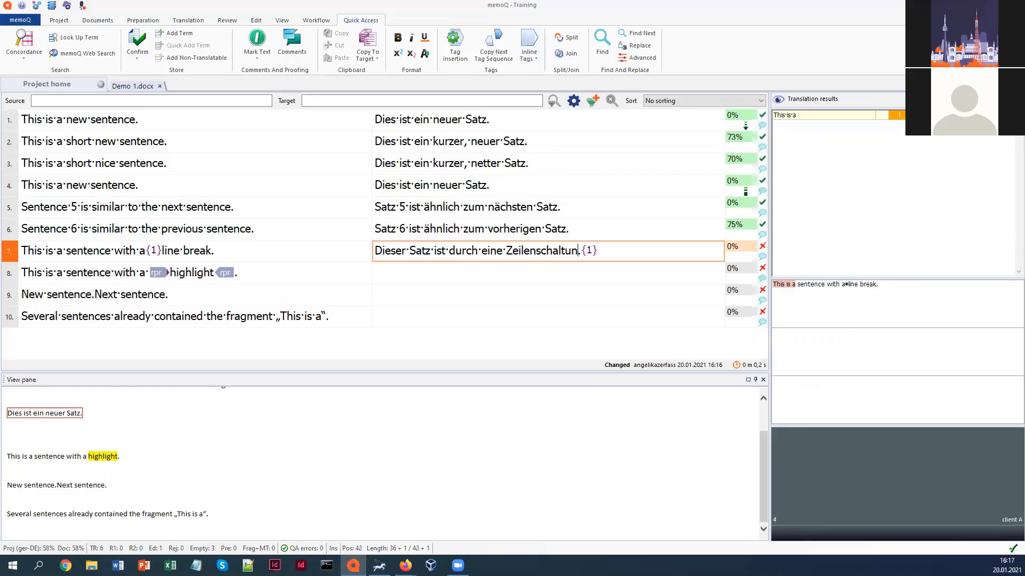
text(g getrennt)
- Delete the {1} tag from the end of segment 7's target and confirm the segment without it
key(shift+End)
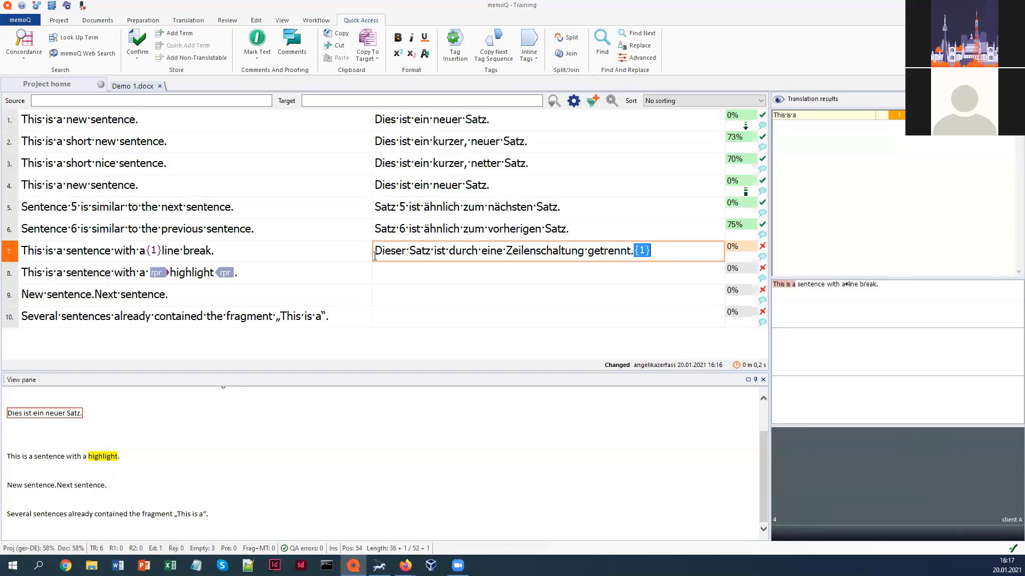
click(689, 253)
key(BackSpace)
click(137, 43)
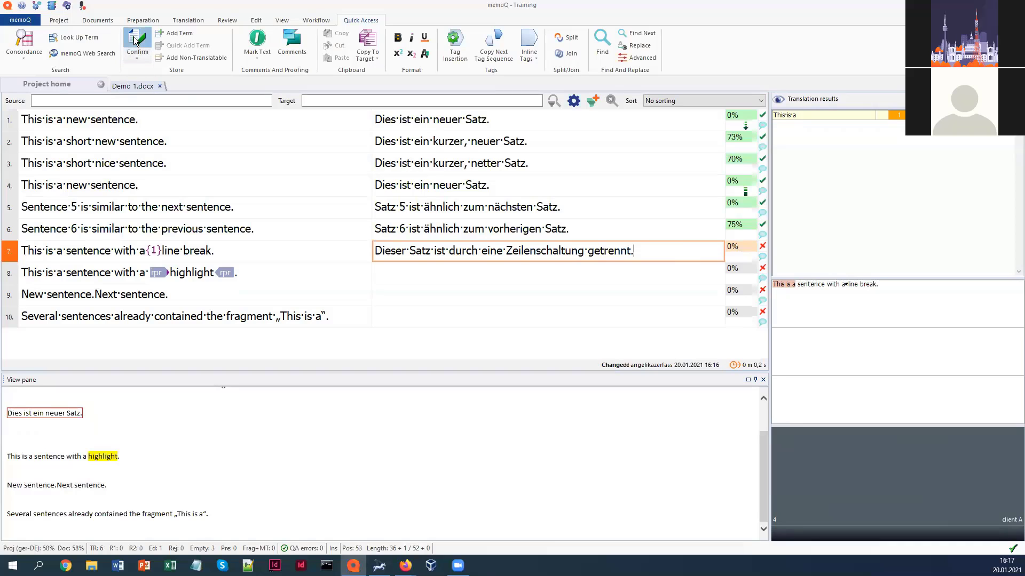
- Copy the missing {1} tag to the end of segment 7's target and confirm the segment again
click(666, 251)
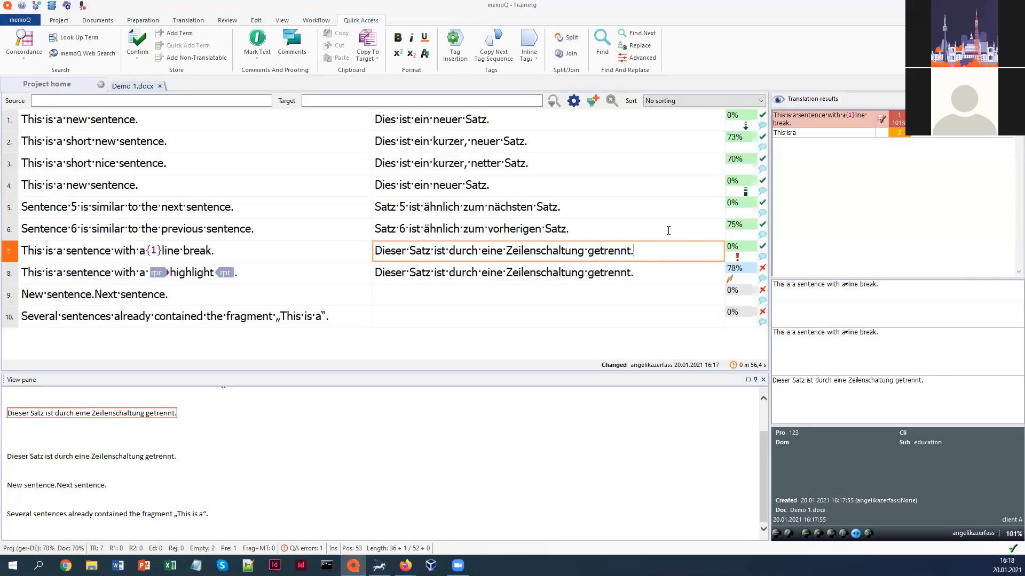
click(499, 47)
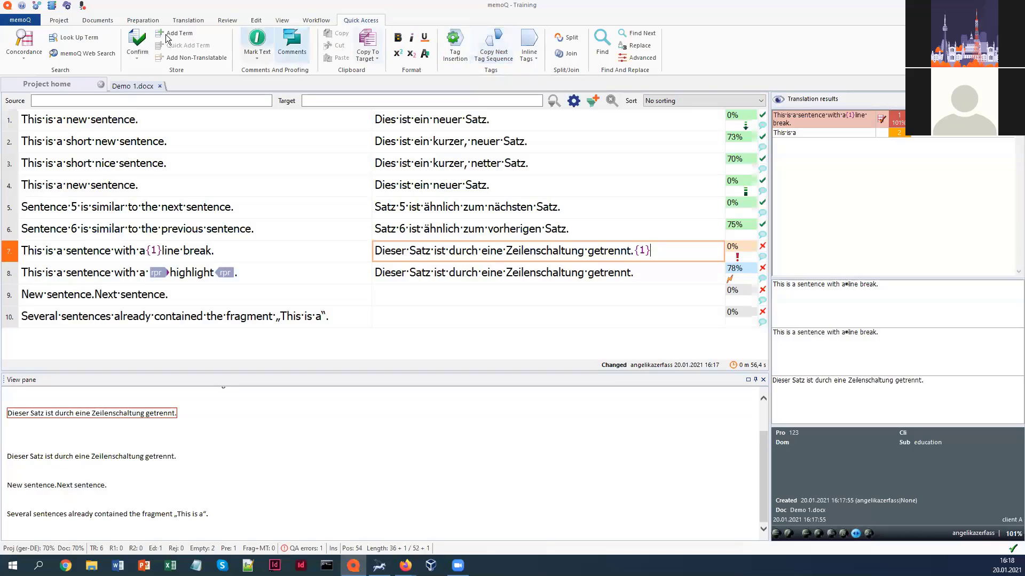
click(136, 42)
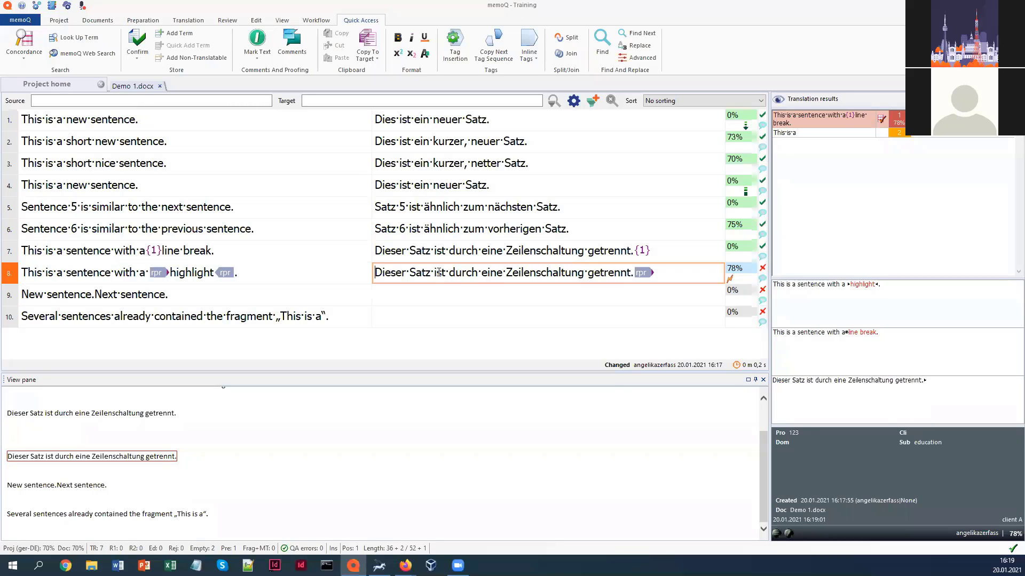
- Edit the fuzzy match in segment 8's target to read "Dieser Satz hat eine Hervorhebung.", dropping the misplaced tag
drag(434, 273, 652, 273)
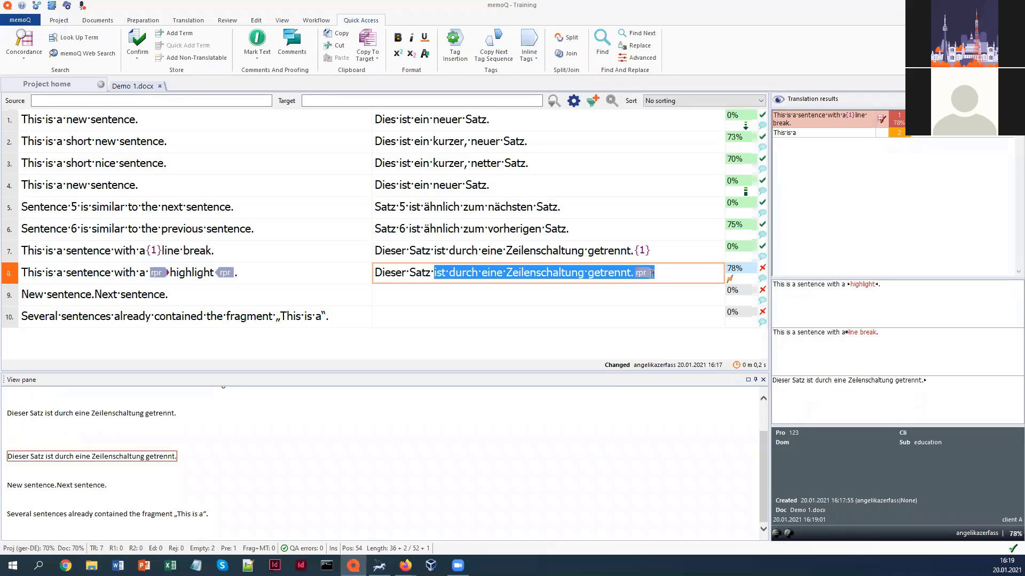
text(hat eine Hervorhebung.)
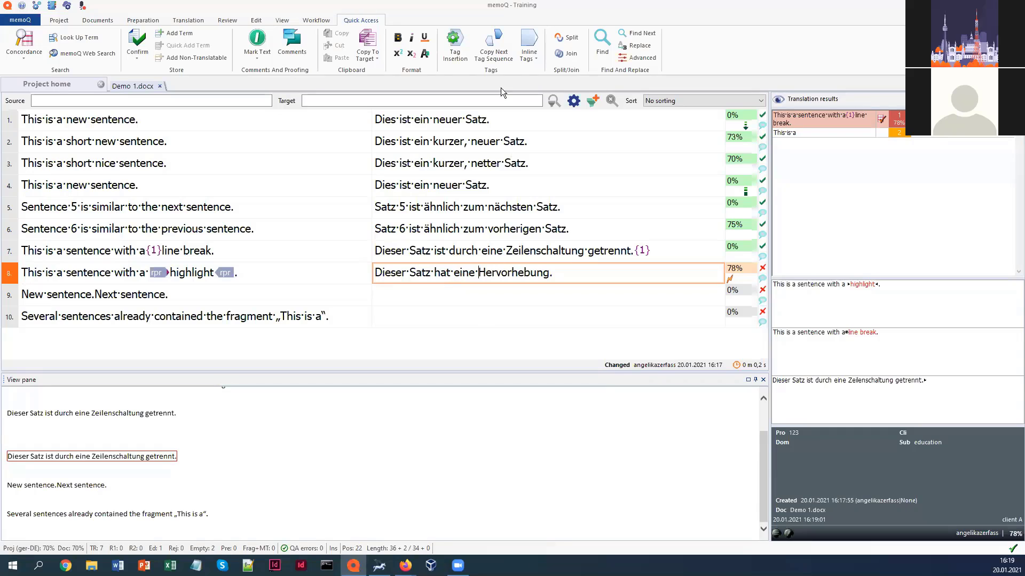
- Insert the opening and closing rpr tags one at a time around "Hervorhebung" in segment 8, and remove both again
click(502, 50)
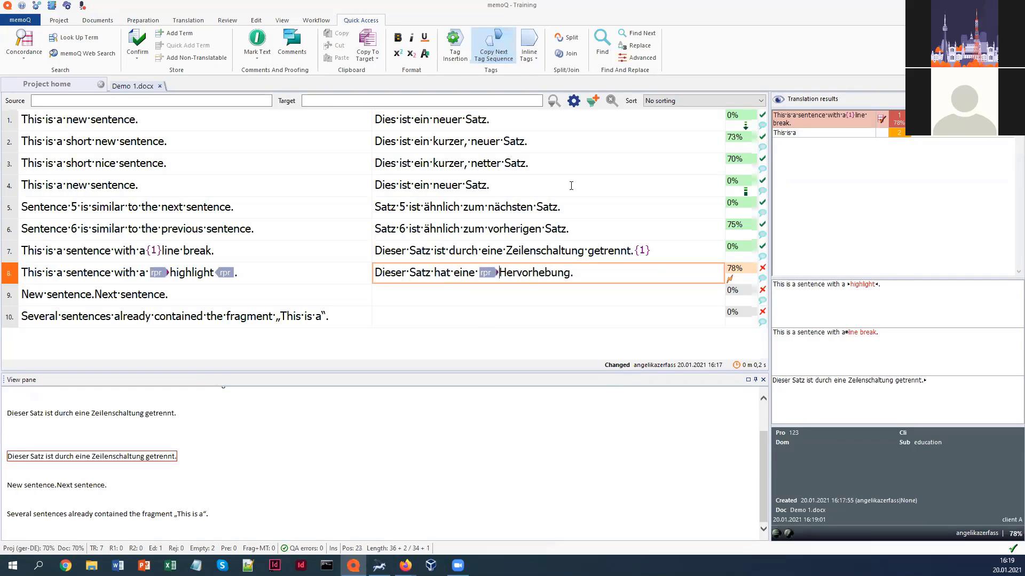
click(579, 275)
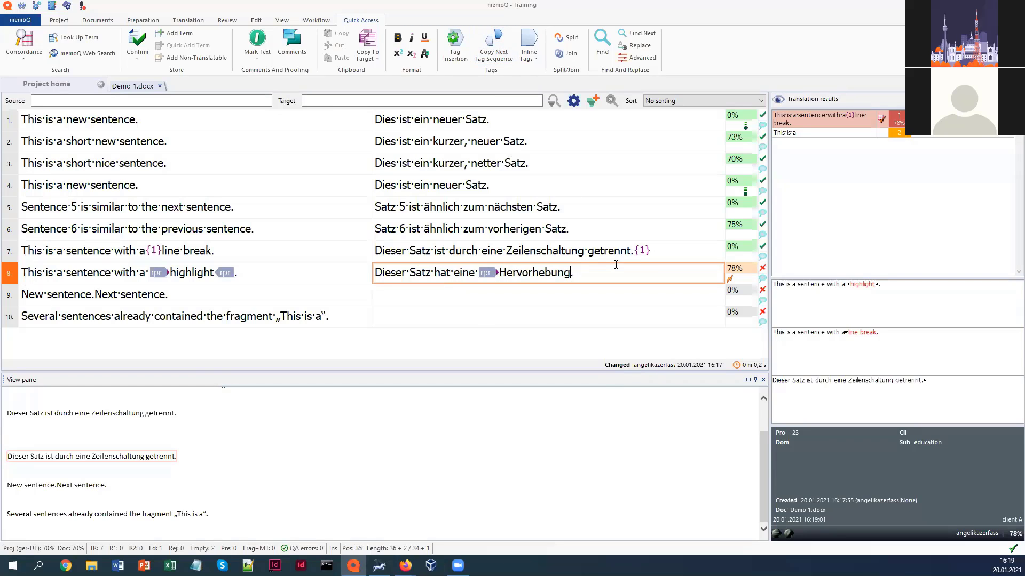
click(491, 48)
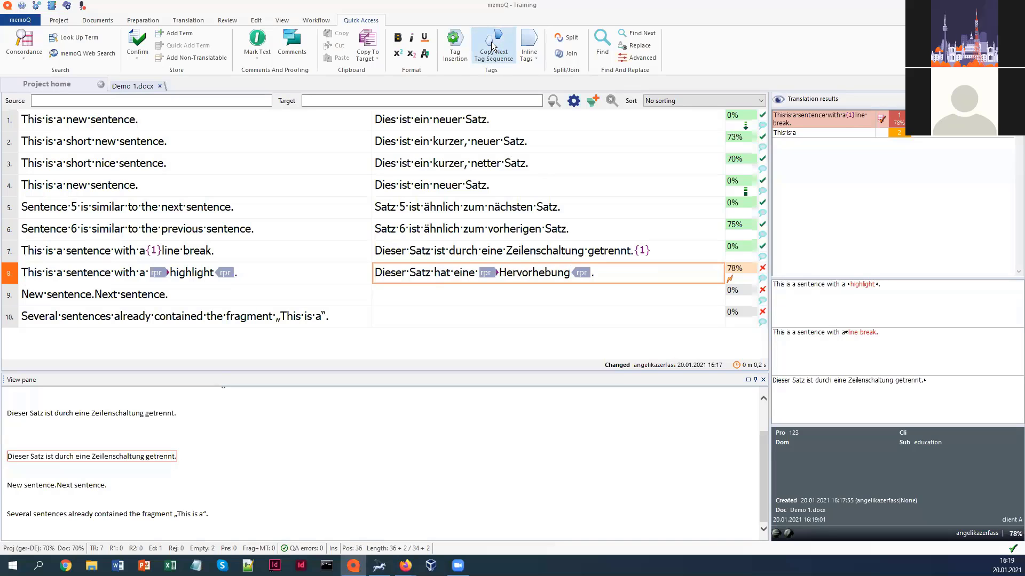
key(ctrl+z)
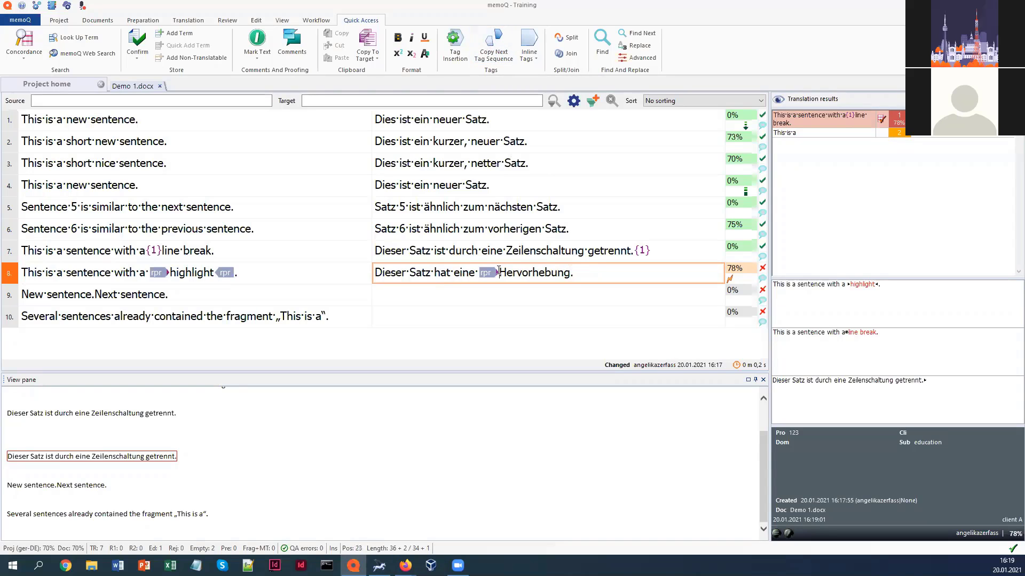
key(BackSpace)
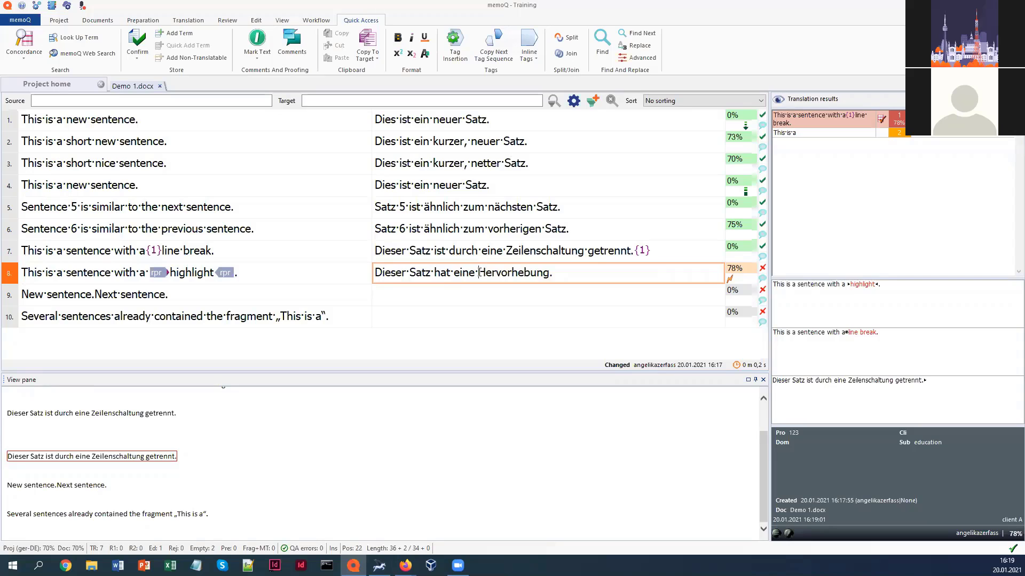
- Enclose the word "Hervorhebung" in segment 8's target with the rpr tag pair in one operation and confirm the segment
drag(479, 272, 551, 290)
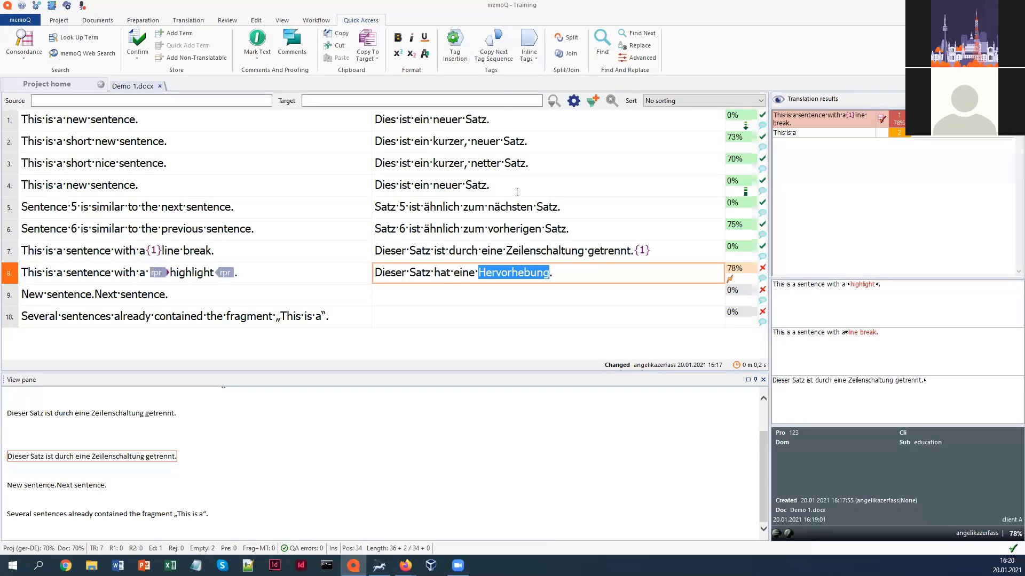
click(496, 55)
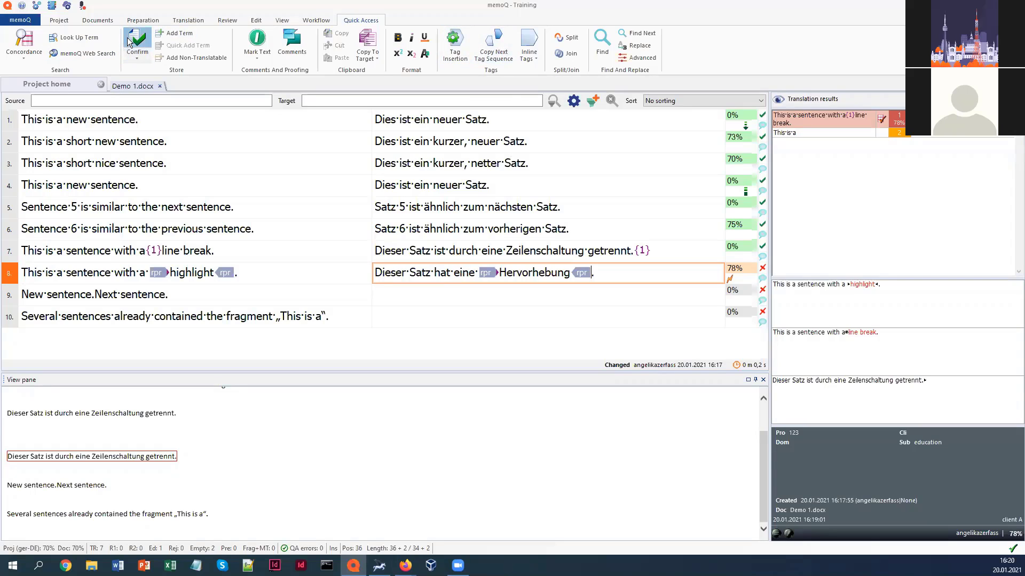
click(127, 38)
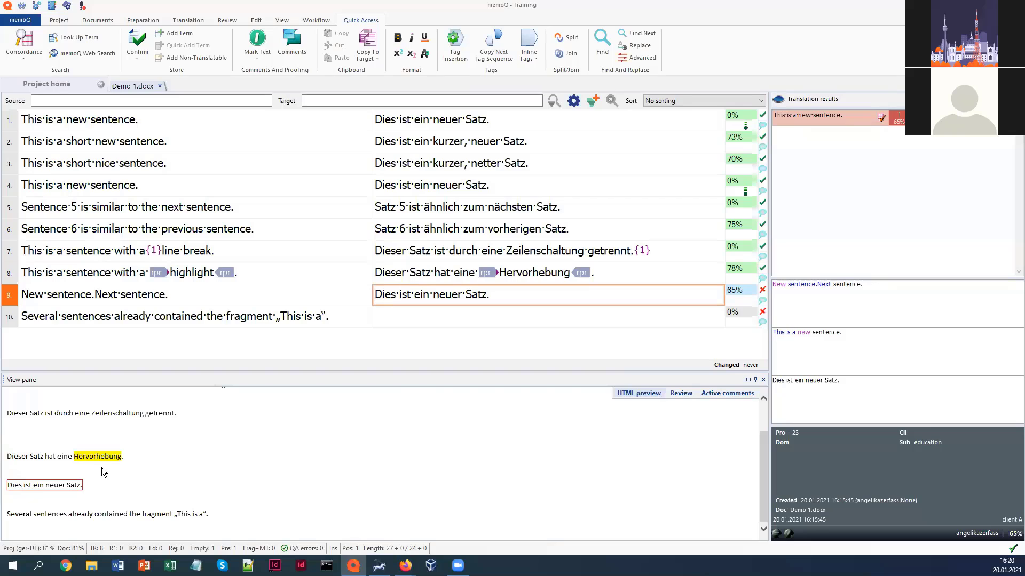
- Clear the target of segment 9 and split its source between "New sentence." and "Next sentence."
drag(495, 294, 340, 297)
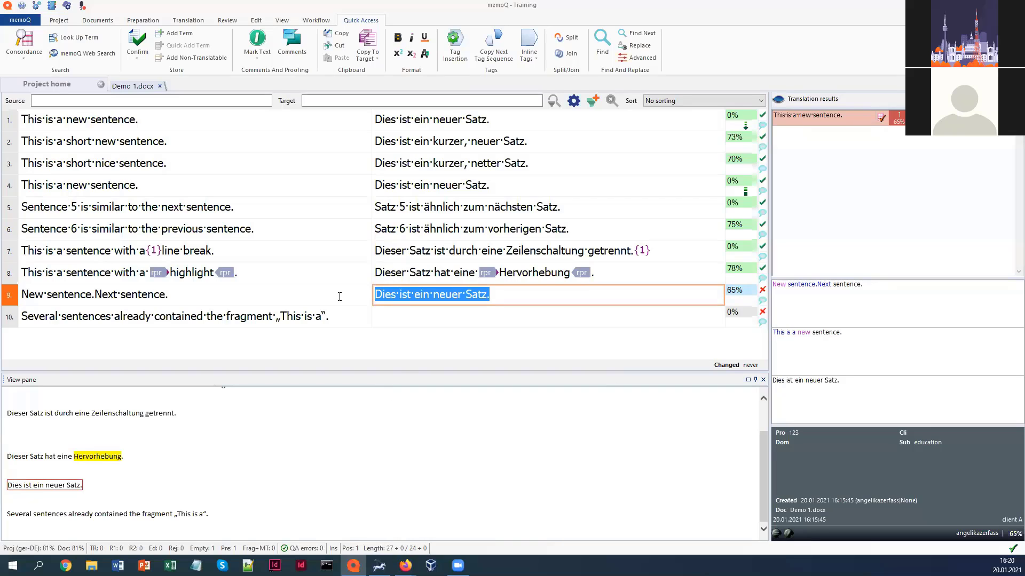
key(Delete)
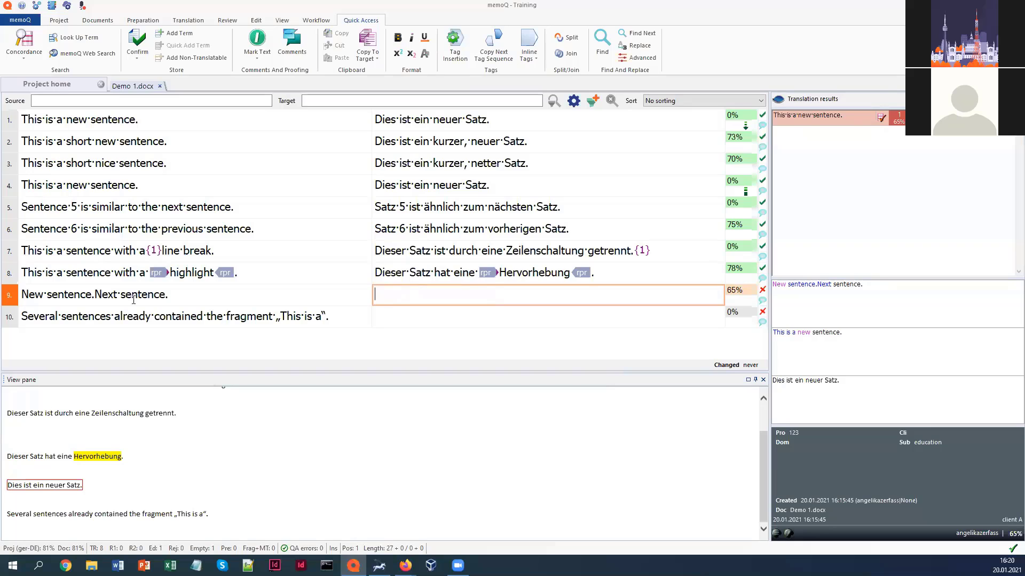
click(95, 296)
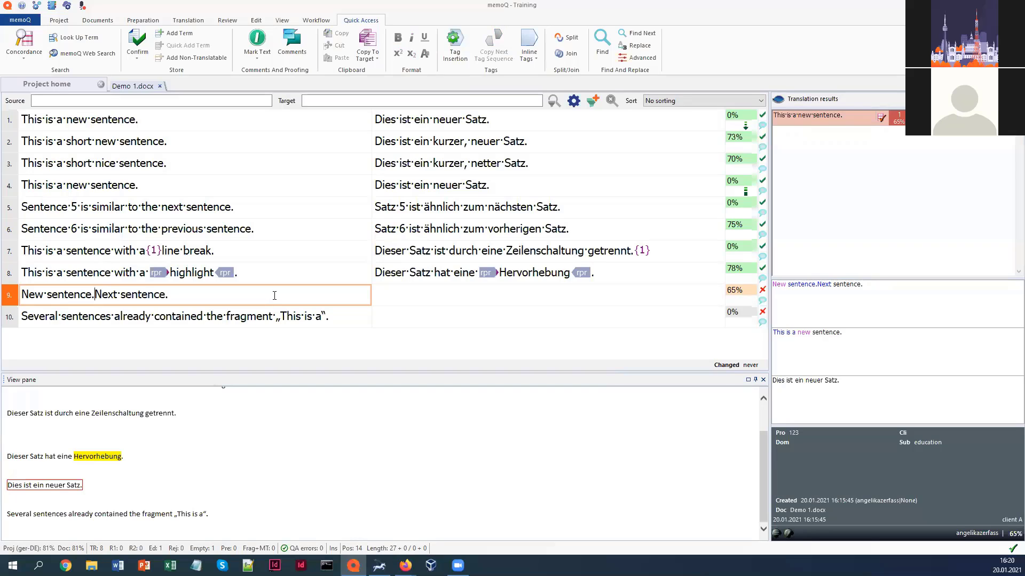
click(577, 38)
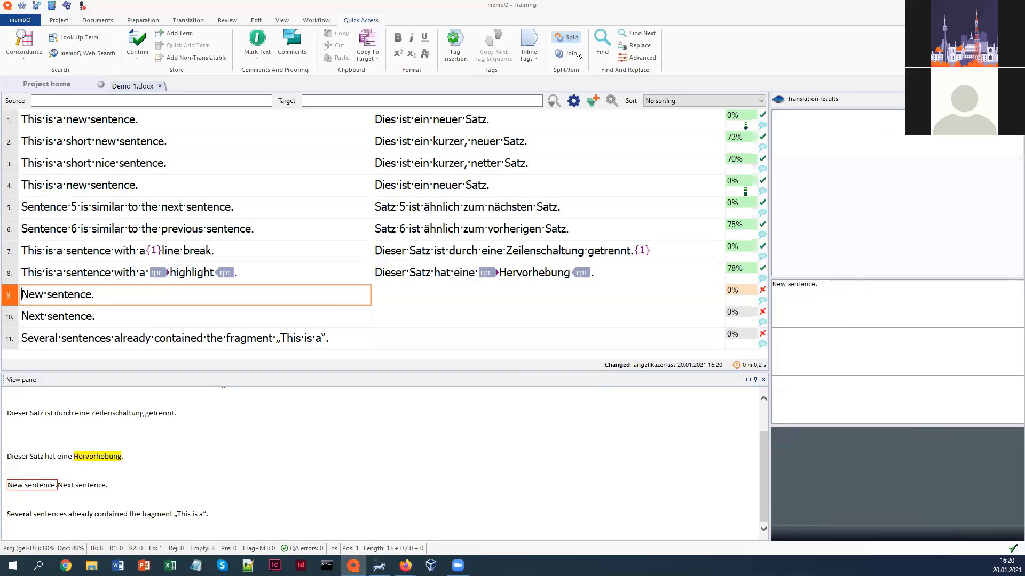
- Translate segment 9 as "Neuer Satz." and confirm it
click(457, 293)
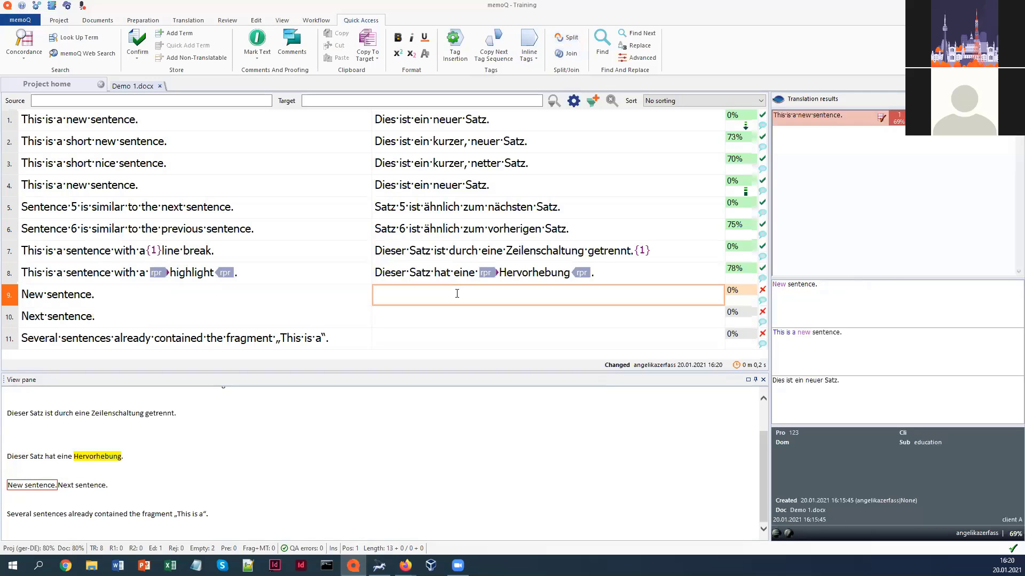
text(Neuer Satz.)
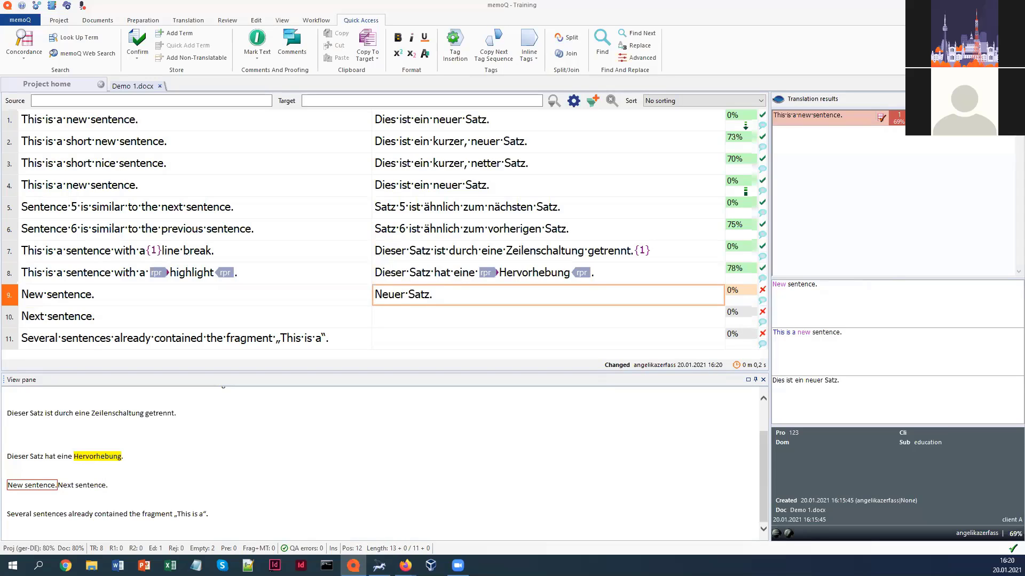
key(ctrl+Return)
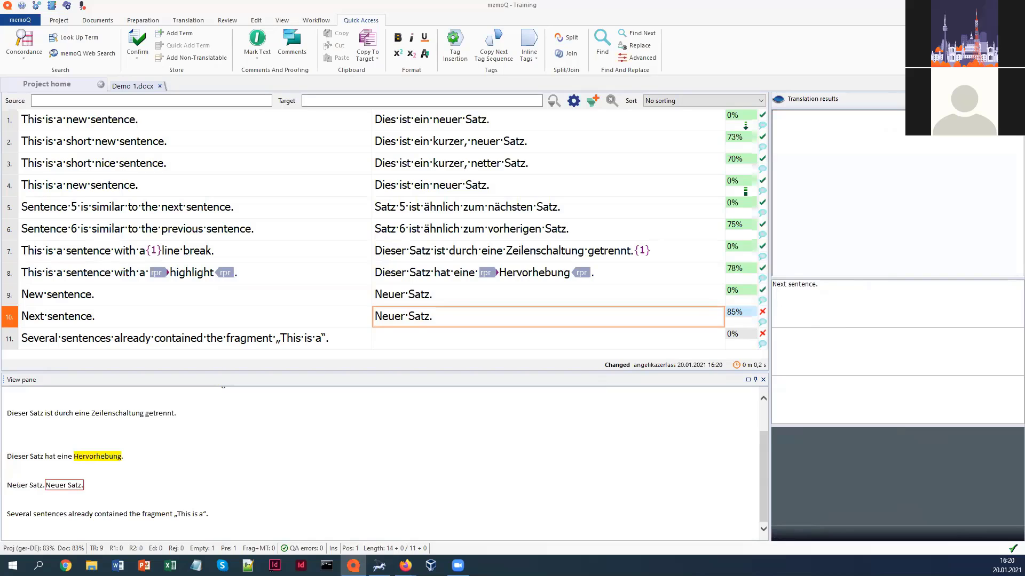
- Replace "Neuer" with "Nächster" in the target of segment 10 and confirm the segment
key(Delete)
key(Delete)
key(Delete)
key(Delete)
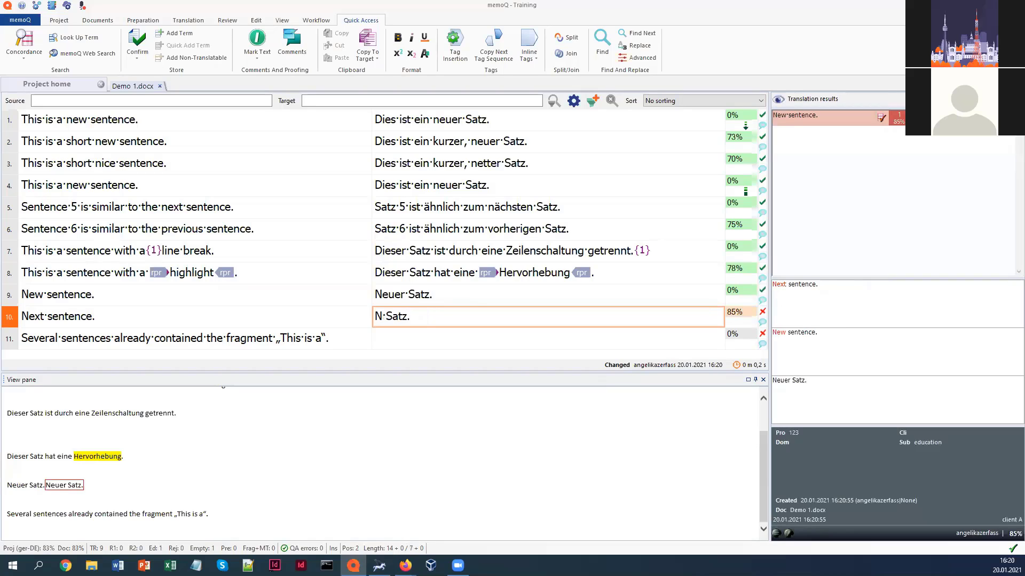
text(ächster)
key(ctrl+Return)
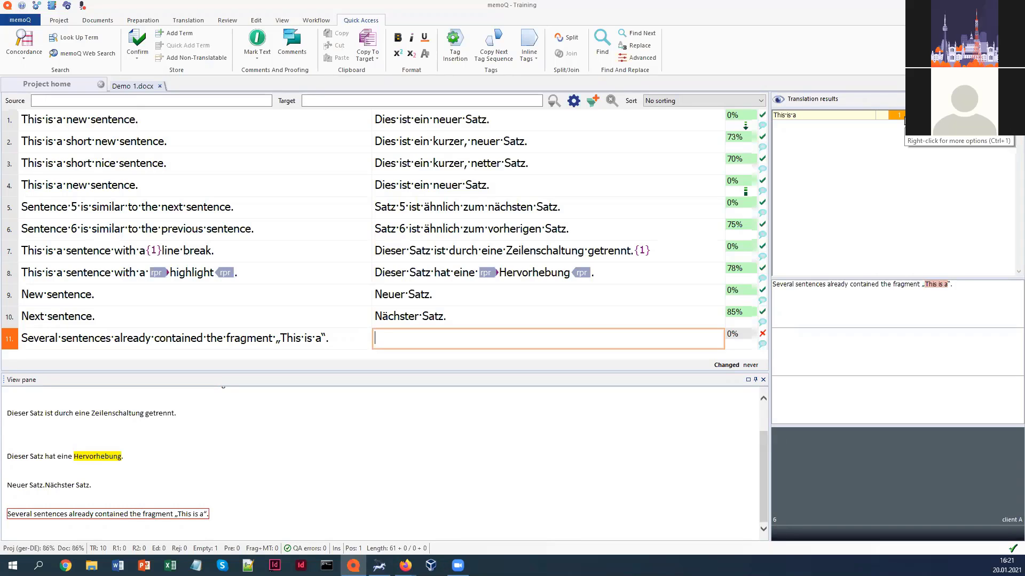
- Look up "This is a" in the concordance and insert the fragment "Dies ist ein" into segment 11's target
key(ctrl+k)
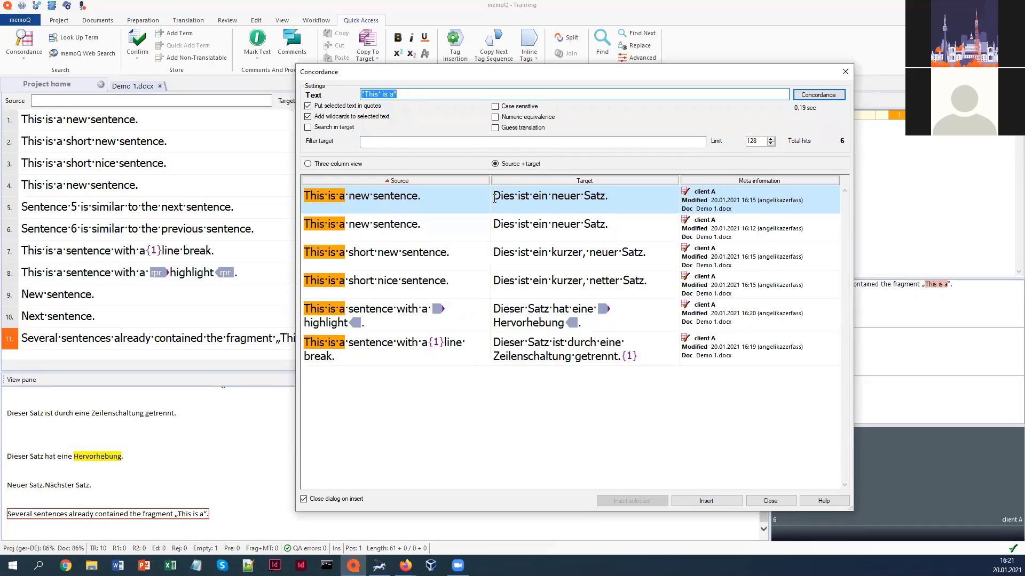
drag(492, 196, 548, 196)
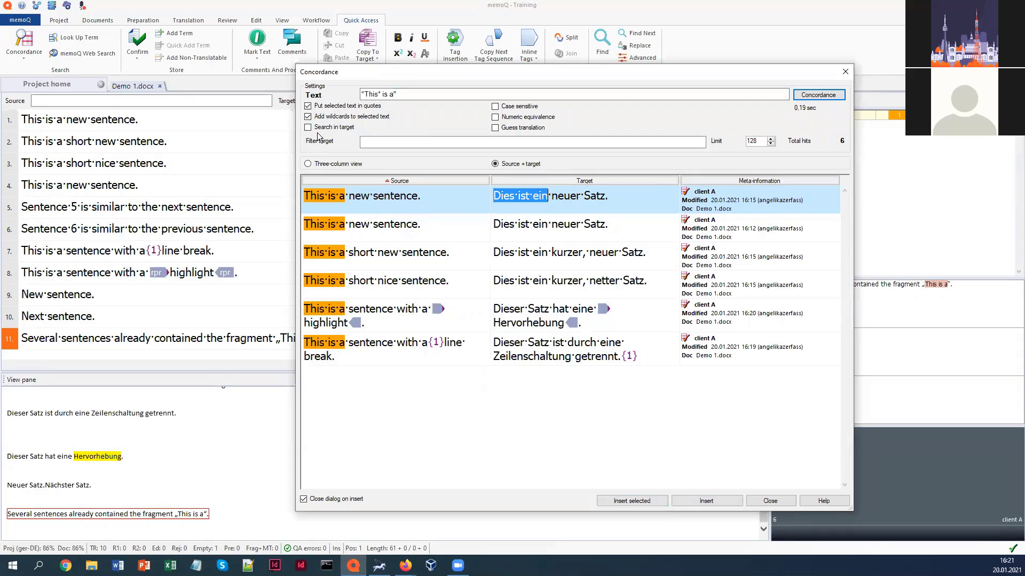
click(658, 503)
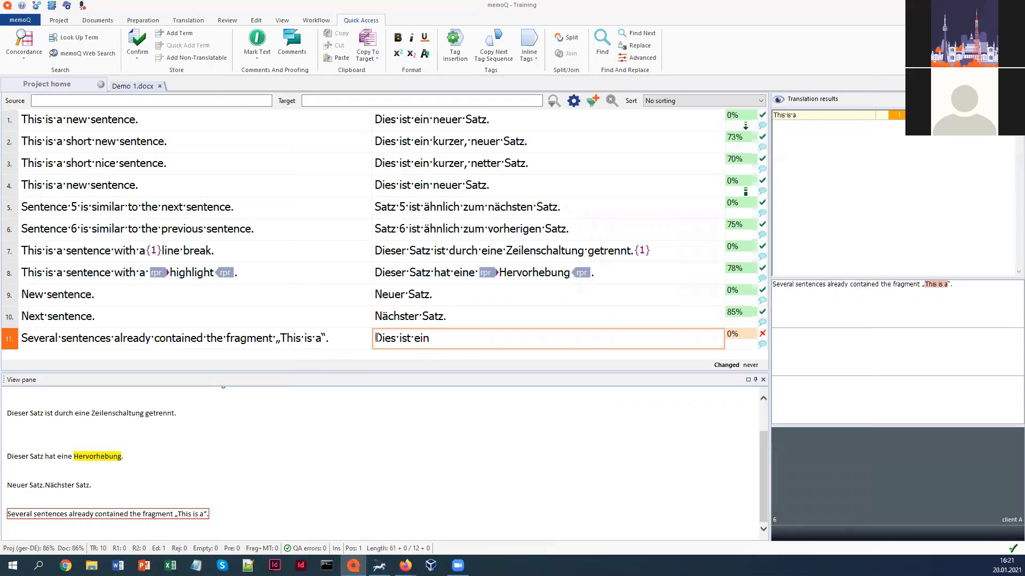
- Complete segment 11's target as "Einige Sätze beinhalteten bereits das Fragment "Dies ist ein"." and confirm the segment
text(Einige Sätze beinhalteten bereits das Fragm)
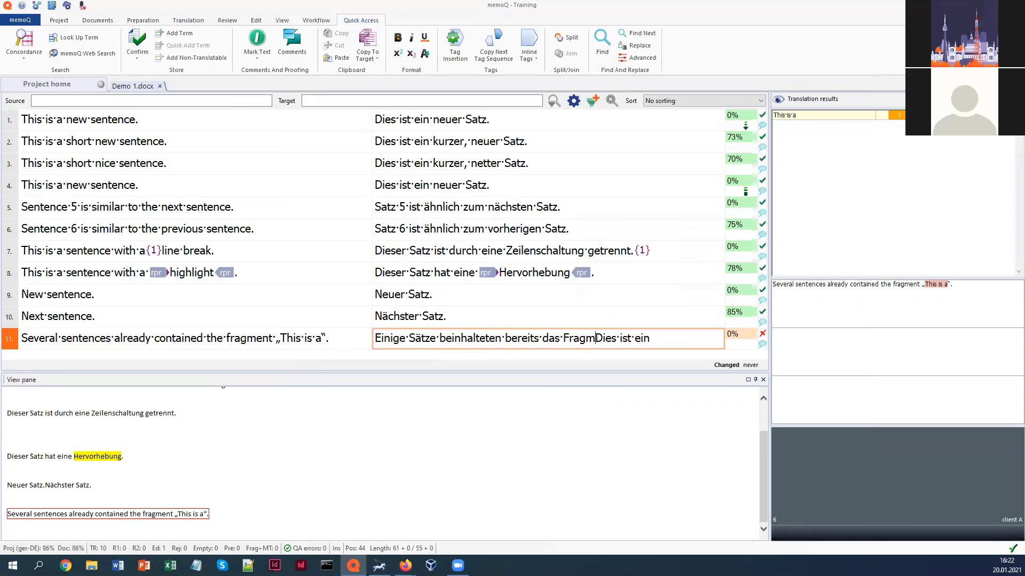
text(ent "Dies ist ein".)
key(ctrl+Return)
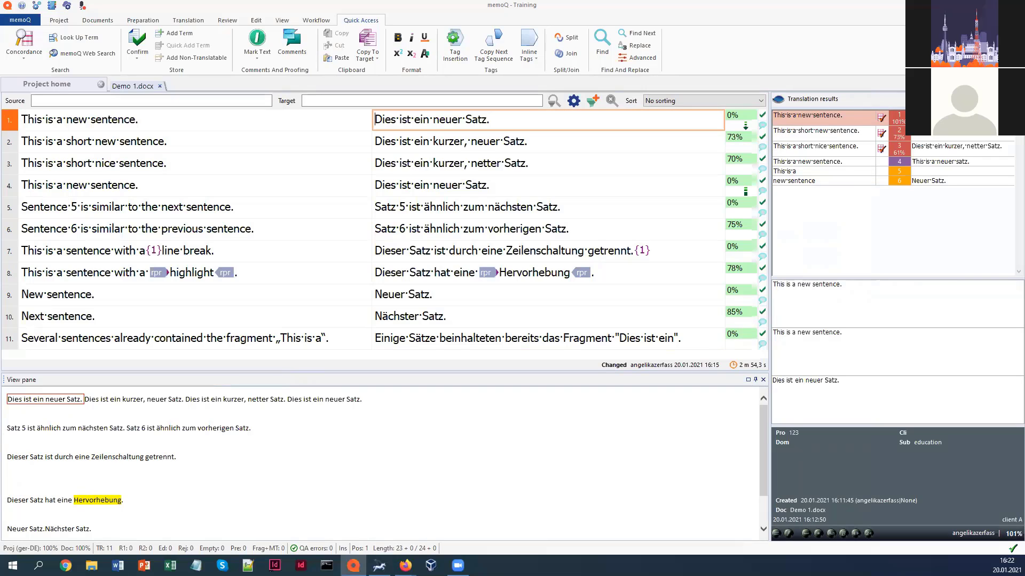
- Start exporting the finished Demo 1.docx to a chosen path and create a folder named "translation" inside 01_translation as its destination
click(98, 21)
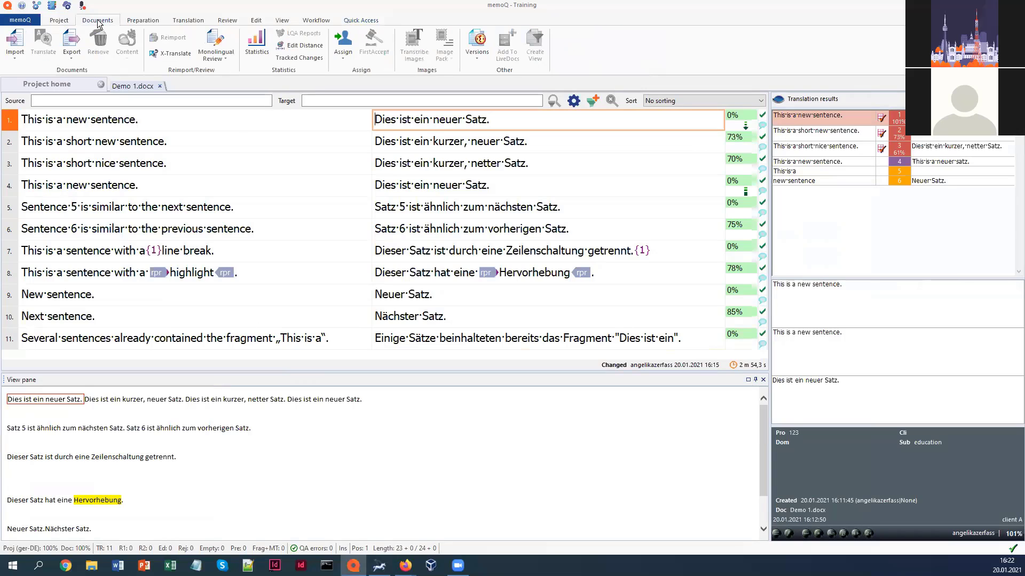
click(75, 58)
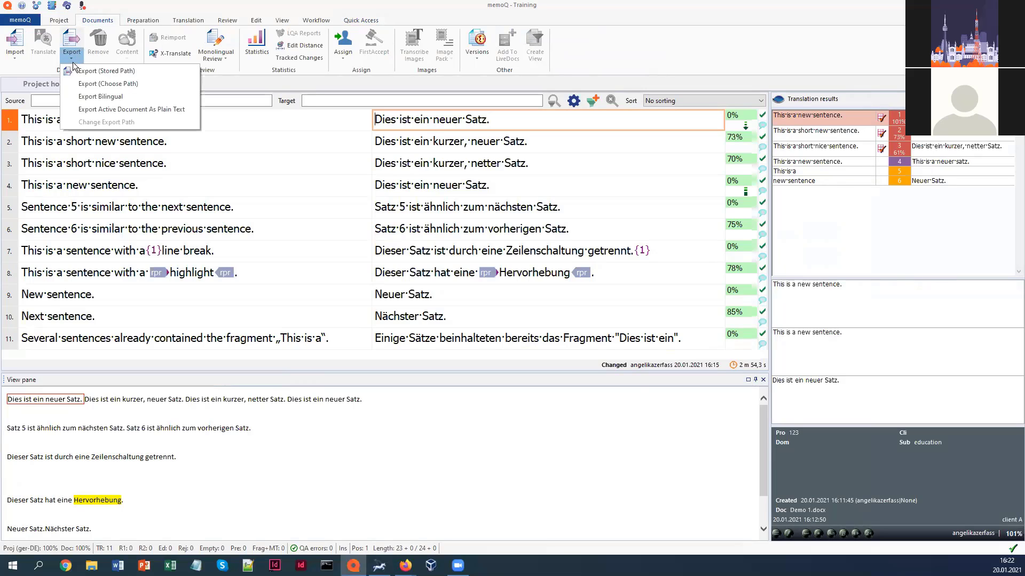
click(136, 85)
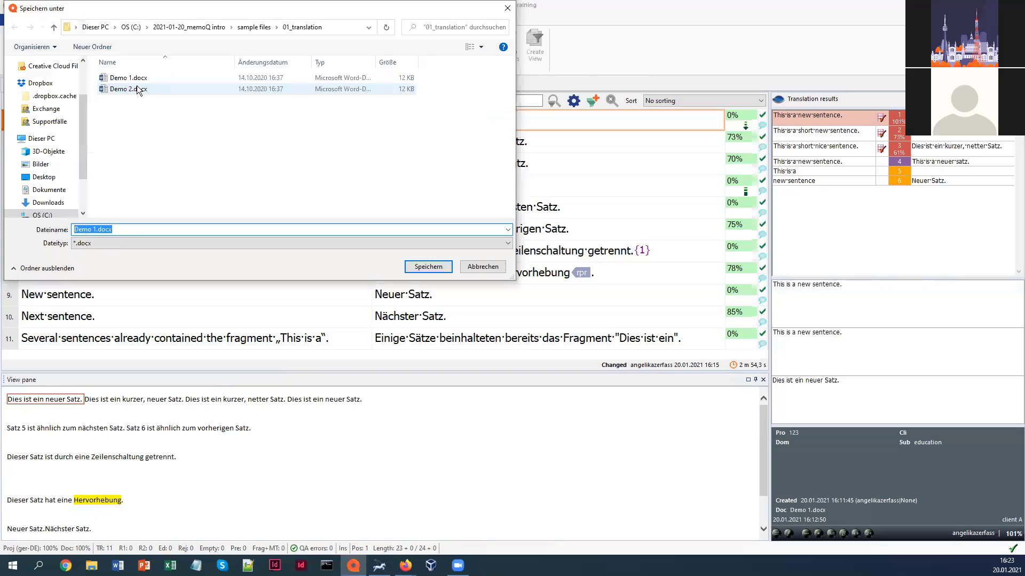
click(93, 47)
text(translation)
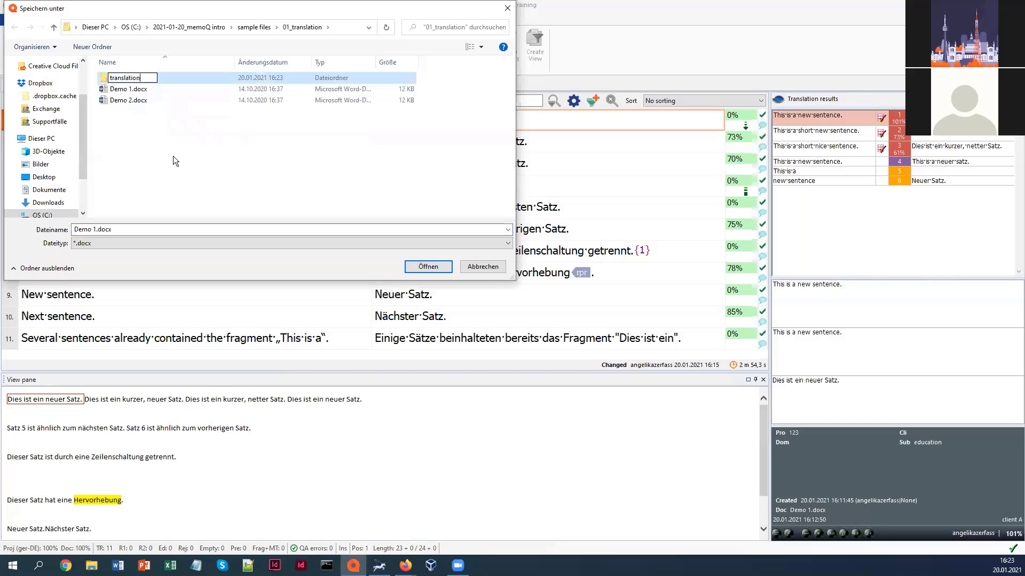
key(Return)
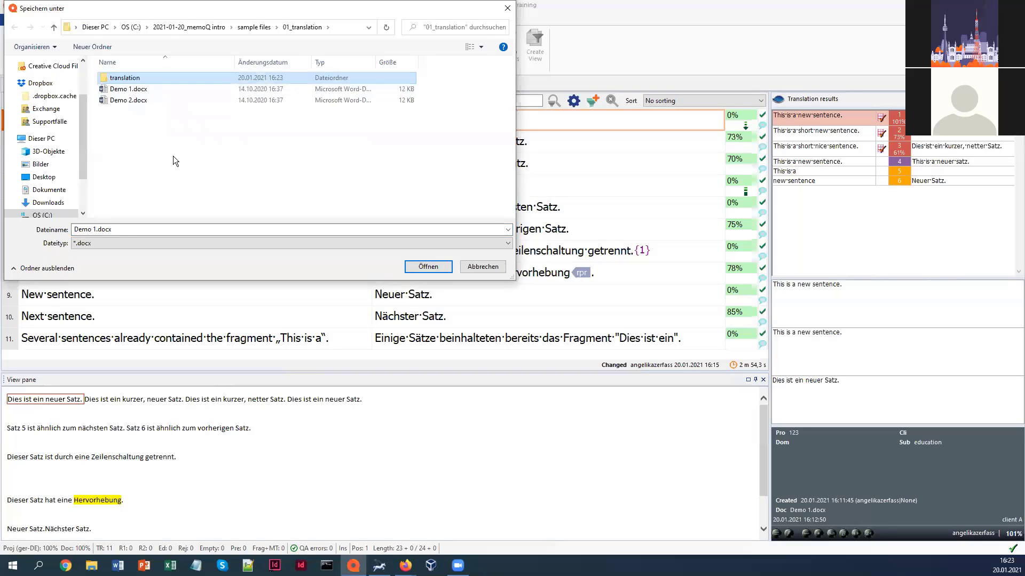
key(Return)
- Append "_AZ" to the base name of the exported Demo 1 document and save it in the translation folder
click(98, 229)
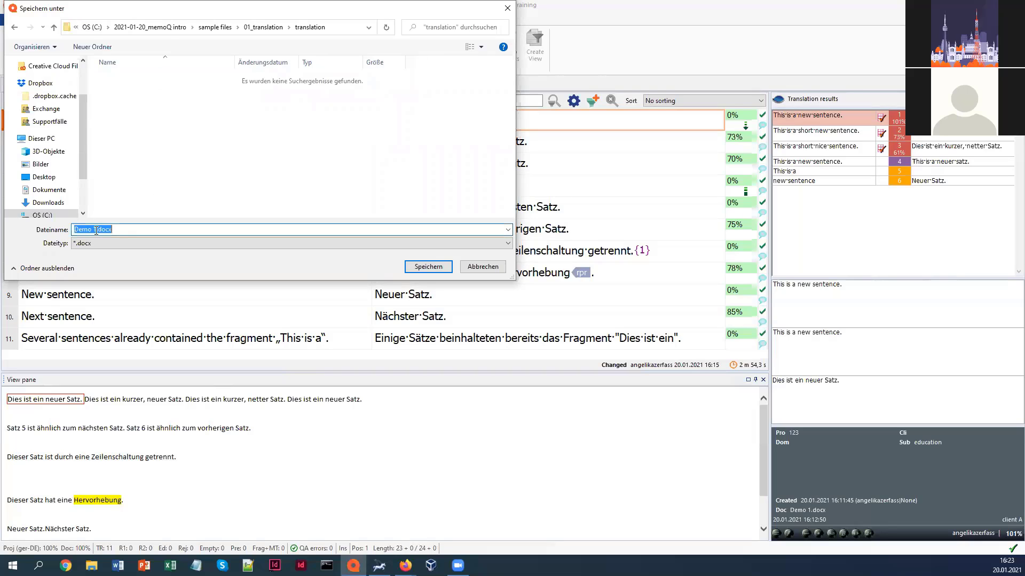
click(98, 228)
text(_AZ)
key(Return)
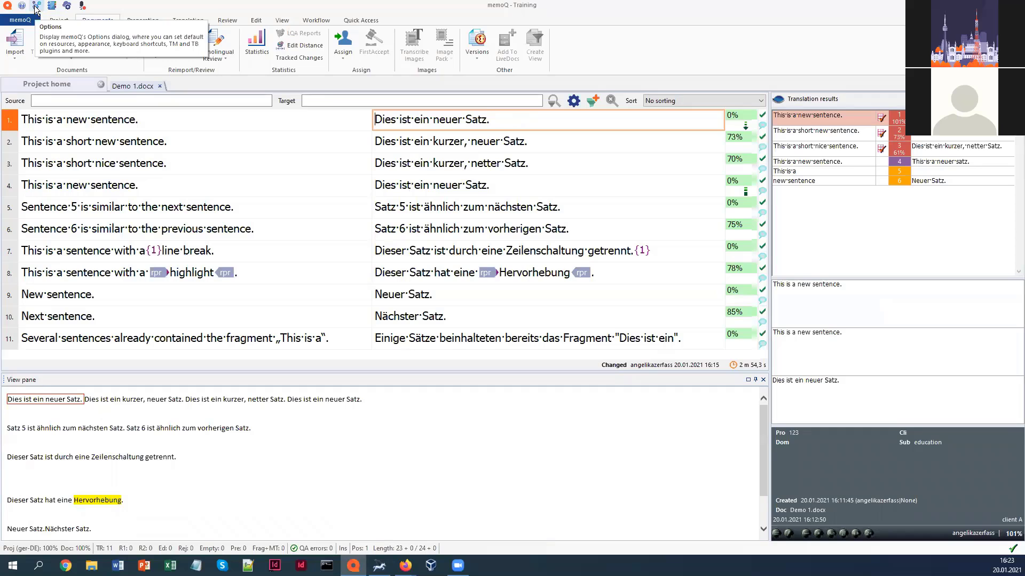
- Review the Import/Export and Languages settings among the Miscellaneous options, including automatic opening after export and the preferred languages
click(36, 9)
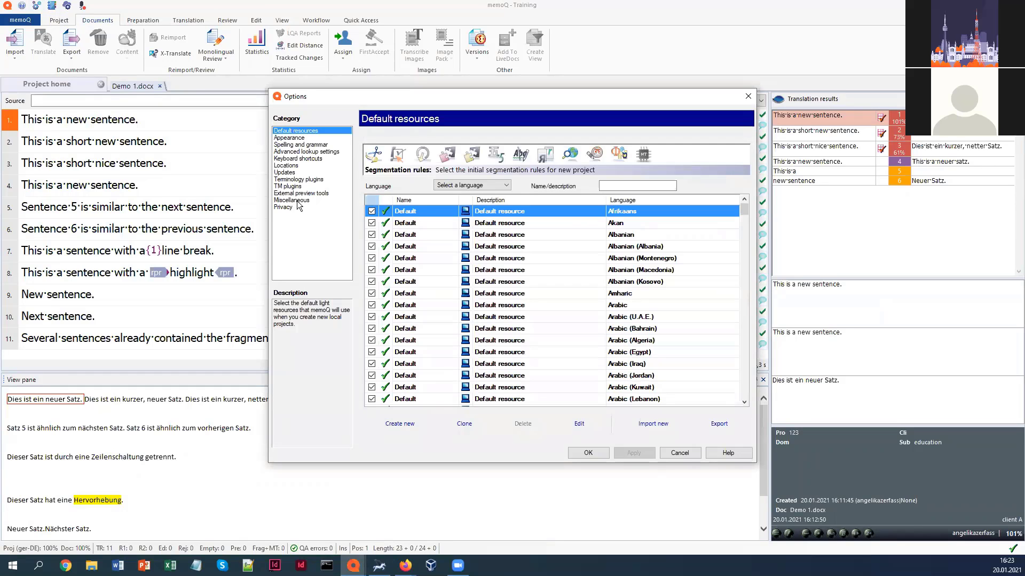
click(294, 201)
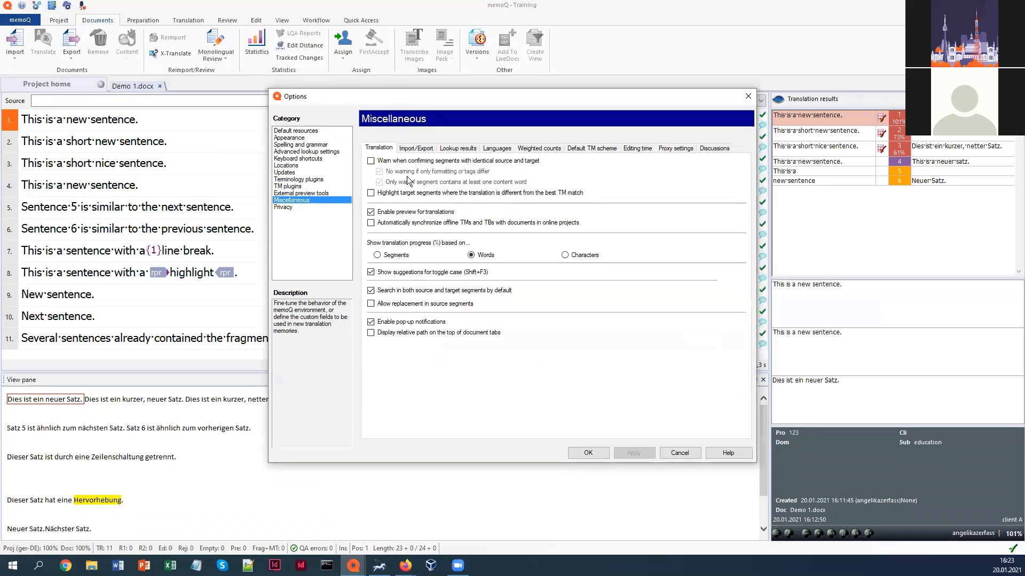
click(428, 152)
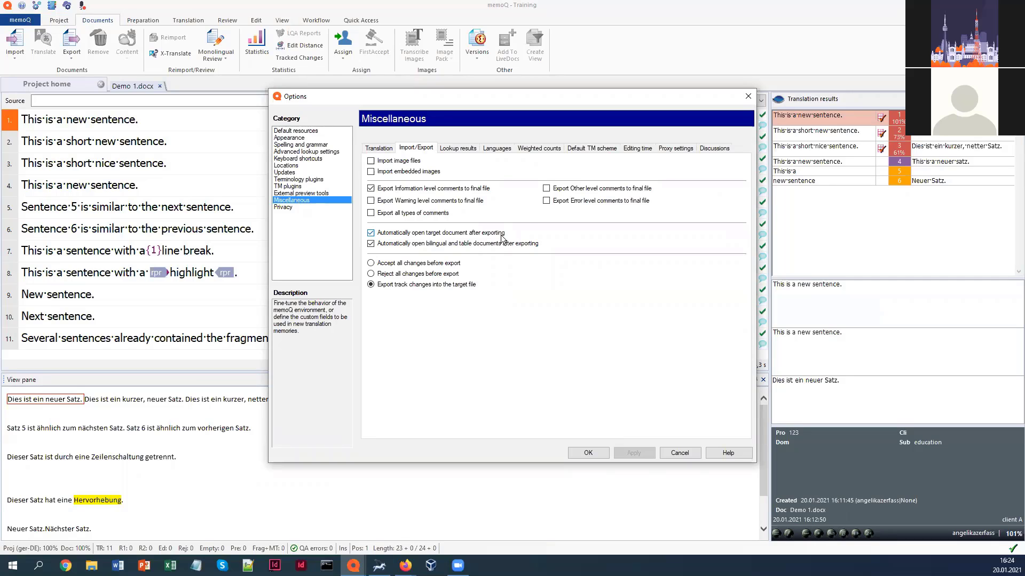
click(504, 149)
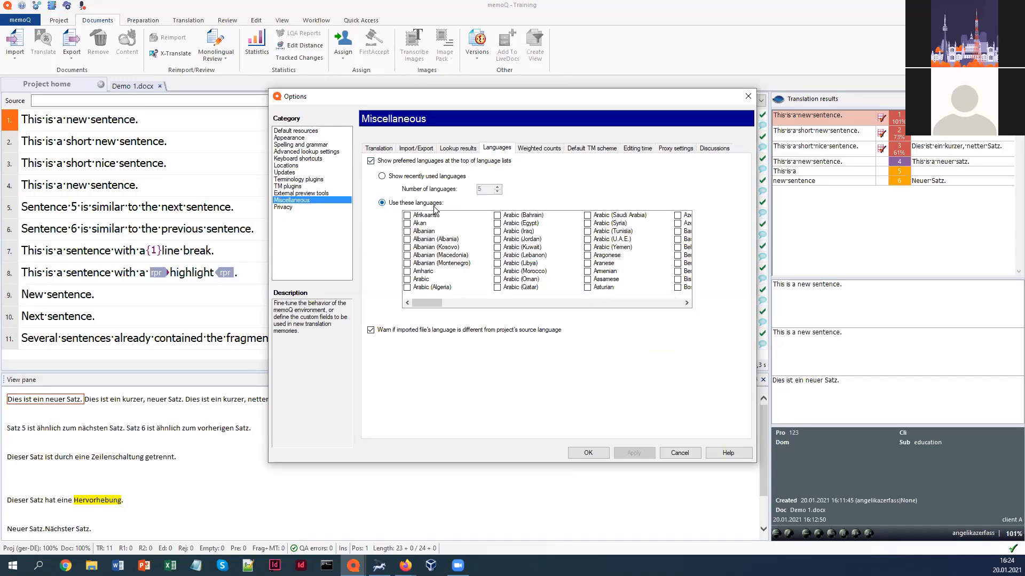
drag(436, 304, 503, 303)
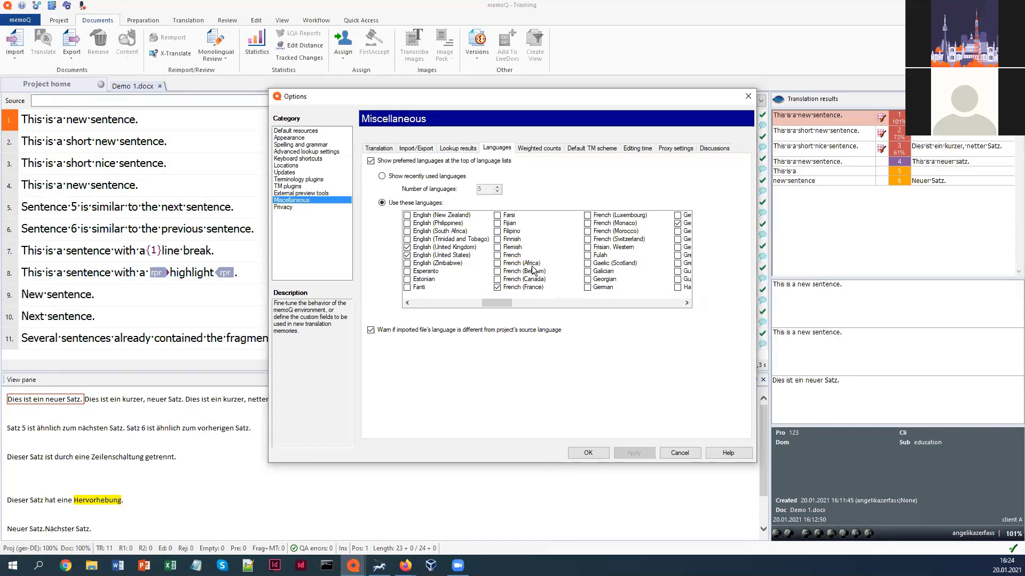
click(589, 453)
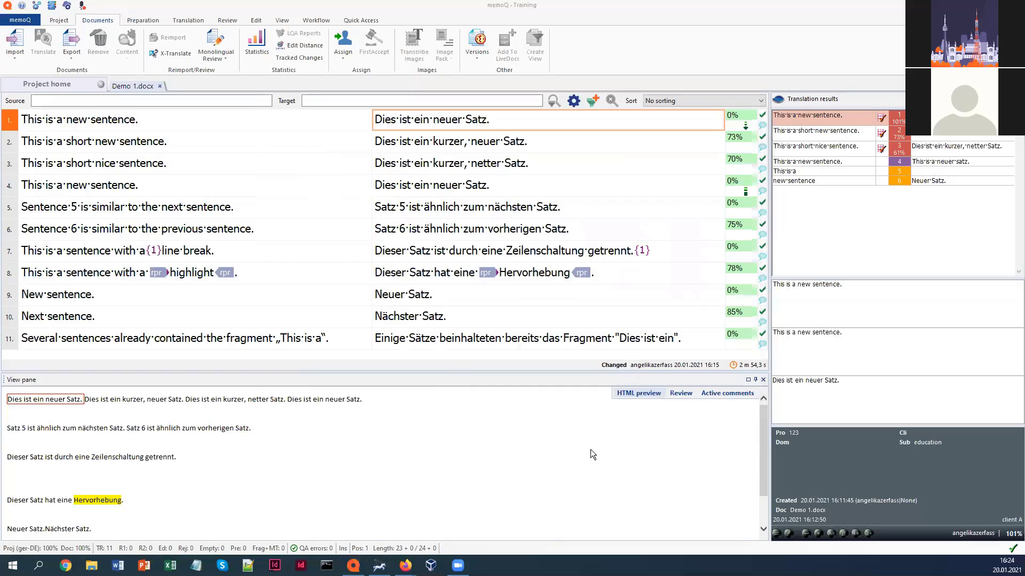
- Close Demo 1.docx and look through the export and import choices for the project's translation documents
click(160, 86)
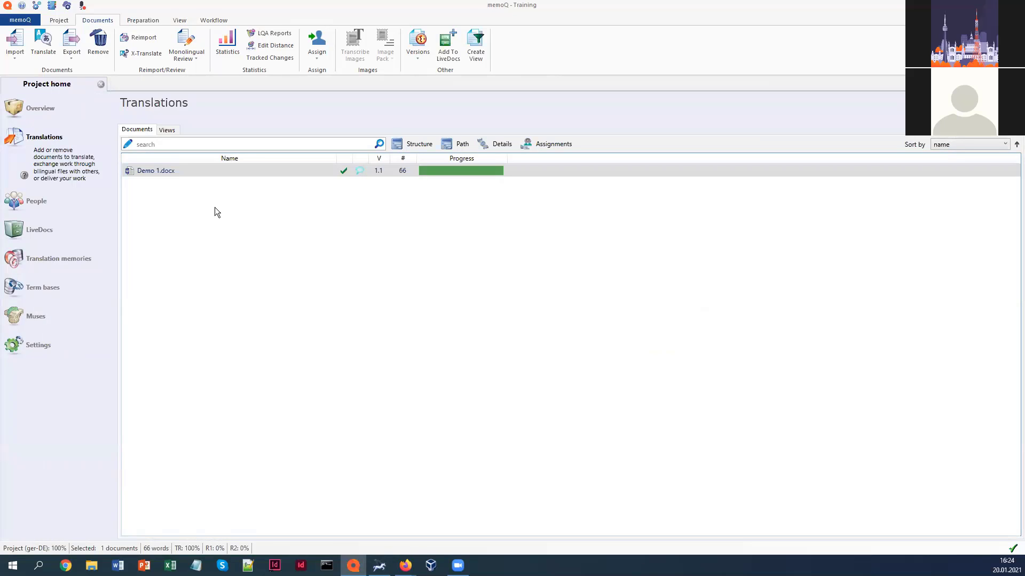
click(66, 59)
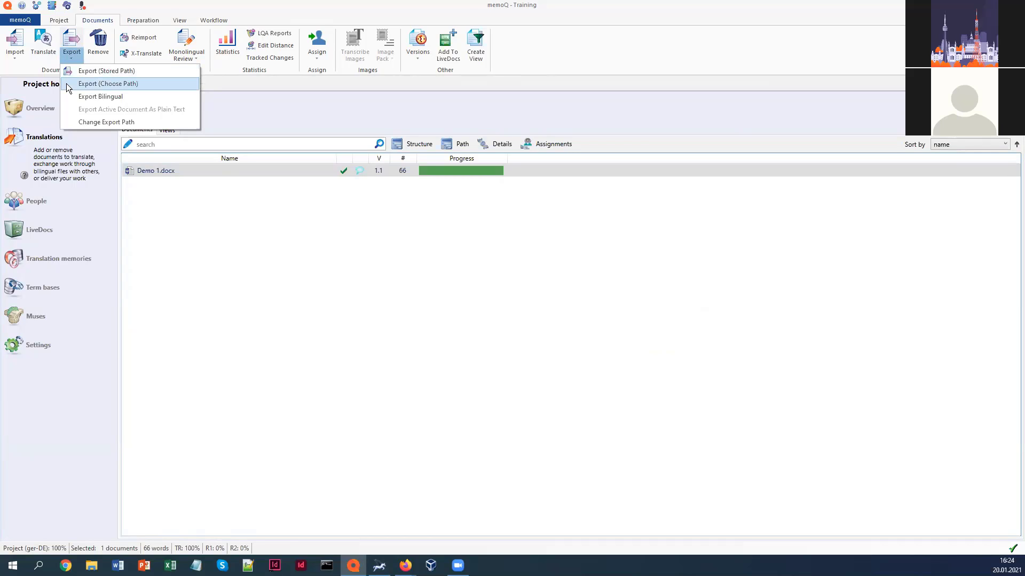
click(247, 113)
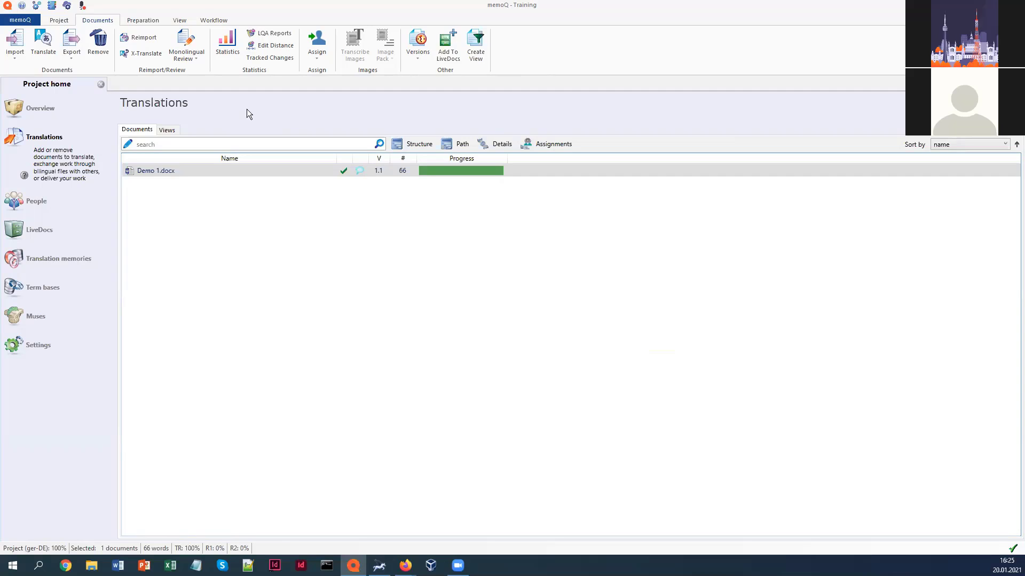
click(14, 60)
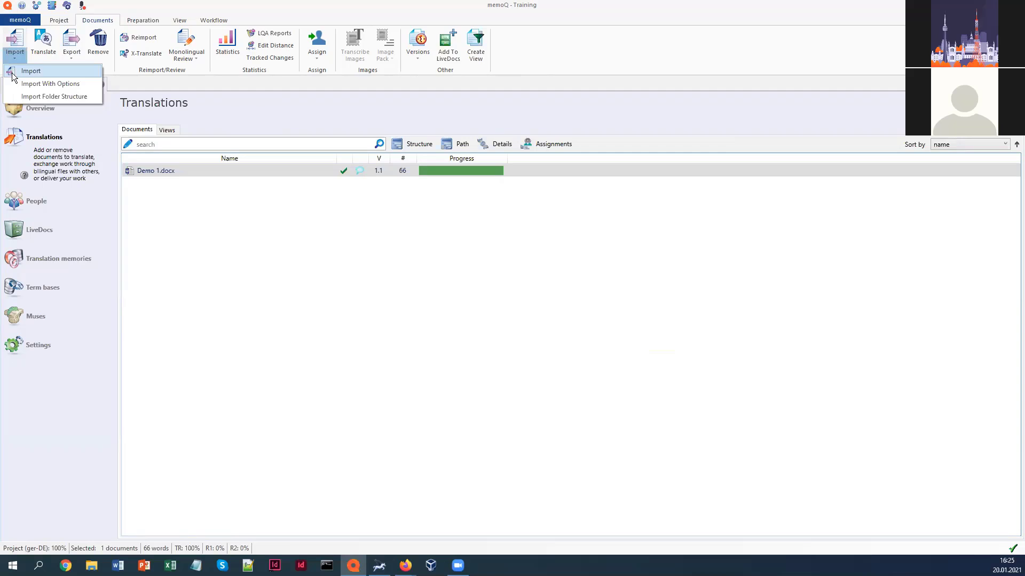
click(508, 357)
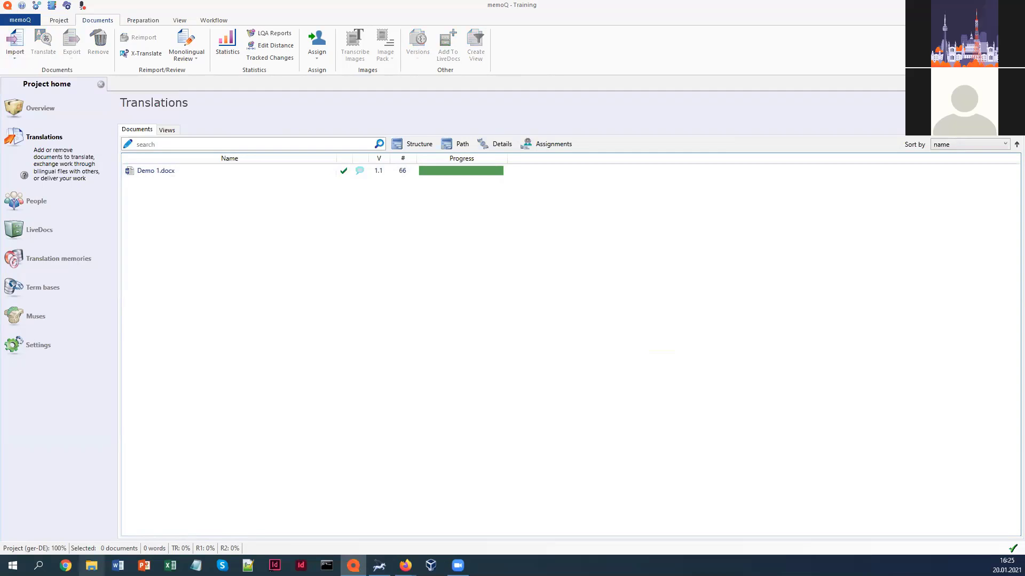
- Import Demo 2.docx into the project from the sample files\01_translation folder in File Explorer
click(91, 566)
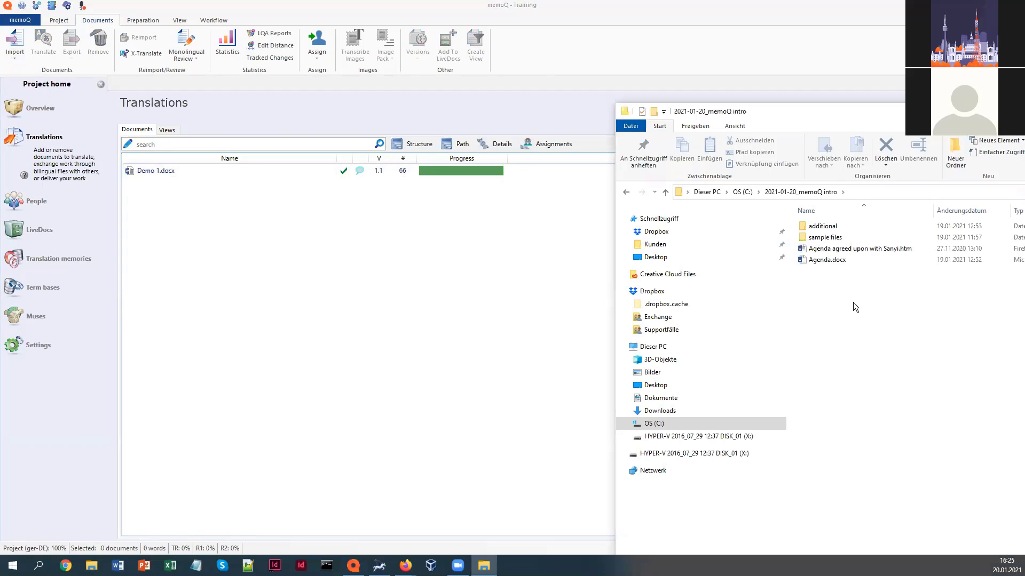
double_click(825, 237)
double_click(823, 229)
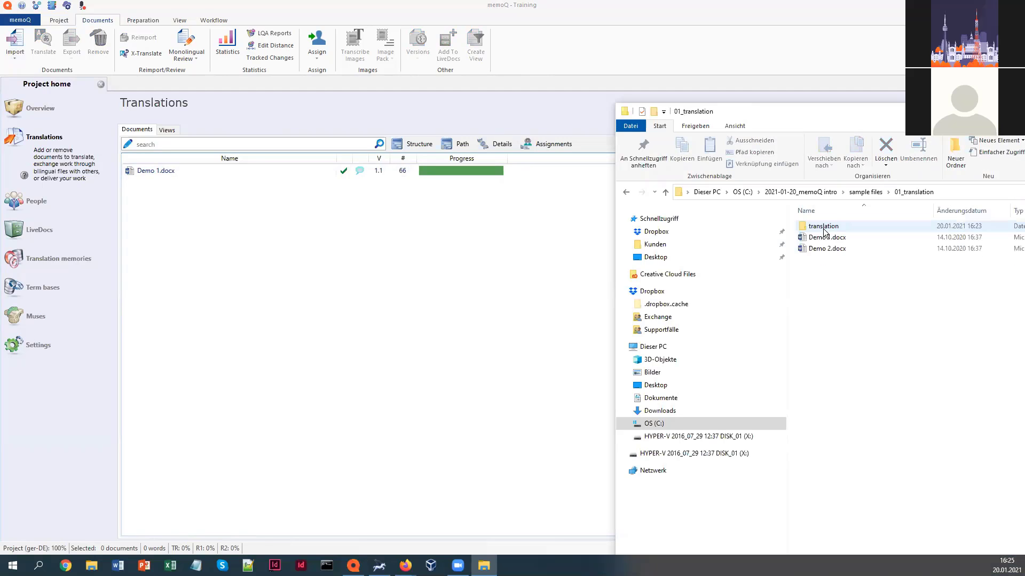
drag(825, 251, 282, 263)
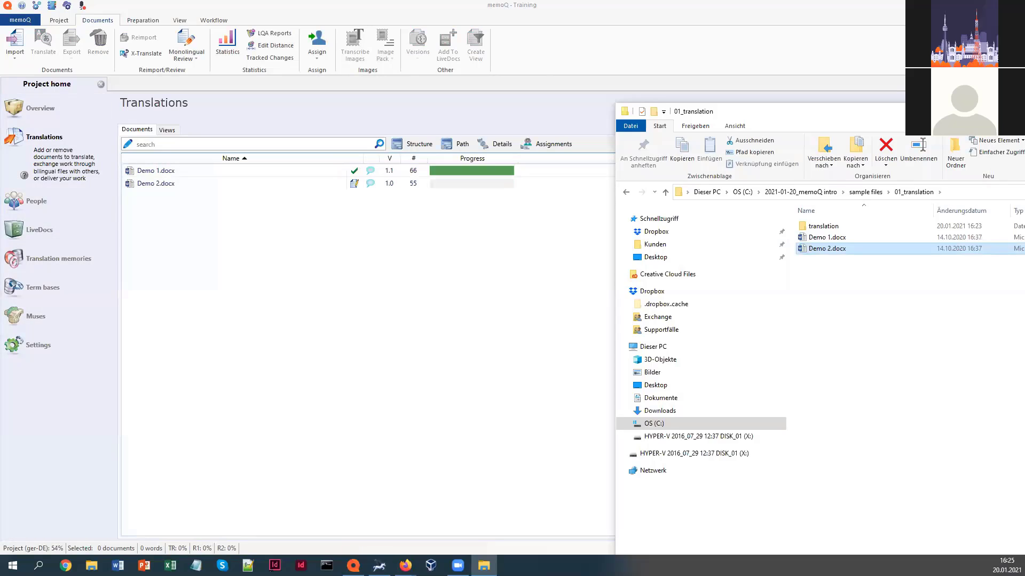
- Calculate the statistics of Demo 2.docx against the project TMs and corpora, and view the saved analysis report in the project overview
click(152, 185)
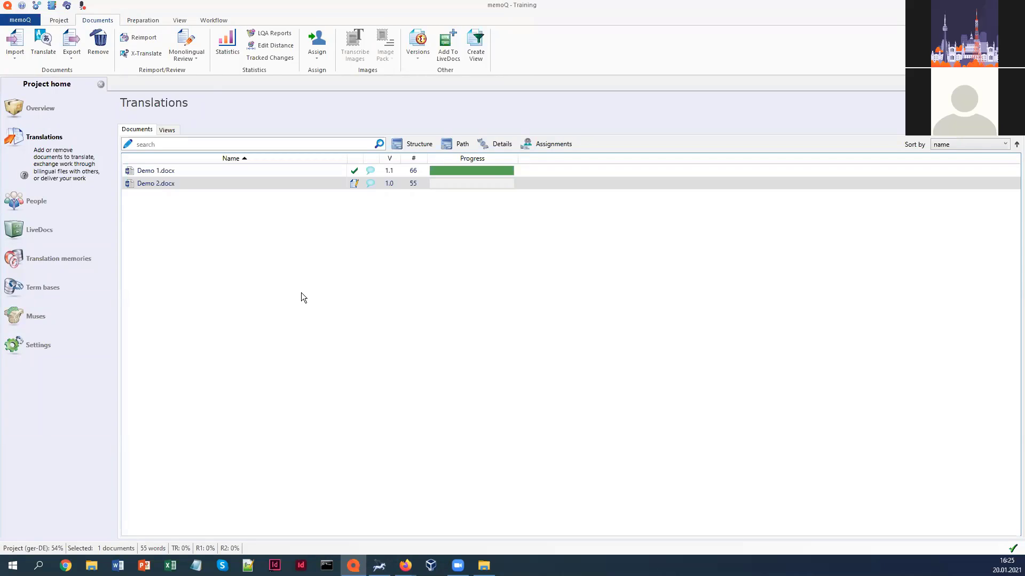
click(235, 57)
drag(234, 54, 472, 91)
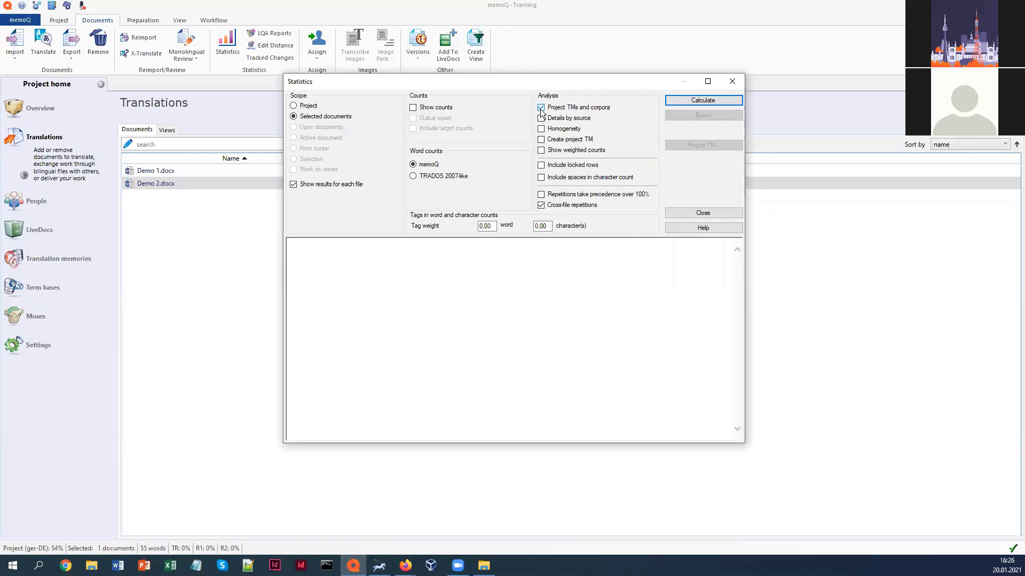
click(691, 102)
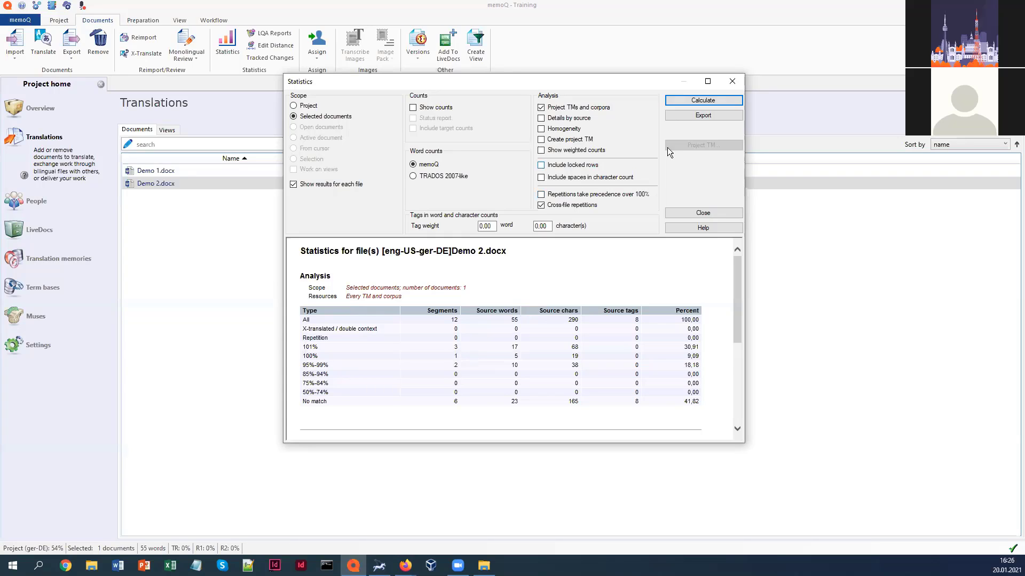
click(731, 83)
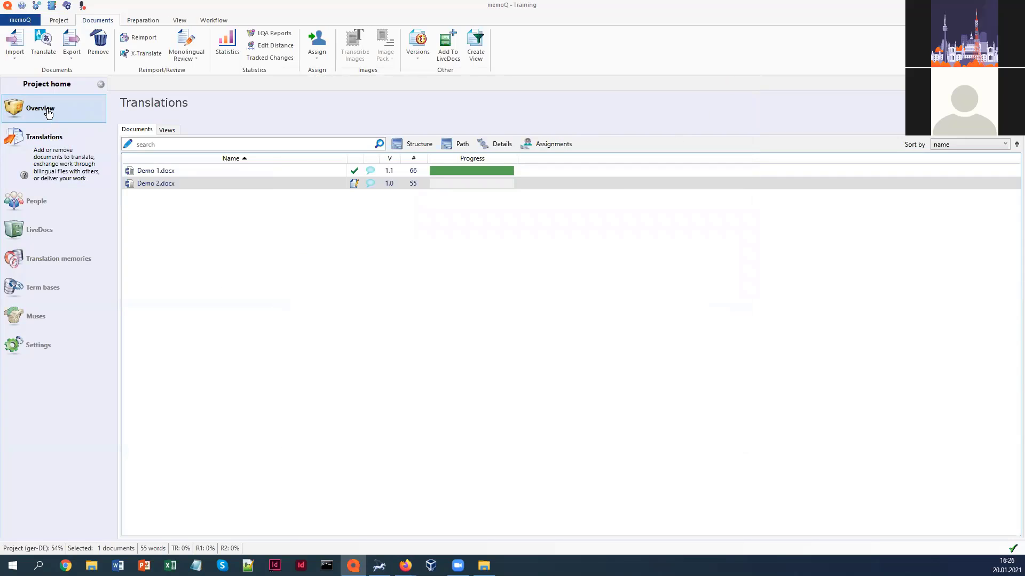
click(48, 112)
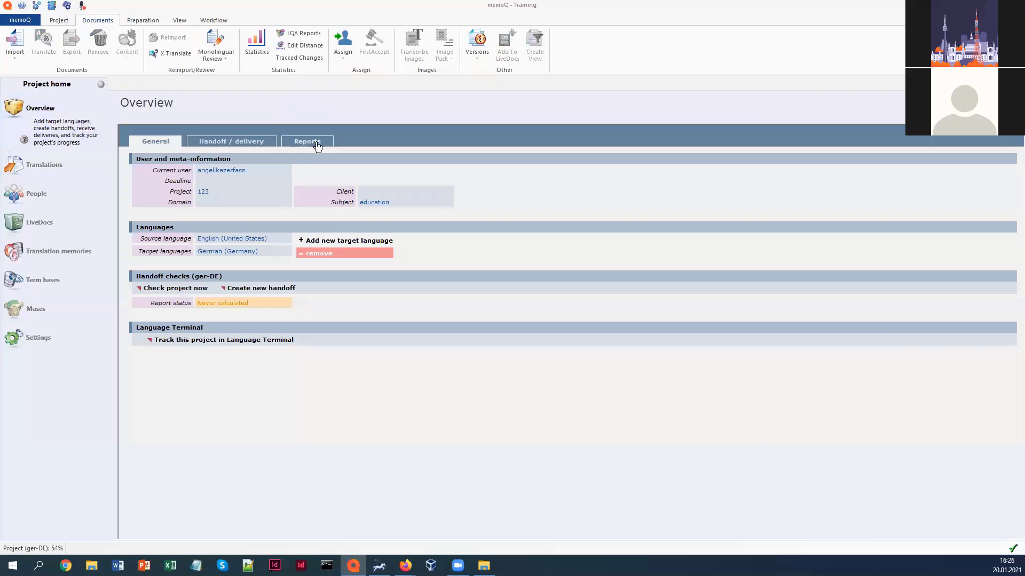
click(317, 146)
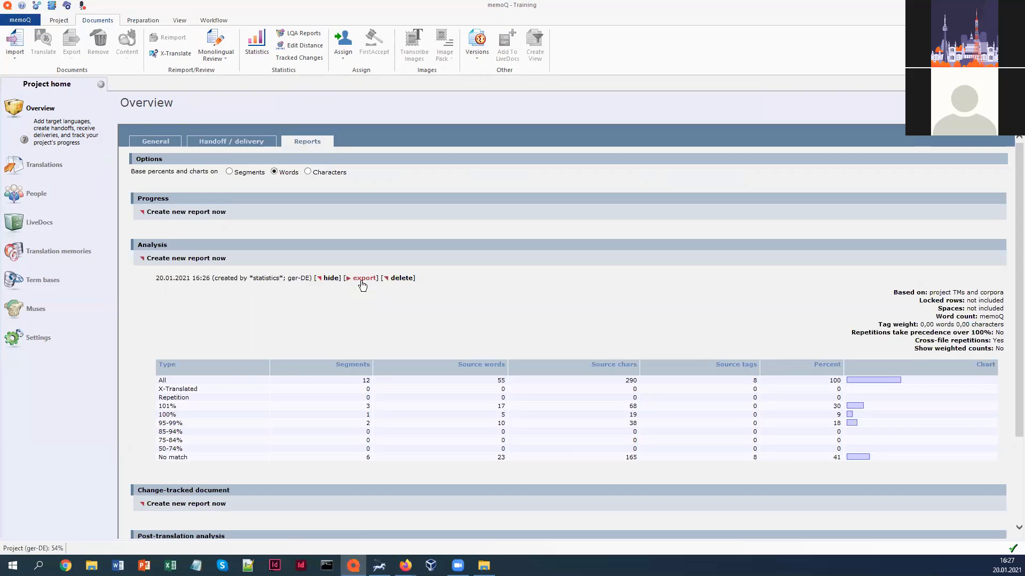
- Open Demo 2.docx for translation and insert the 101% match "Dies ist ein neuer Satz." into segment 1's target
click(67, 168)
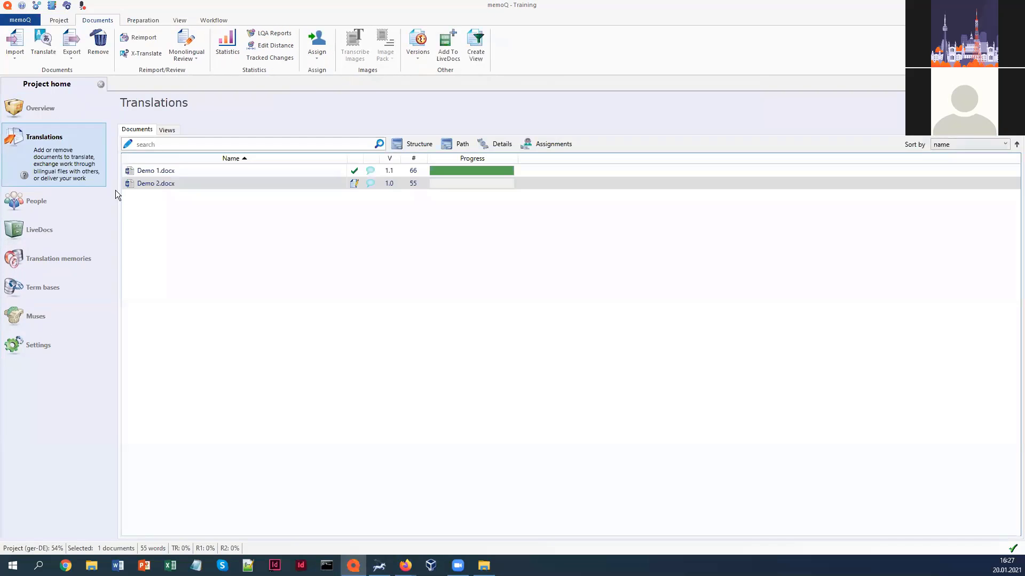
double_click(149, 184)
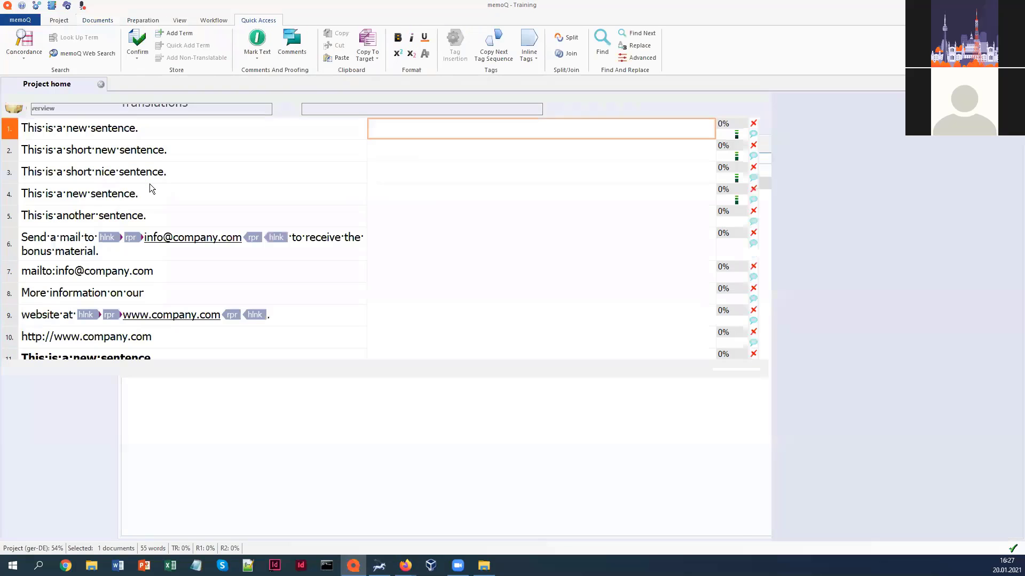
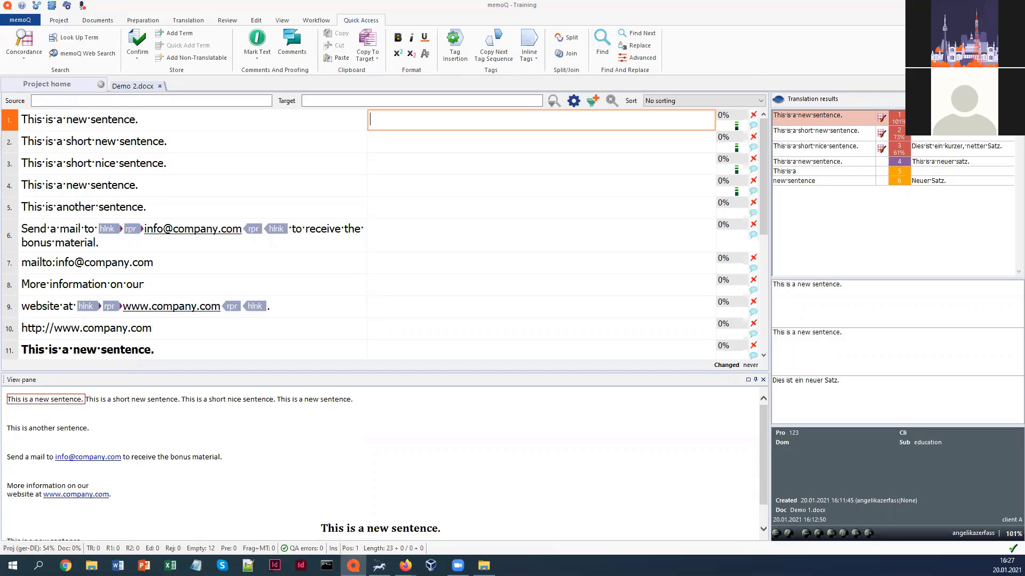
double_click(901, 122)
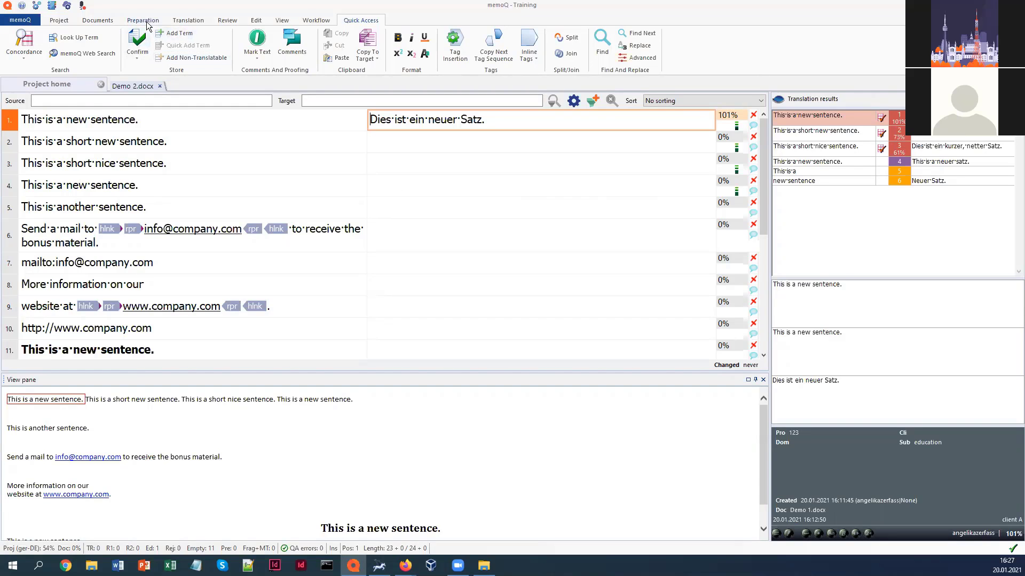
- Pre-translate the active document with good TM or corpus matches, using the TMs client A and general en-de
click(145, 22)
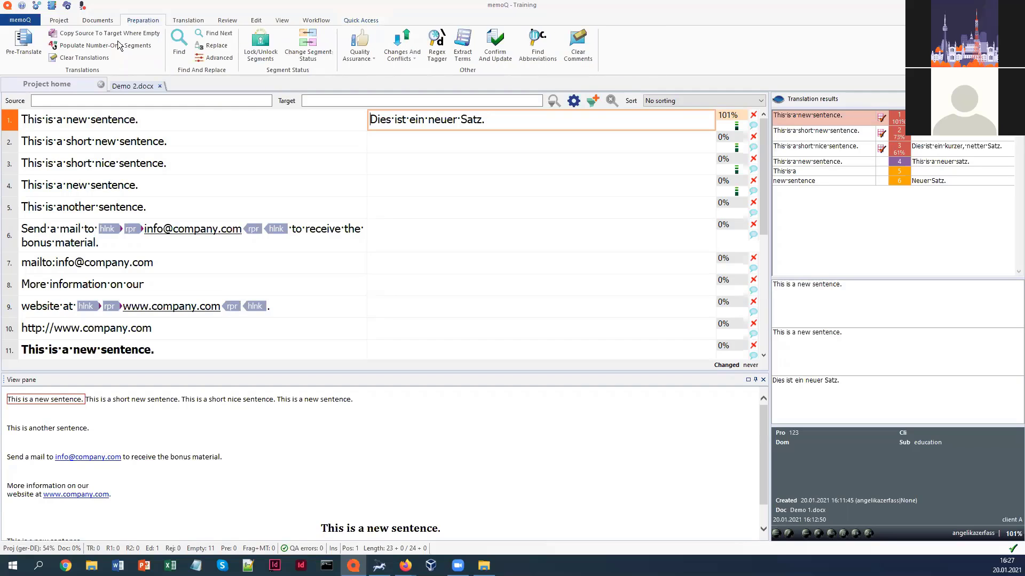
click(17, 60)
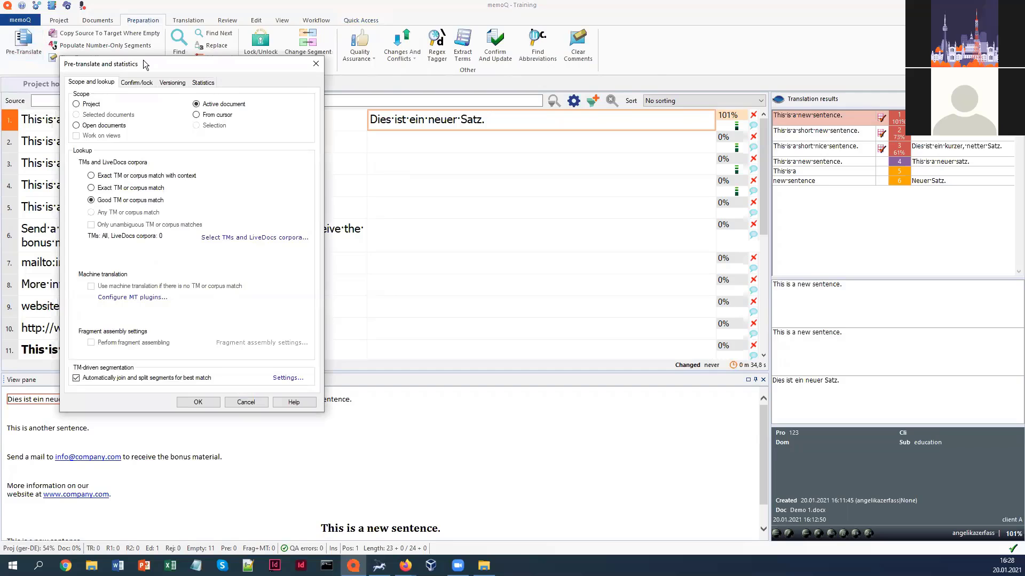
drag(148, 64, 458, 84)
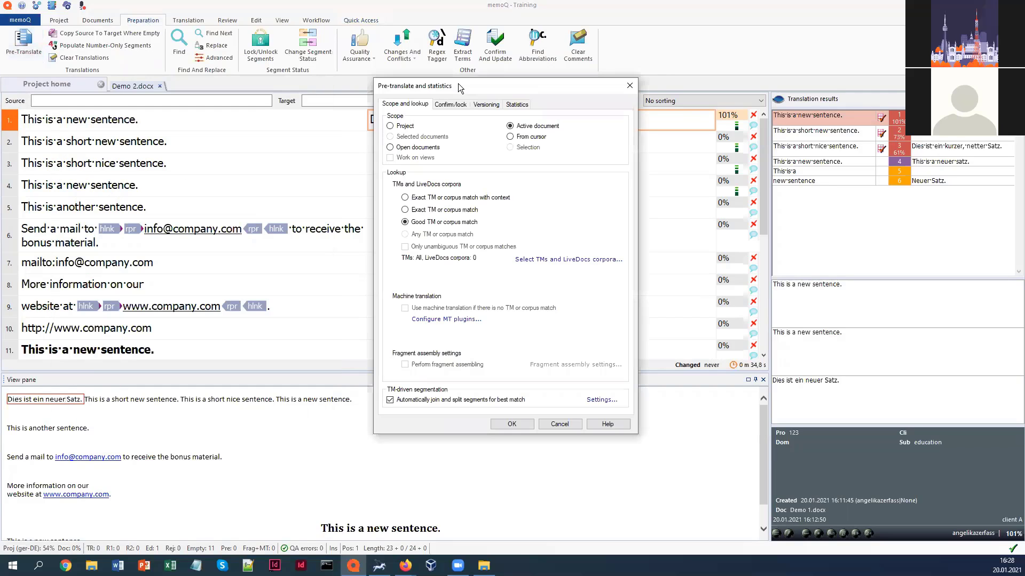
click(405, 199)
click(405, 222)
click(570, 260)
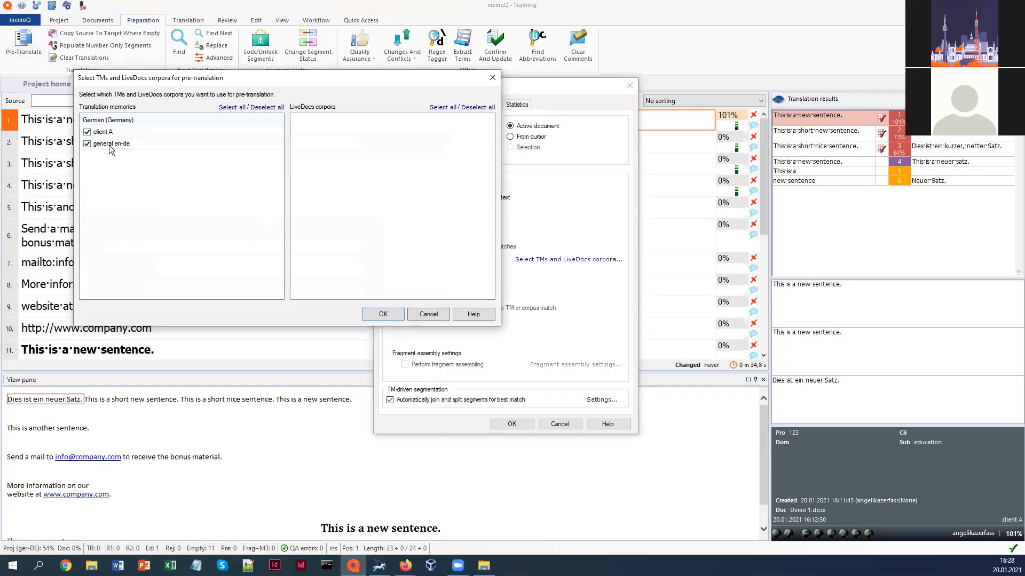
click(392, 315)
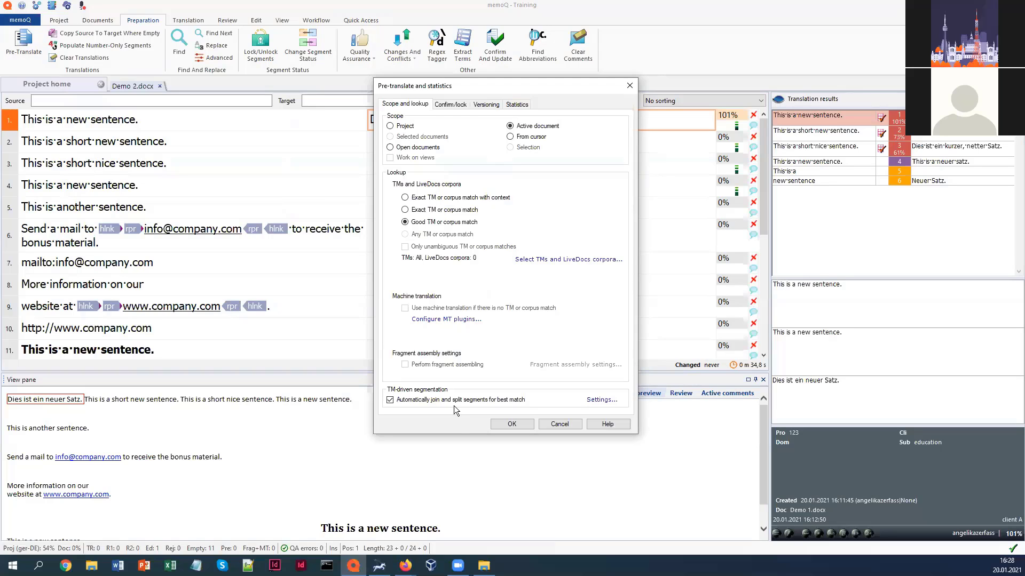
click(508, 425)
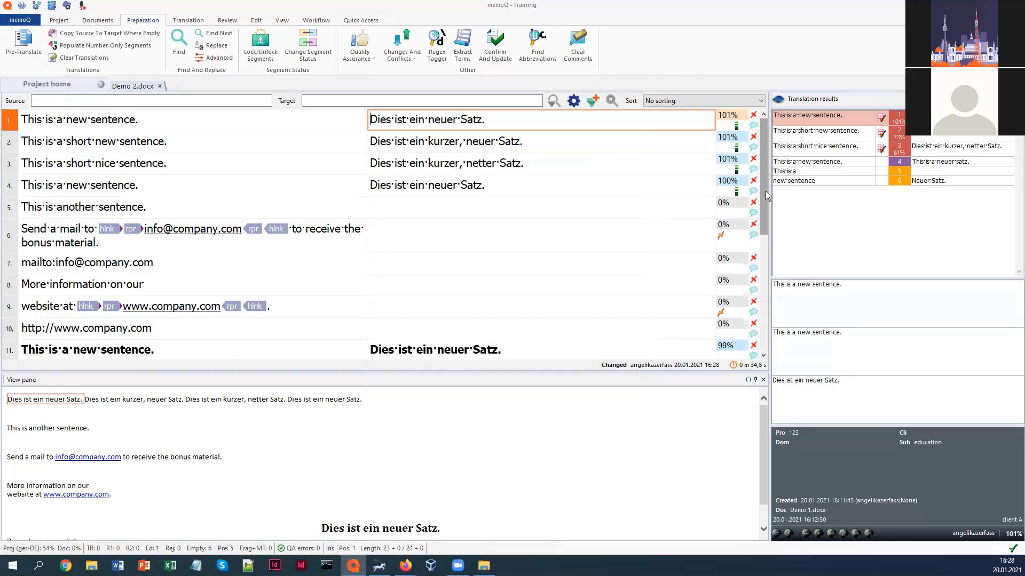
drag(767, 196, 762, 349)
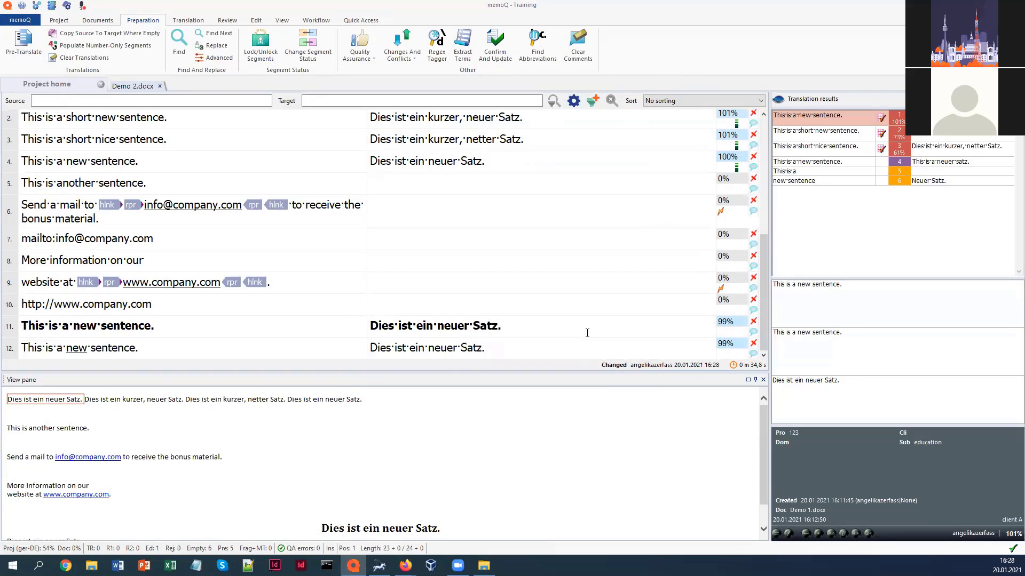
- Check the formatting of segment 11's pre-translated target and underline the word "neuer" in segment 12's target
click(589, 324)
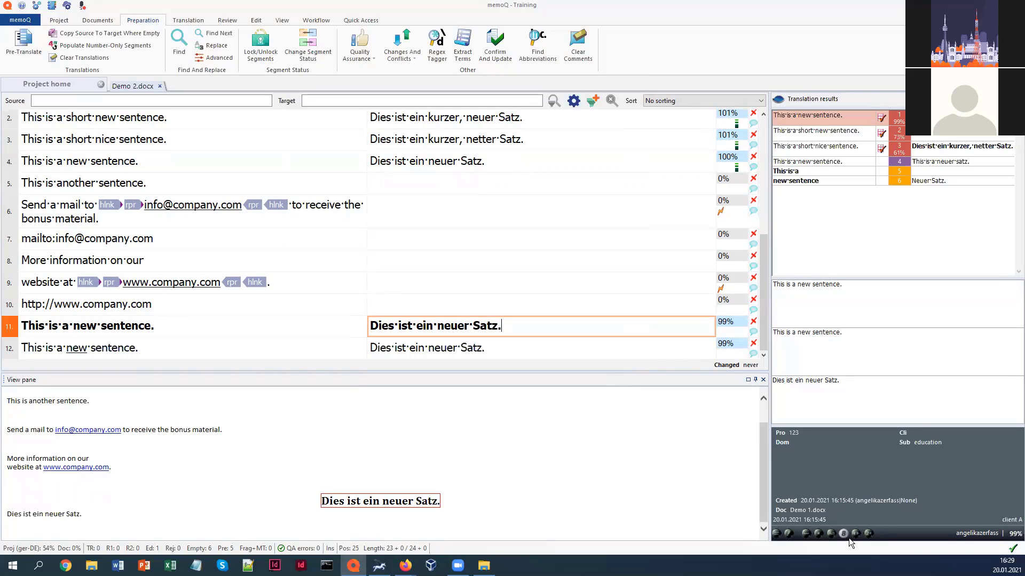
drag(530, 326, 369, 328)
click(546, 327)
click(540, 345)
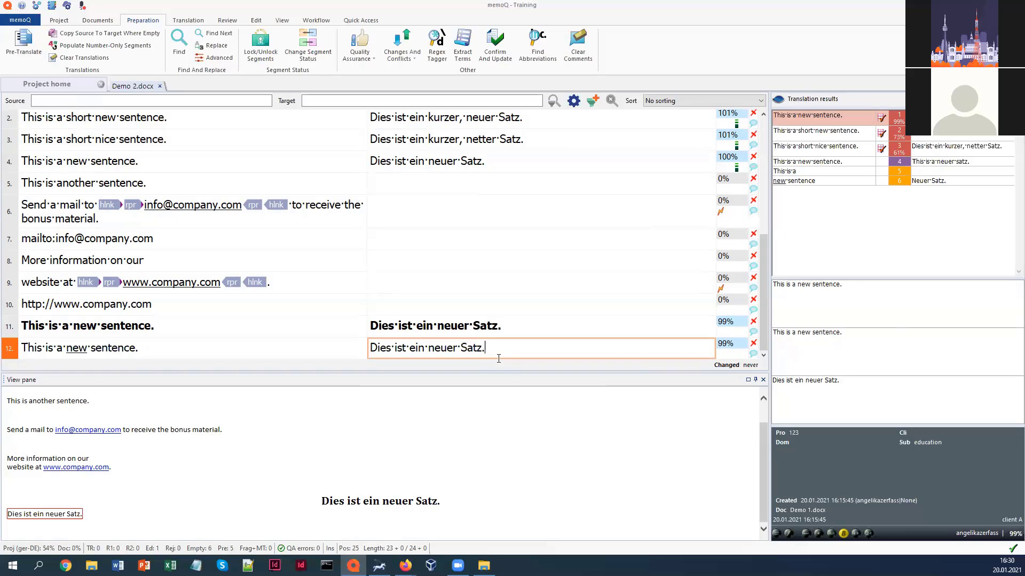
drag(428, 347, 456, 346)
click(366, 22)
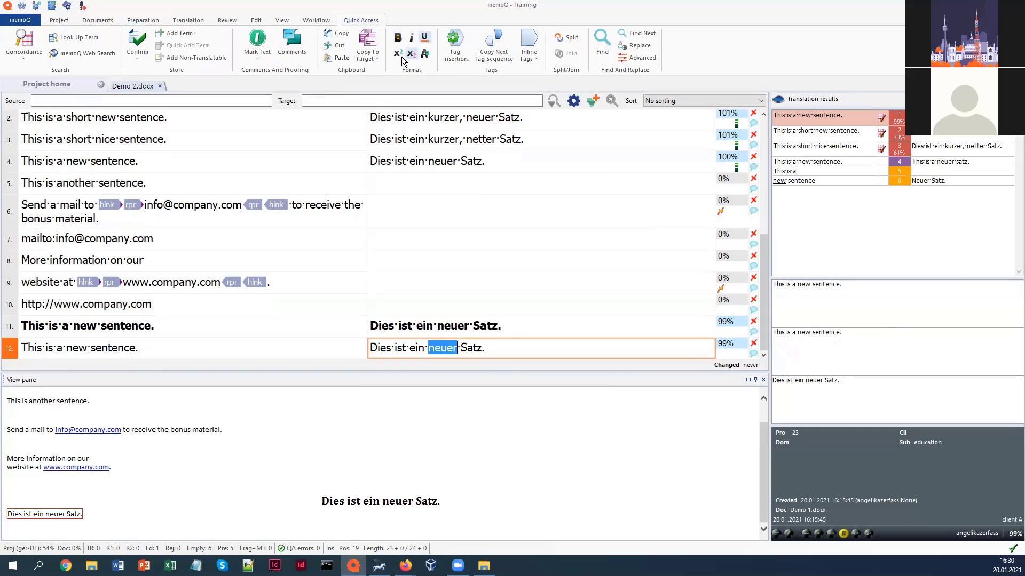
click(425, 40)
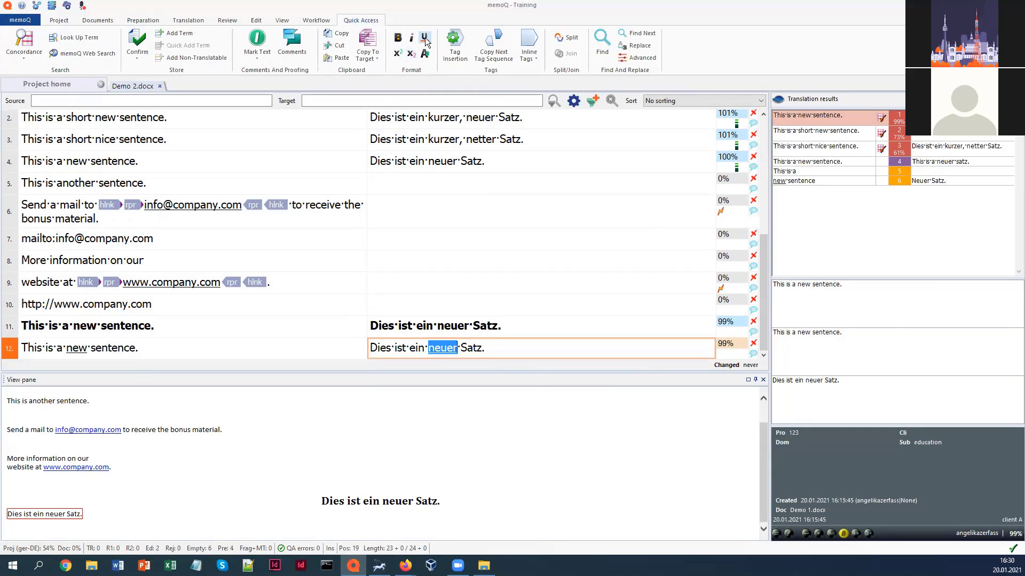
click(535, 348)
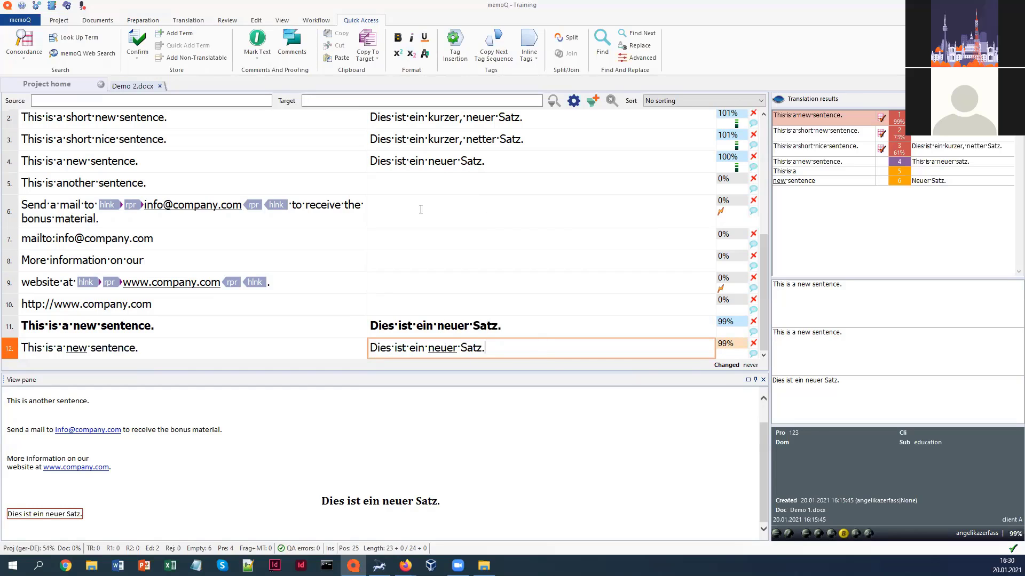
click(420, 209)
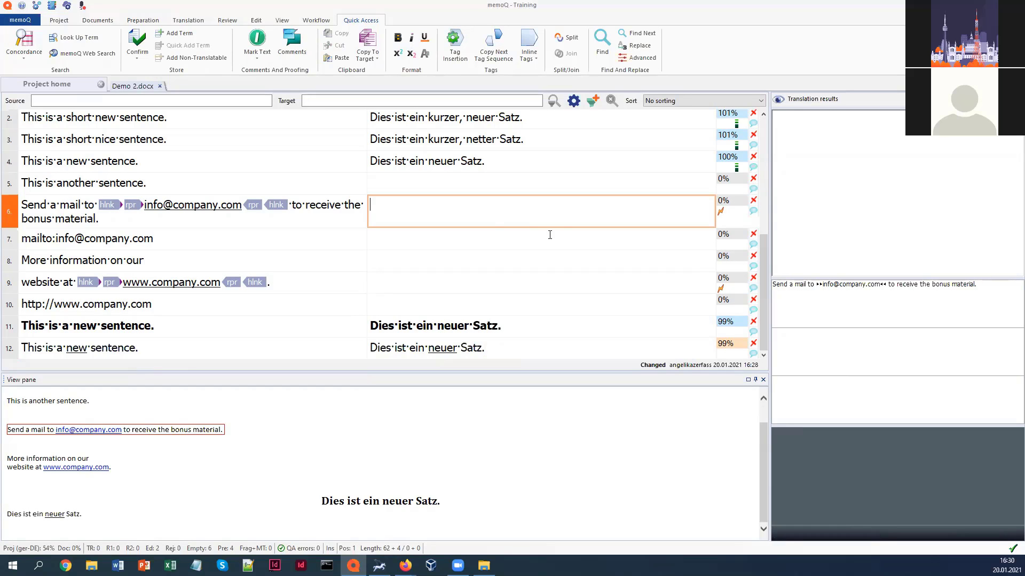
click(378, 60)
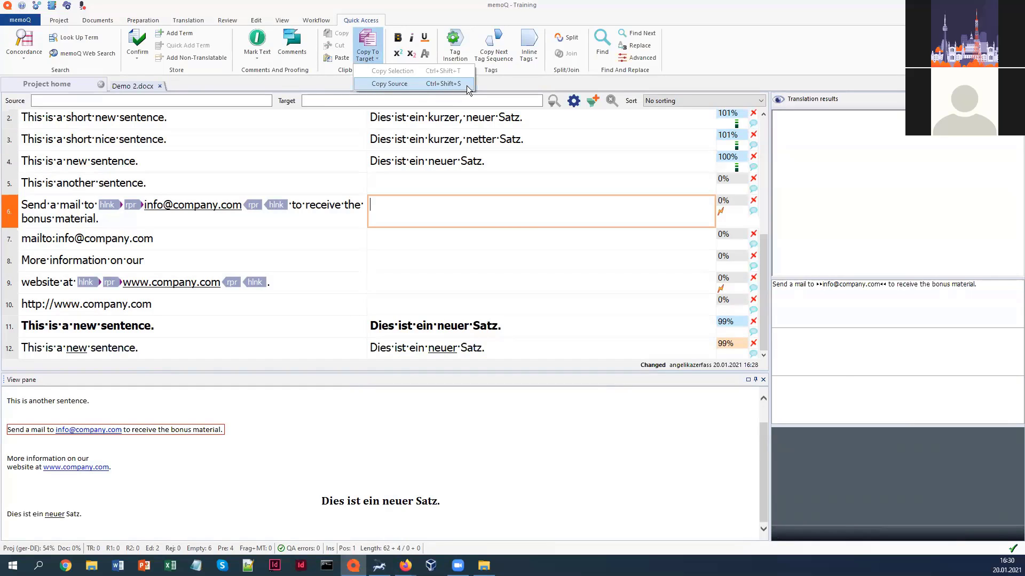
click(478, 207)
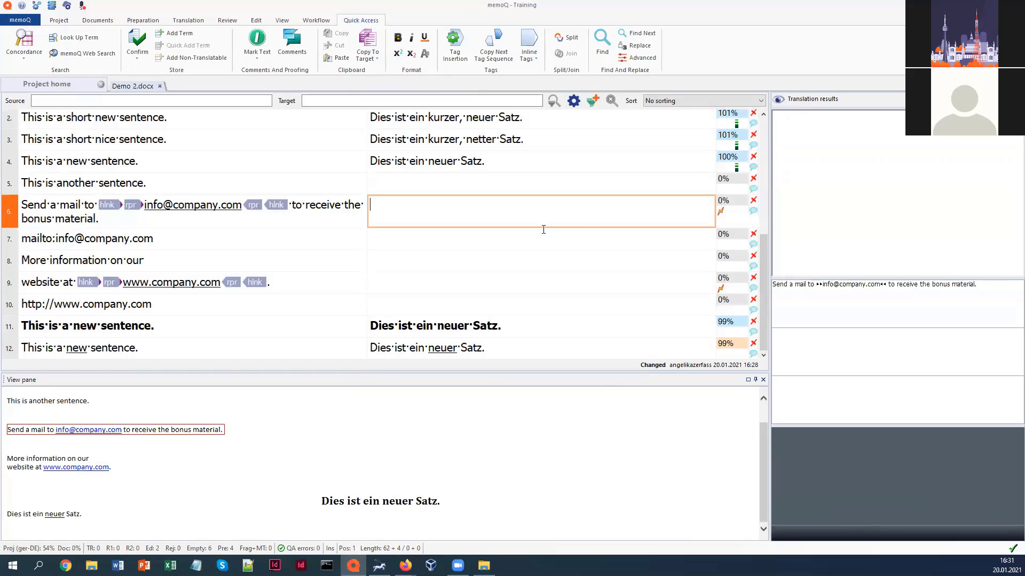
key(ctrl+F8)
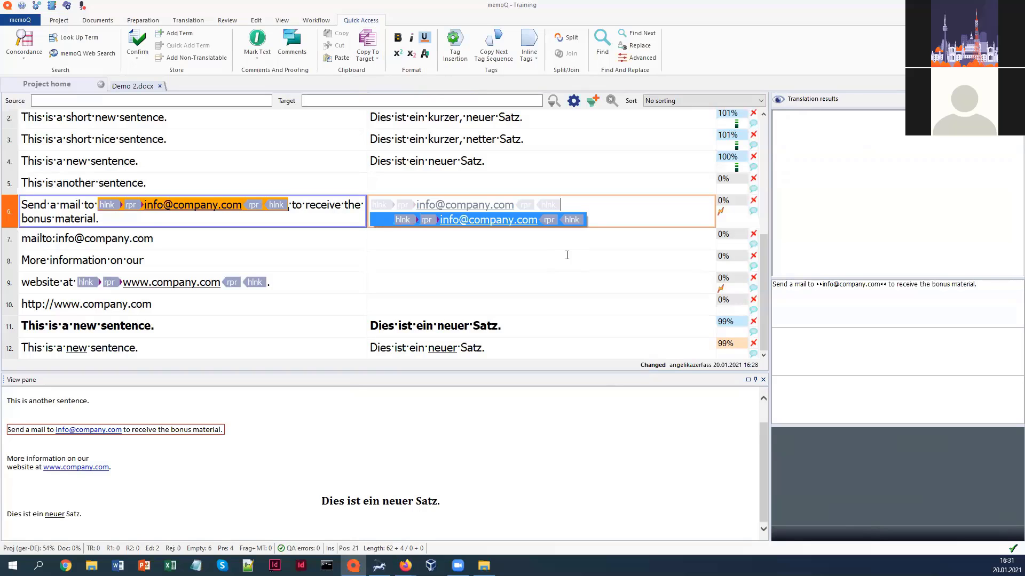
key(Return)
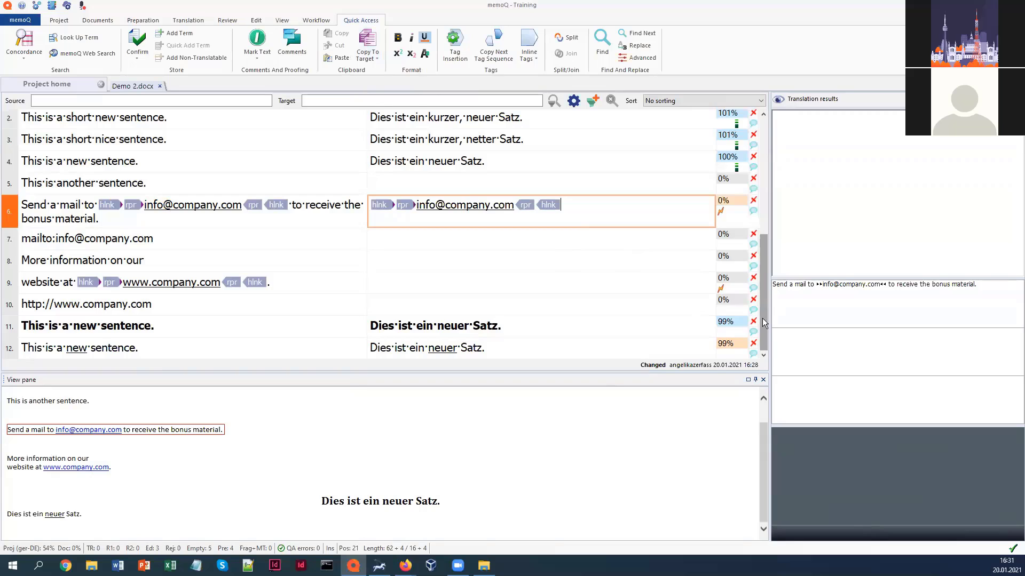
- Turn on change tracking, replace "netter" with "schöner" in segment 3's target, and confirm the segment
scroll(752, 173, up, 1)
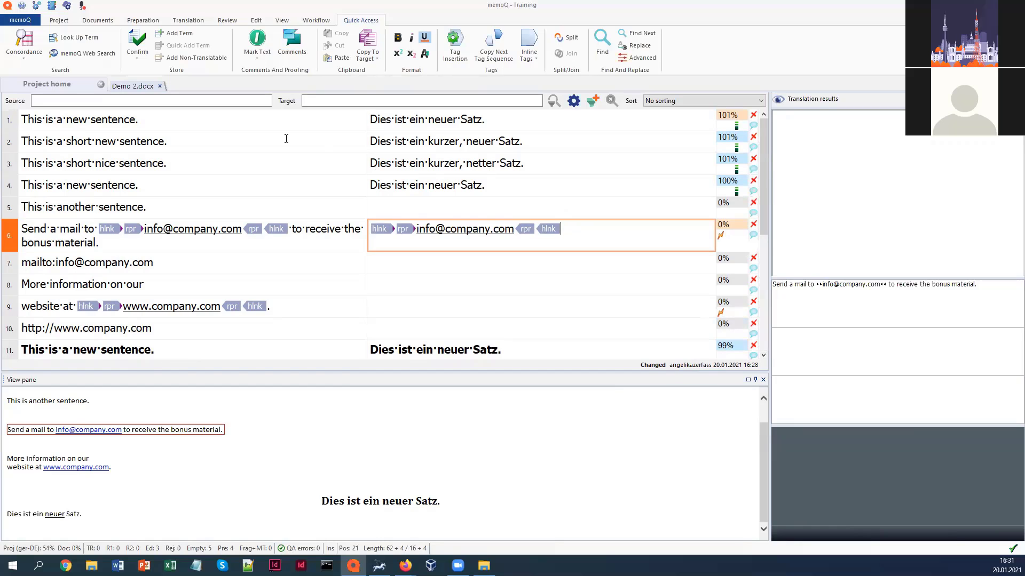
click(227, 20)
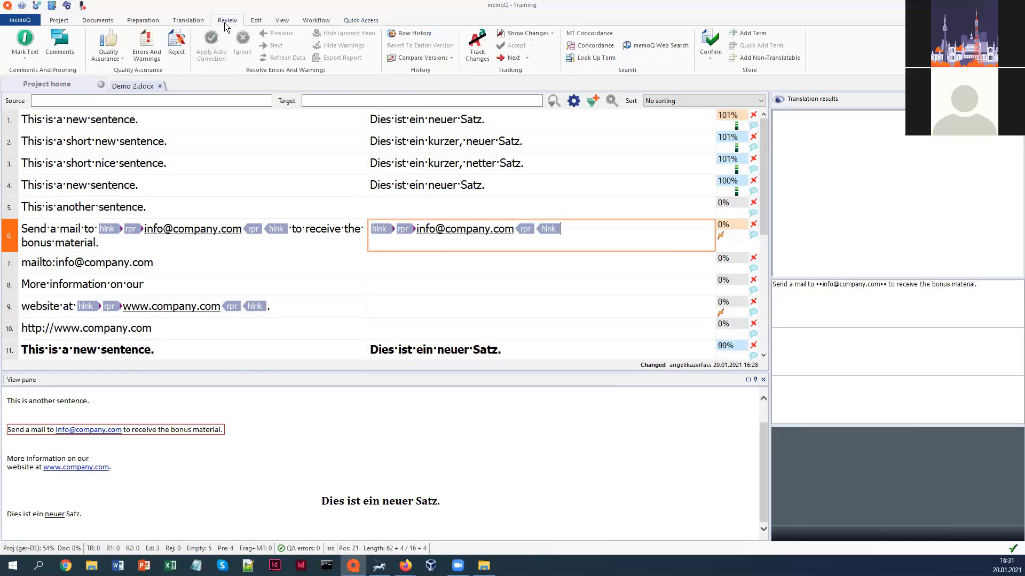
click(482, 49)
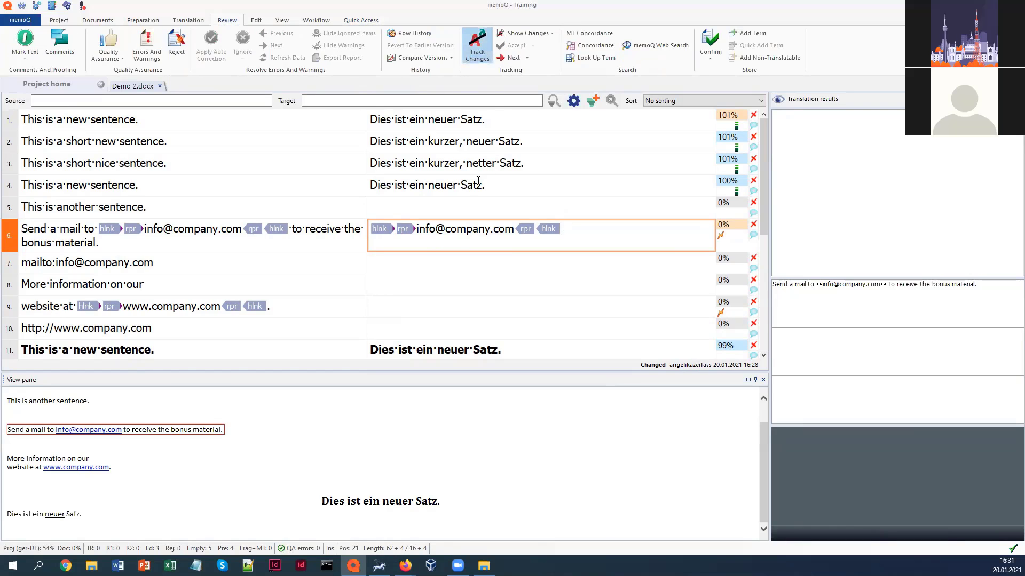
double_click(469, 165)
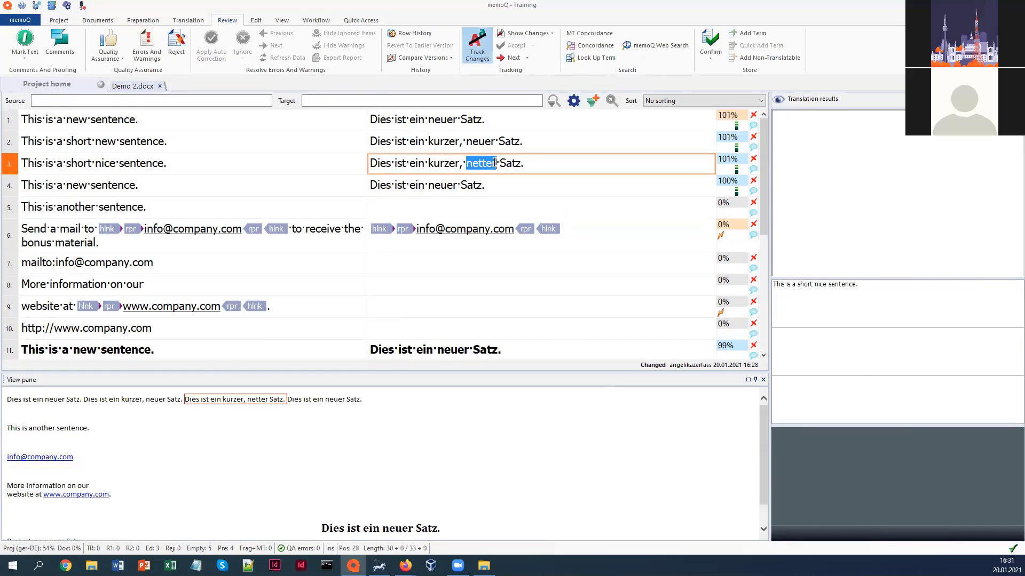
key(Delete)
text(schöner)
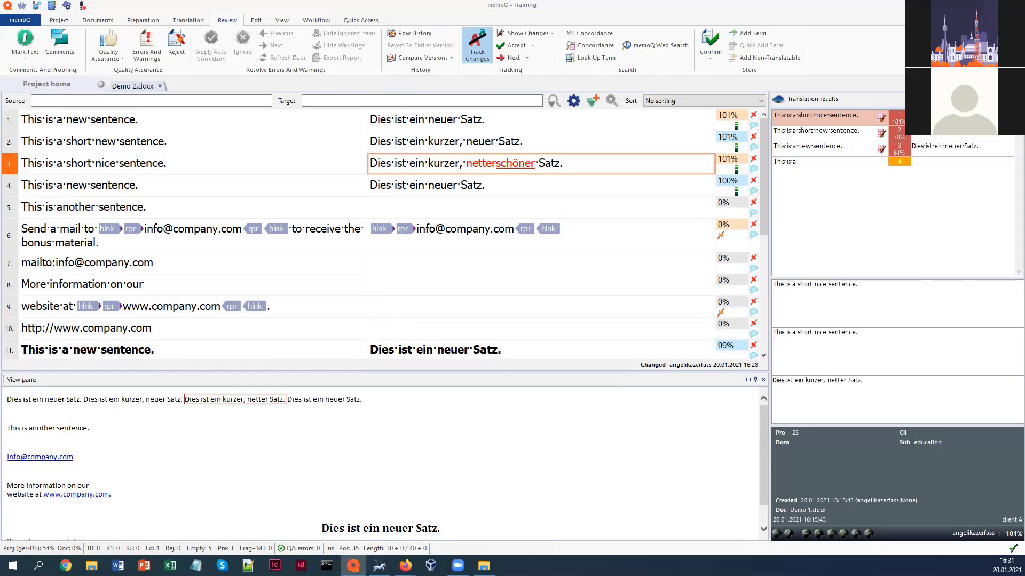
key(ctrl+Return)
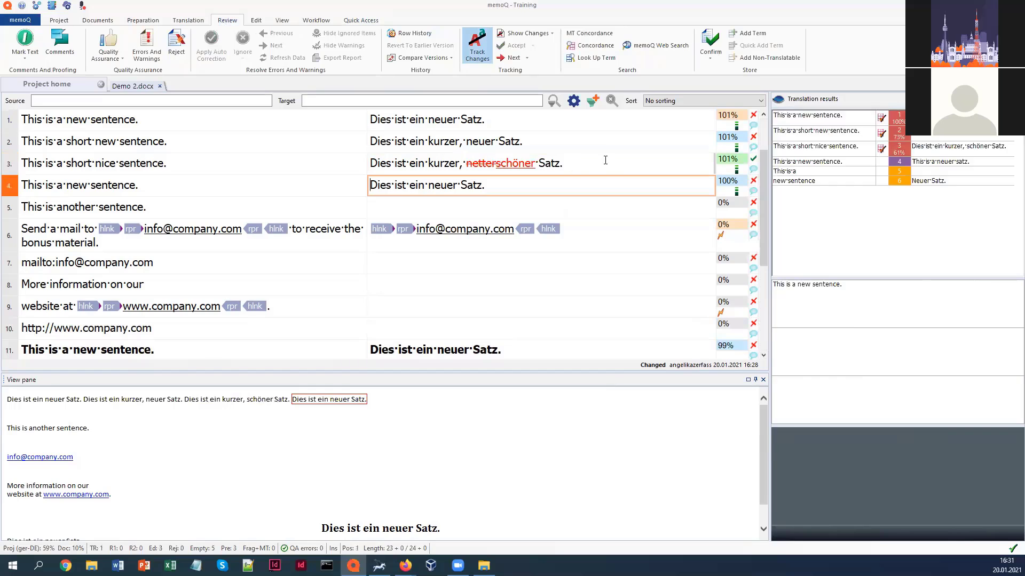
- Review segment 3's updated TM match, and confirm segments 1 and 2 as translator
click(605, 160)
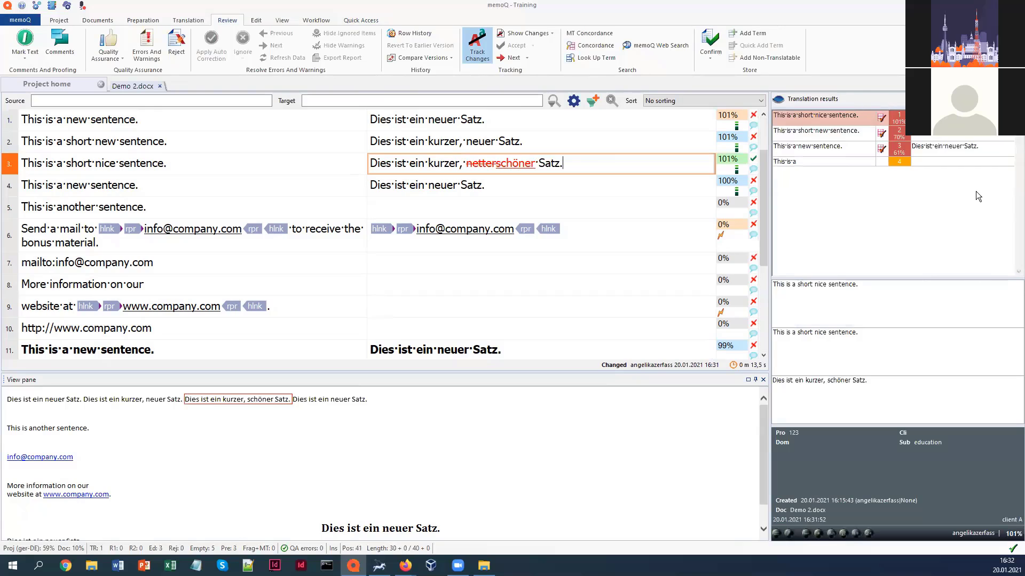
click(548, 121)
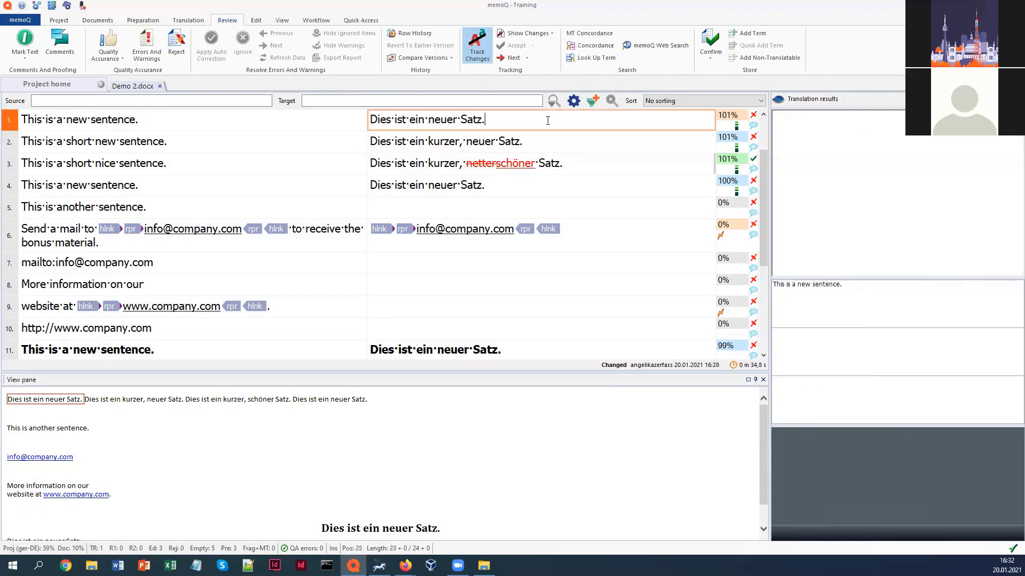
key(ctrl+Return)
key(ctrl+Return)
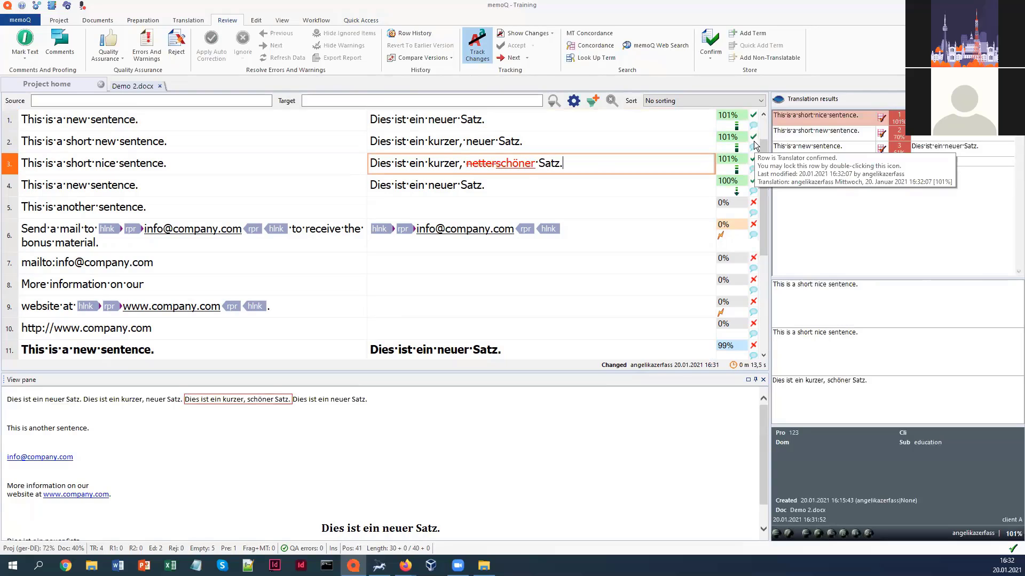
- Switch the confirmation role to Reviewer 1 and confirm segment 1 in that role
click(352, 20)
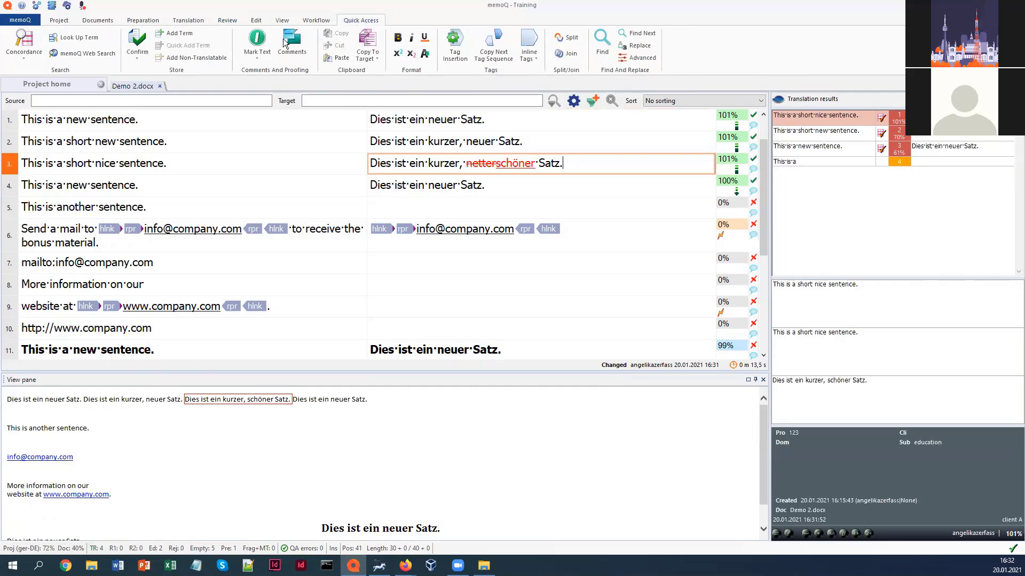
click(131, 58)
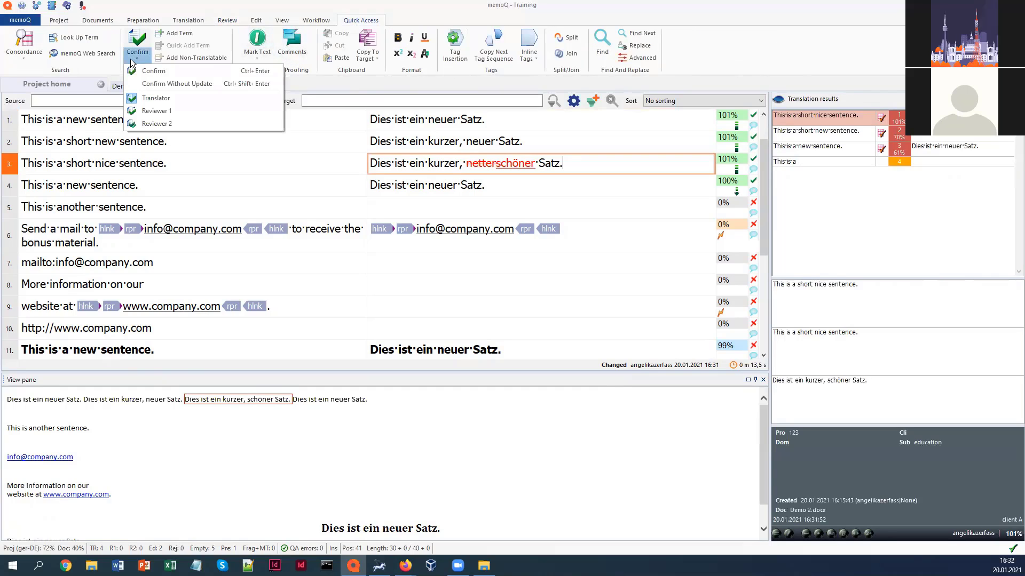
click(132, 112)
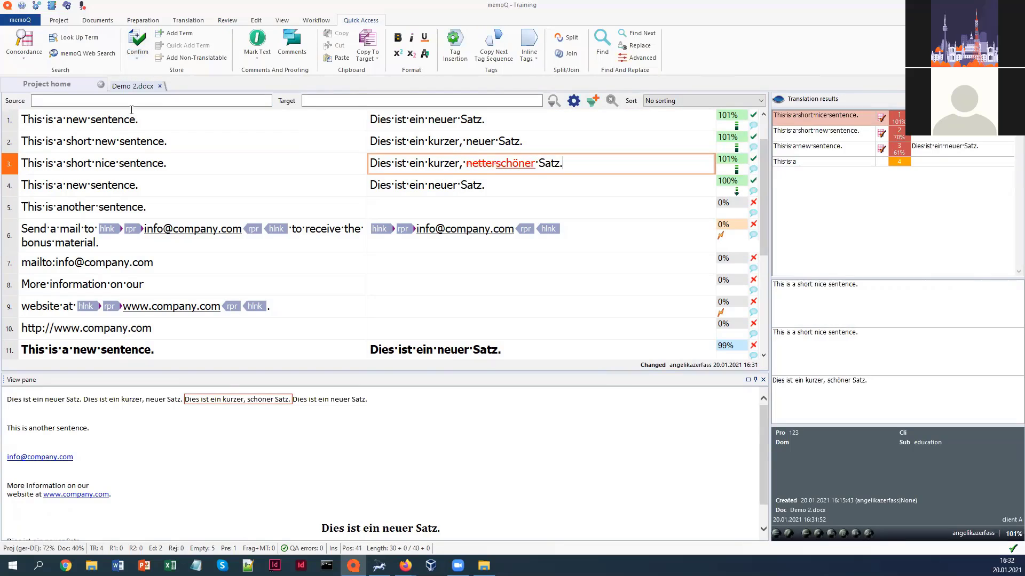
click(589, 120)
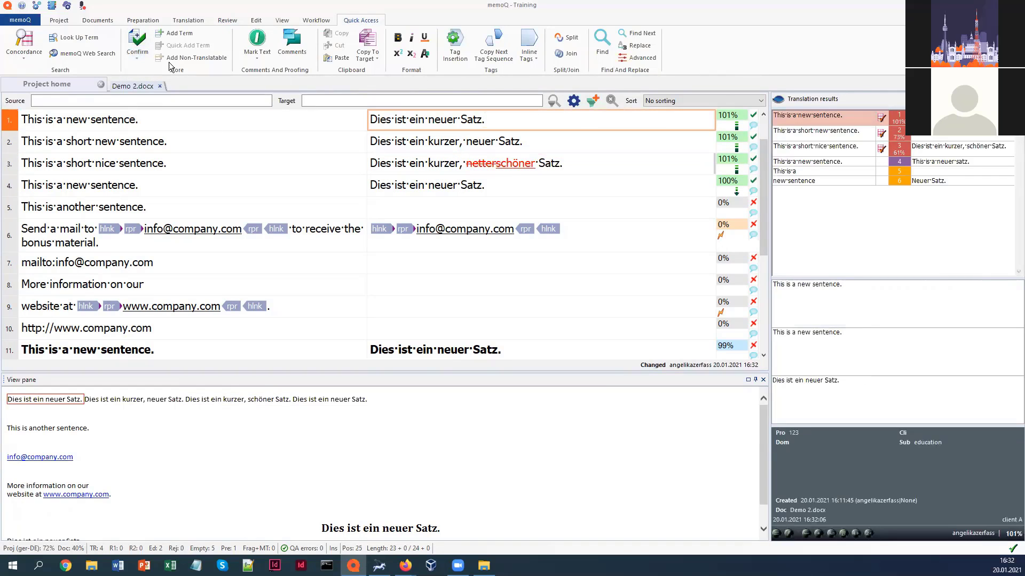
click(138, 47)
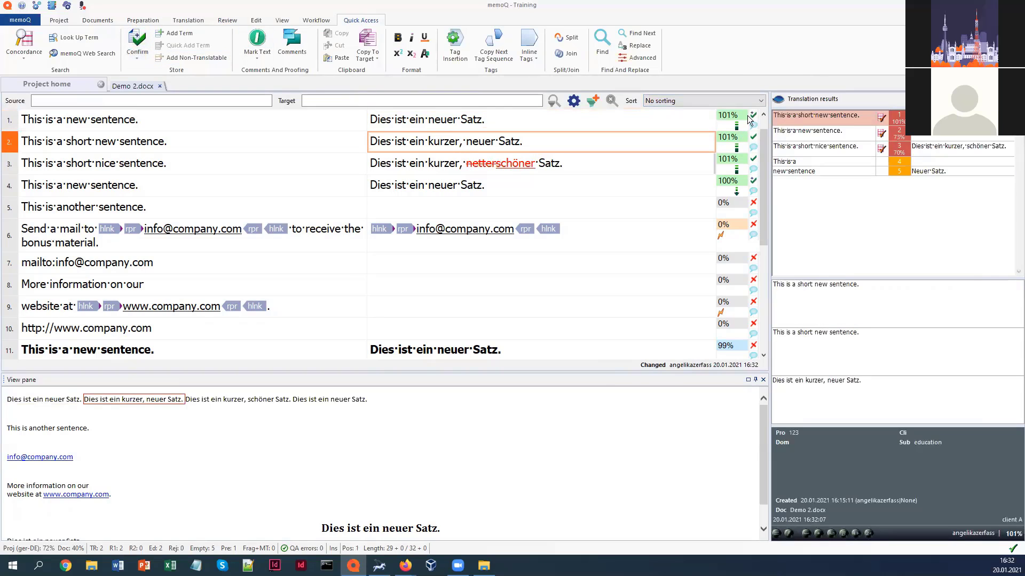
- Switch the confirmation role to Reviewer 2 and confirm segment 1 again in that role
click(521, 119)
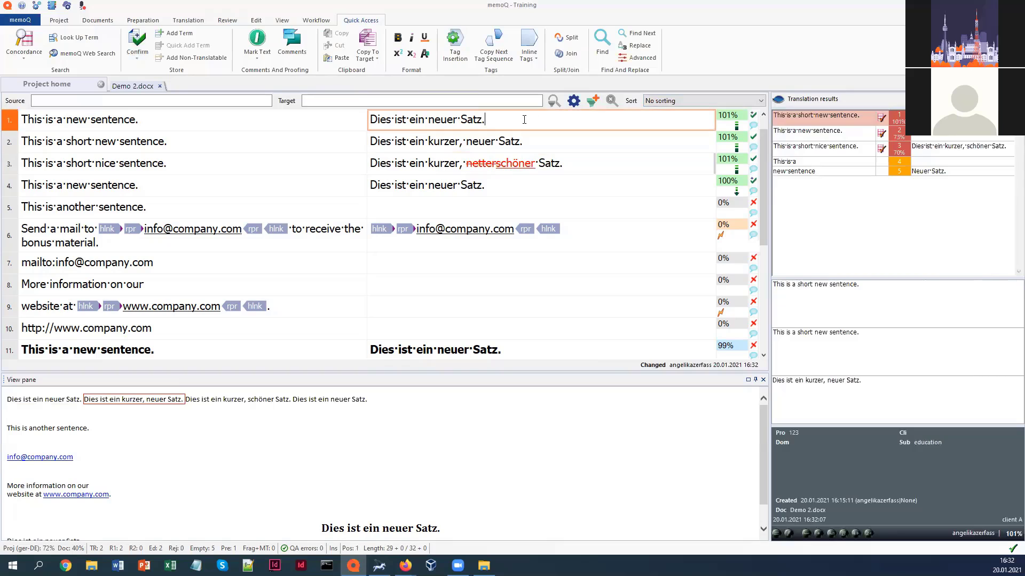
click(137, 59)
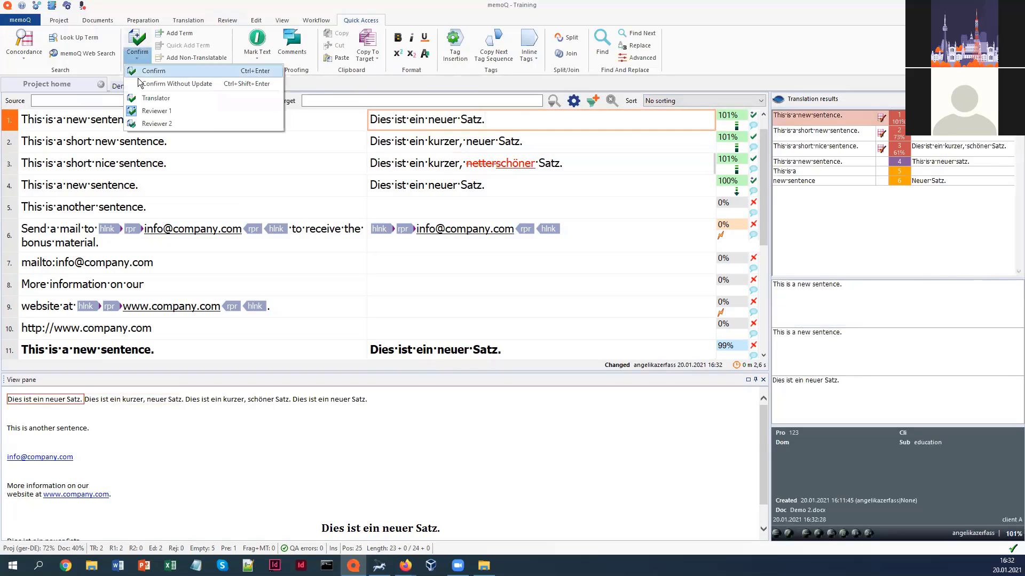
click(145, 124)
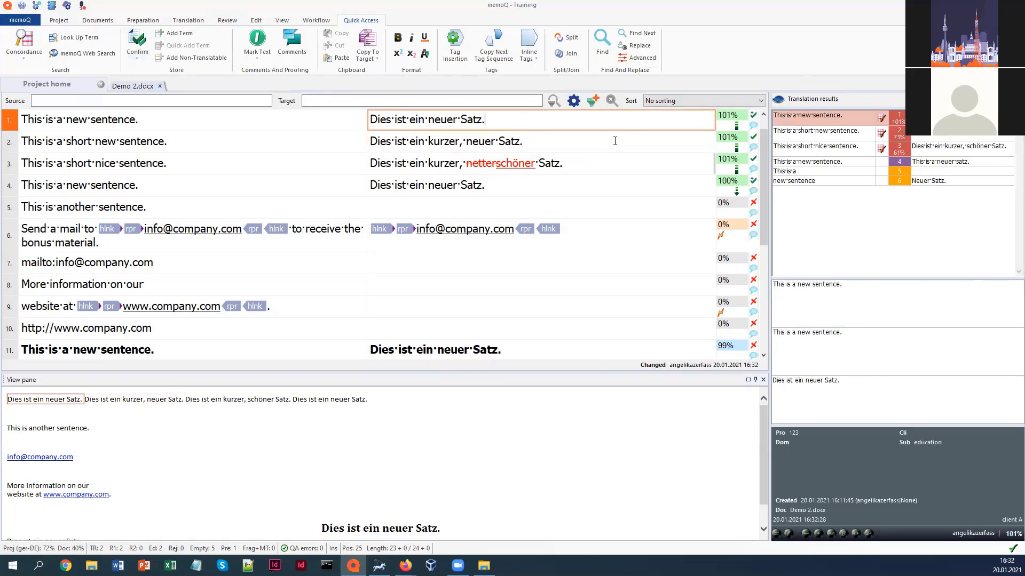
key(ctrl+Return)
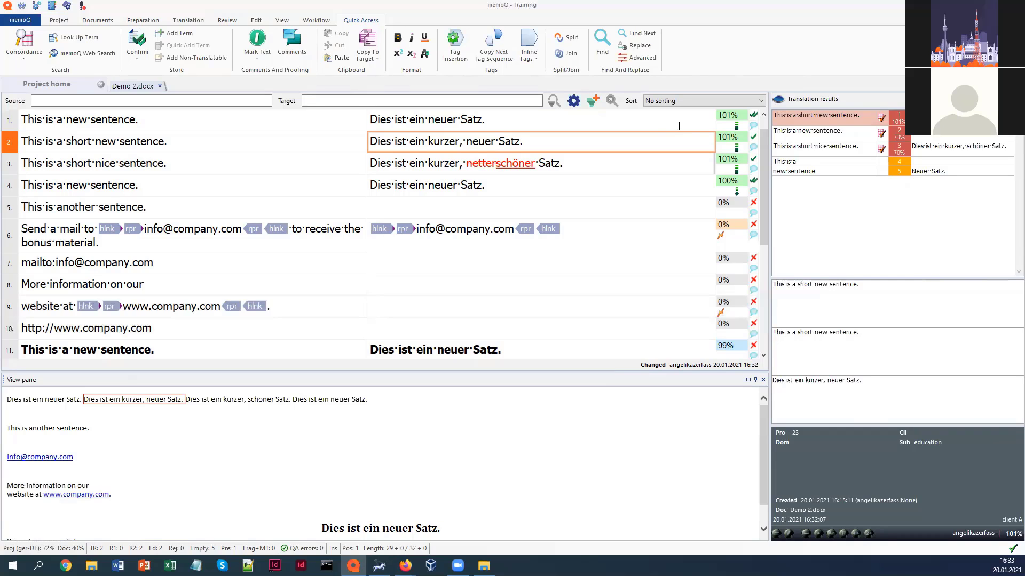
click(140, 56)
click(145, 72)
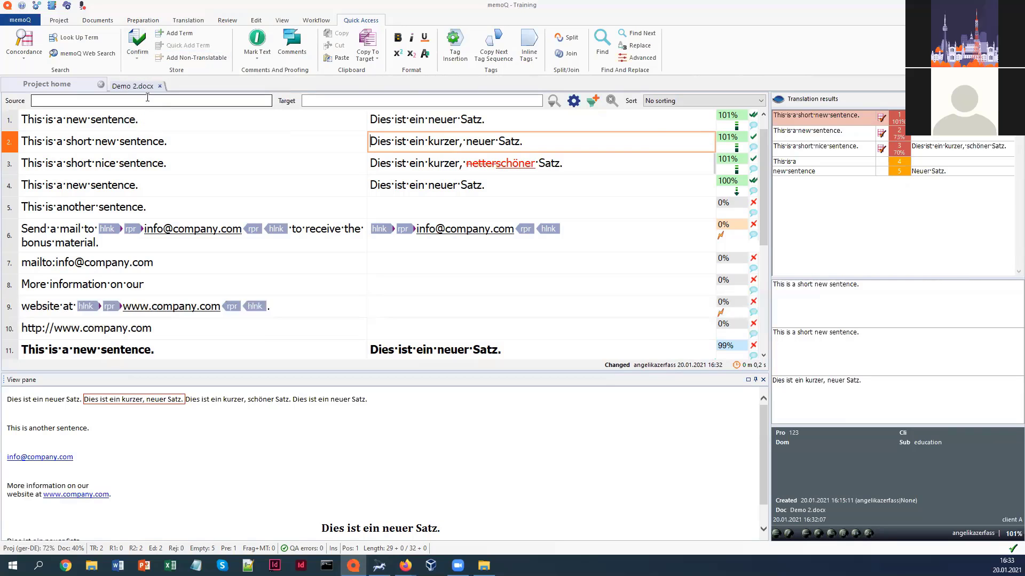
click(501, 117)
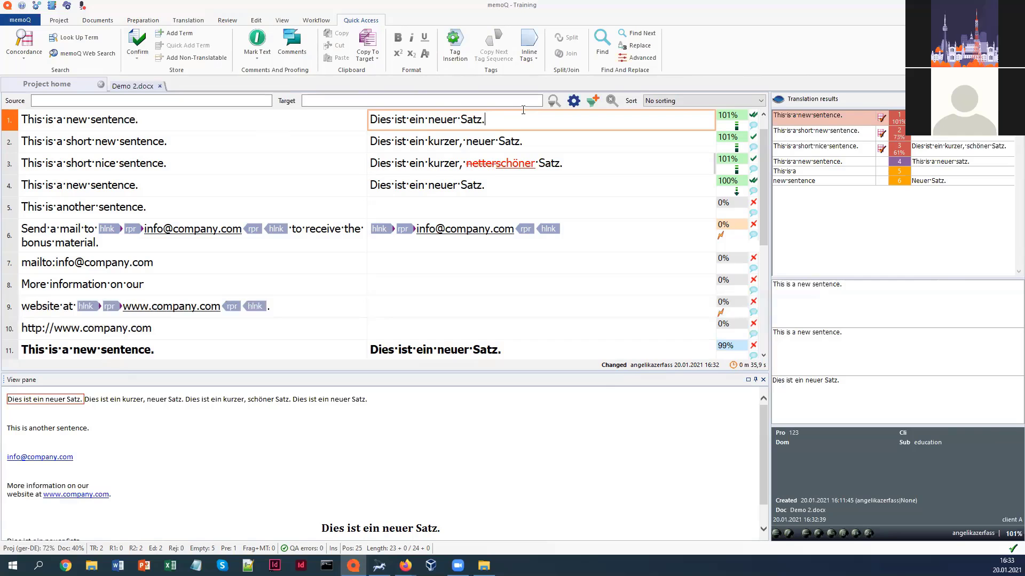
- Add the term pair "sentence" / "Satz" from segment 2 to the client A term base
double_click(142, 141)
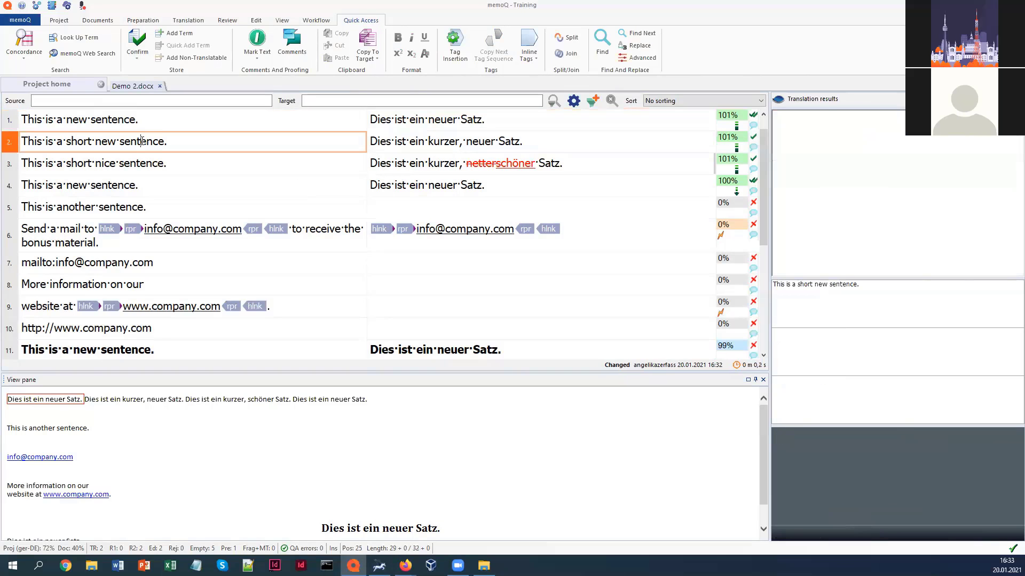
double_click(507, 141)
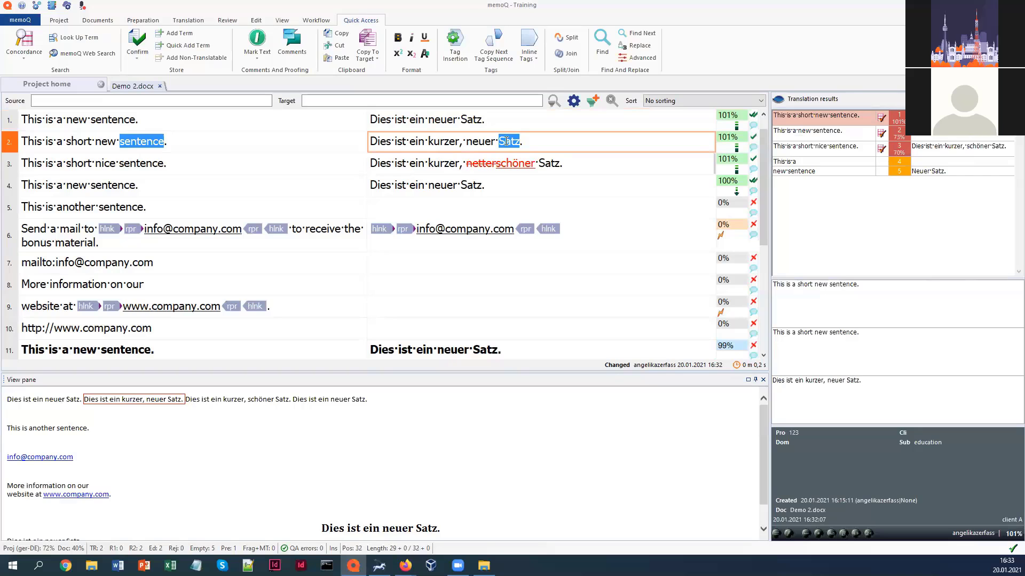
click(182, 36)
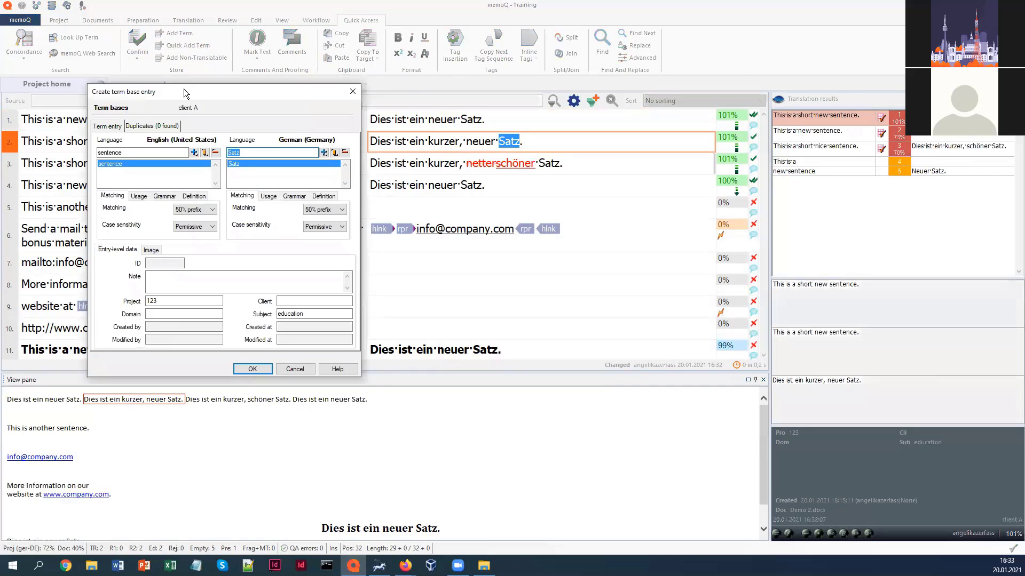
click(253, 369)
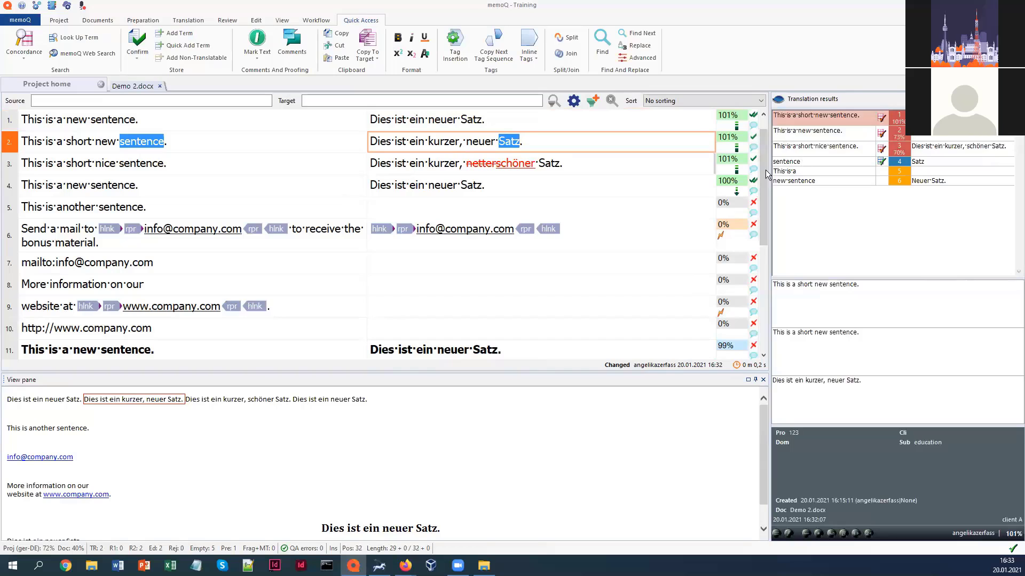
- Edit the "sentence" term base entry, adding "Segment" as a German term and marking it as forbidden
click(945, 159)
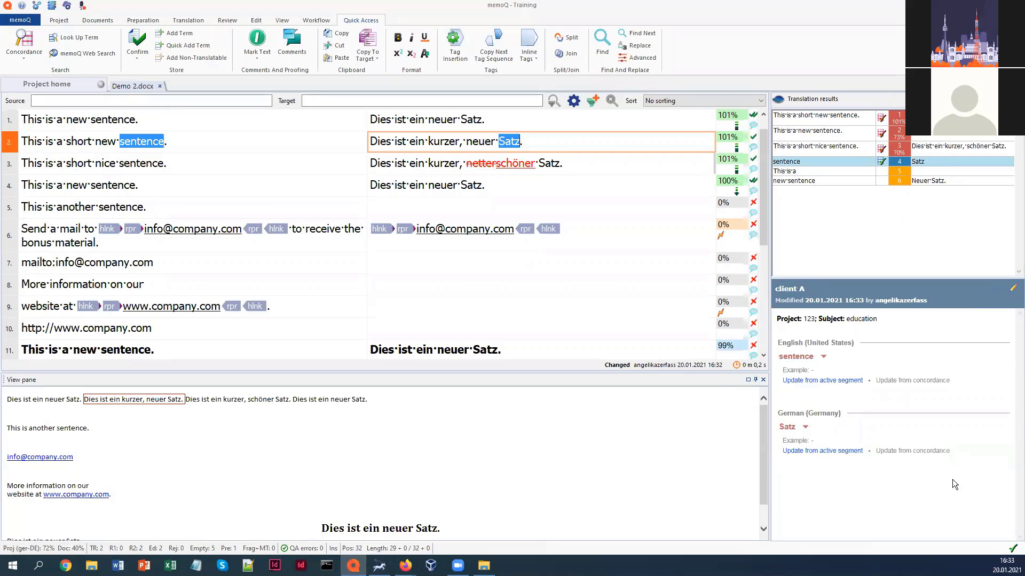
click(1013, 291)
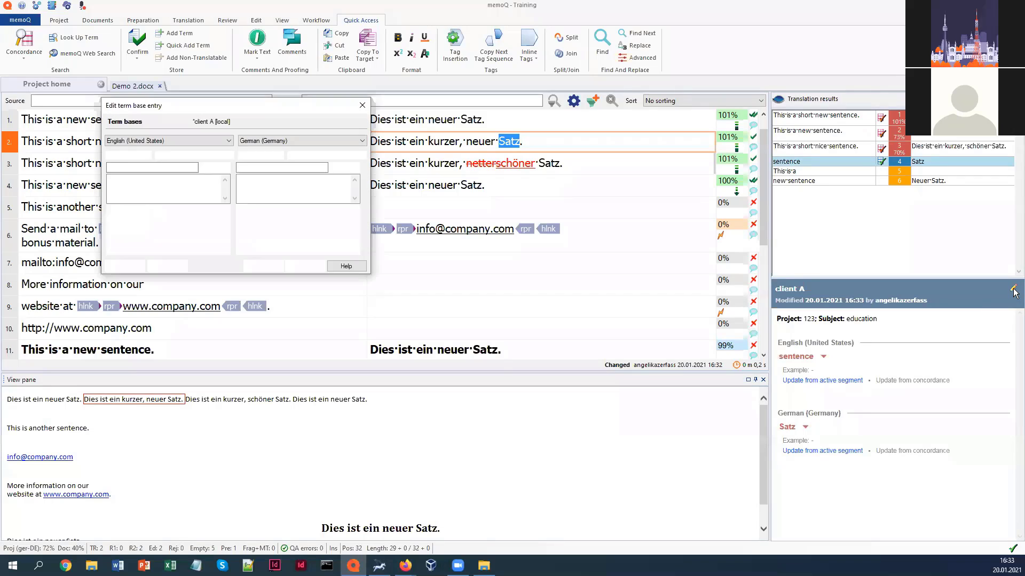
double_click(273, 170)
text(Segmen)
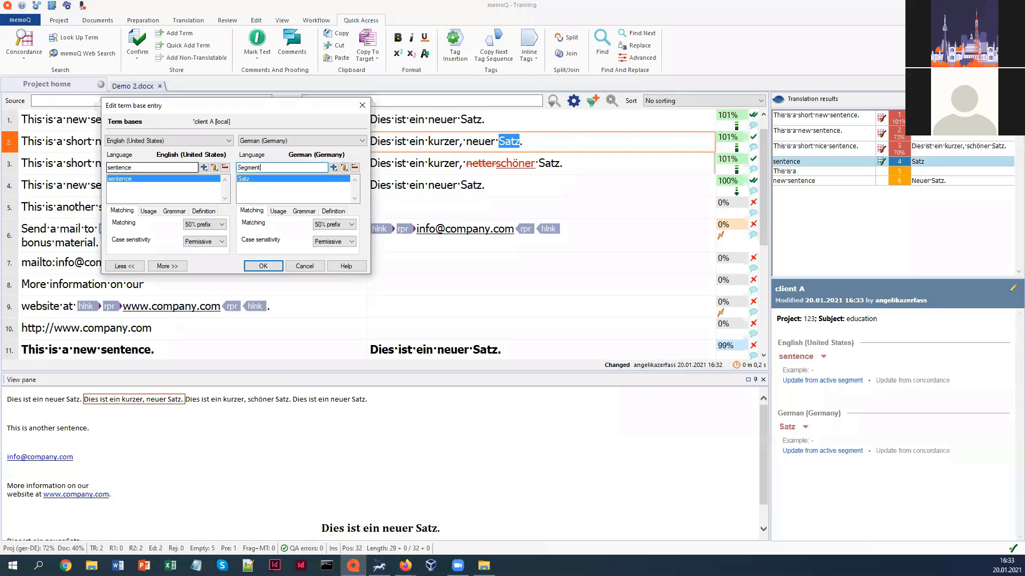
text(t)
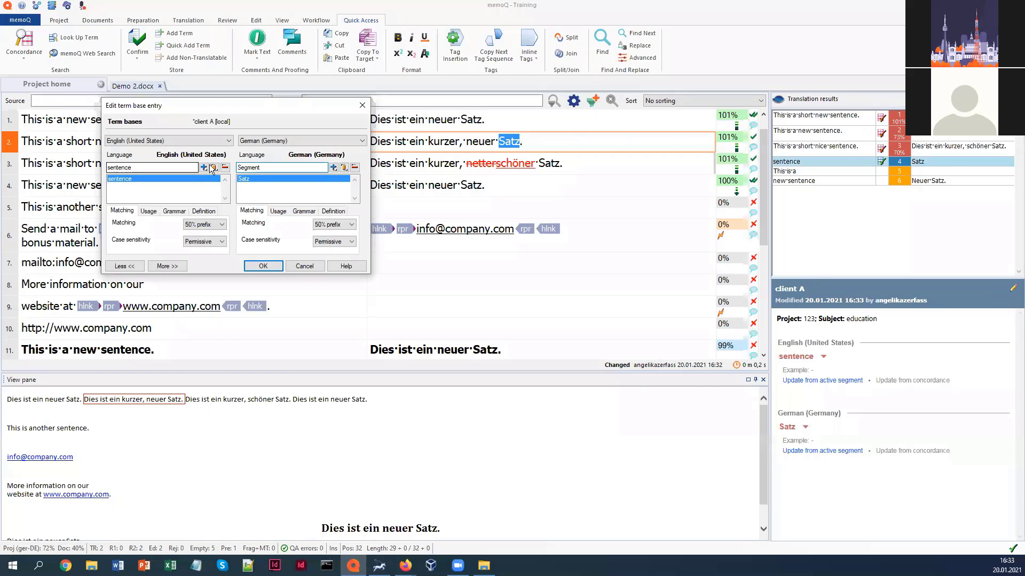
click(333, 167)
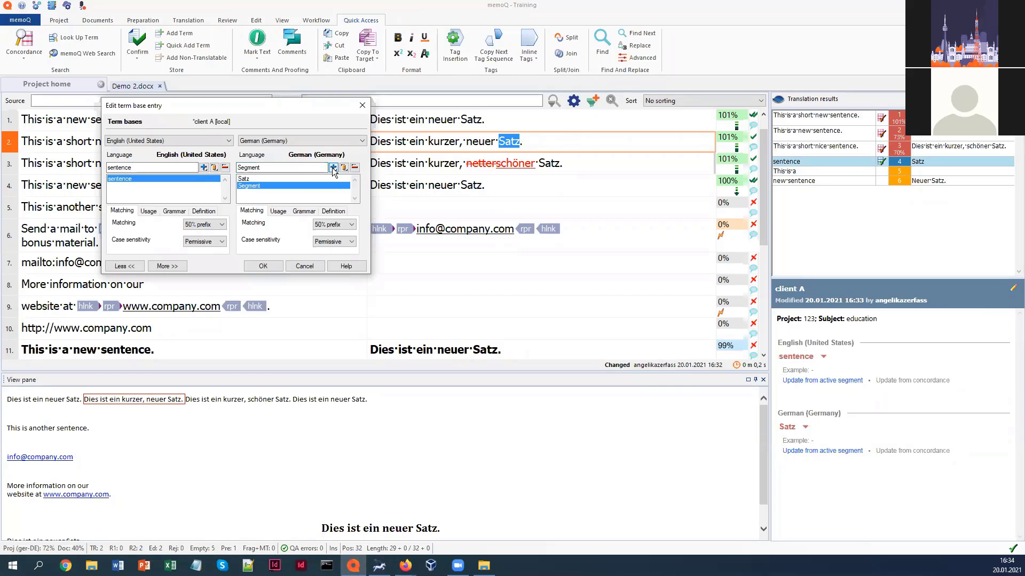
click(281, 211)
click(244, 225)
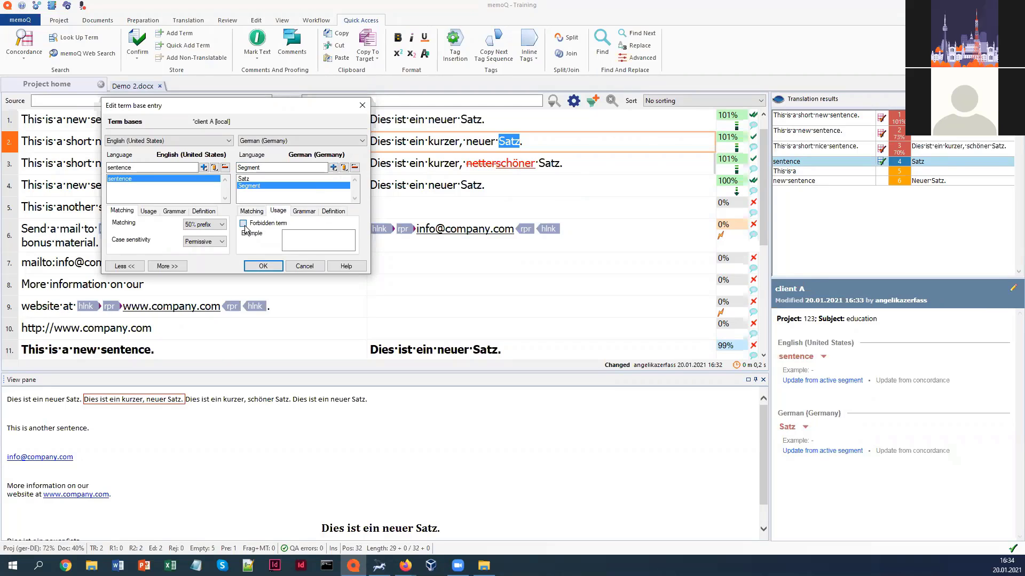
click(261, 266)
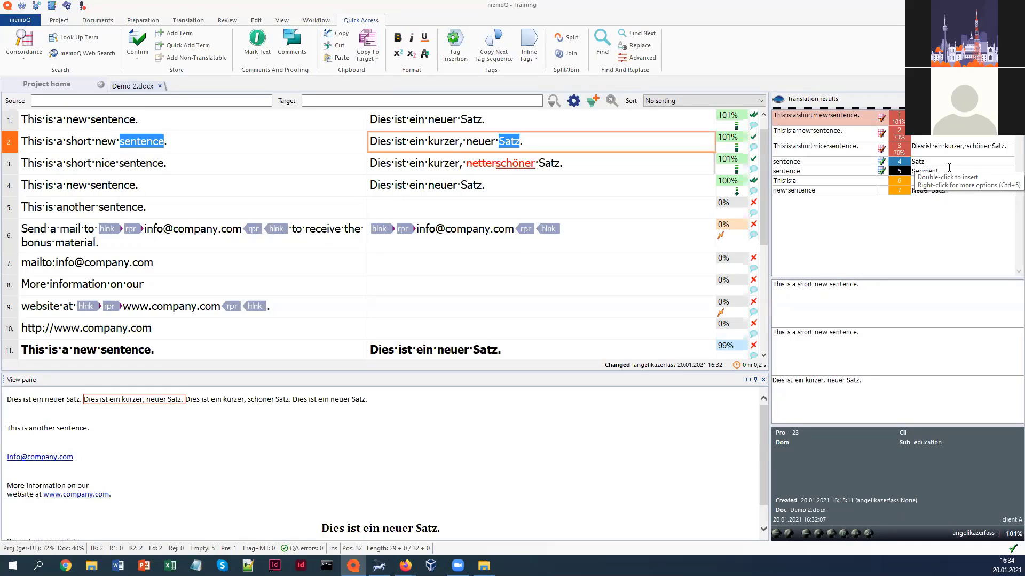
- Add the comment "comment 1" to segment 5, applying to the target with severity level Other
click(650, 186)
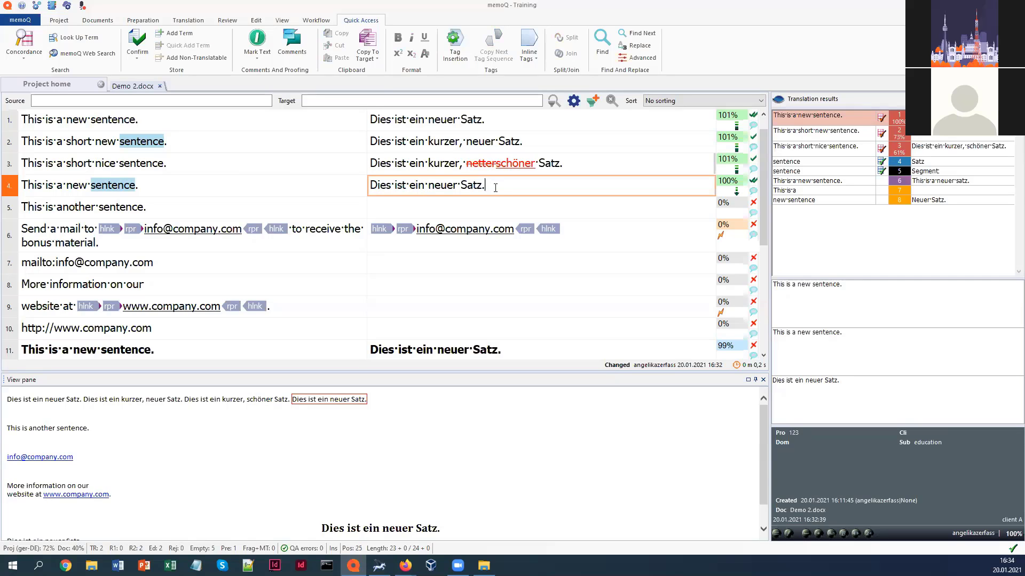
double_click(753, 213)
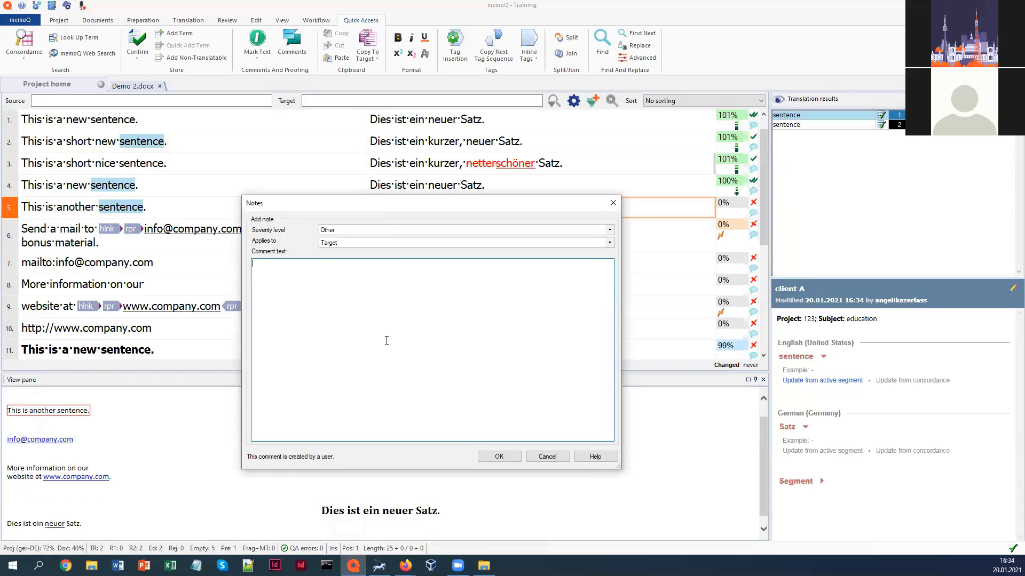
text(comment 1)
click(499, 458)
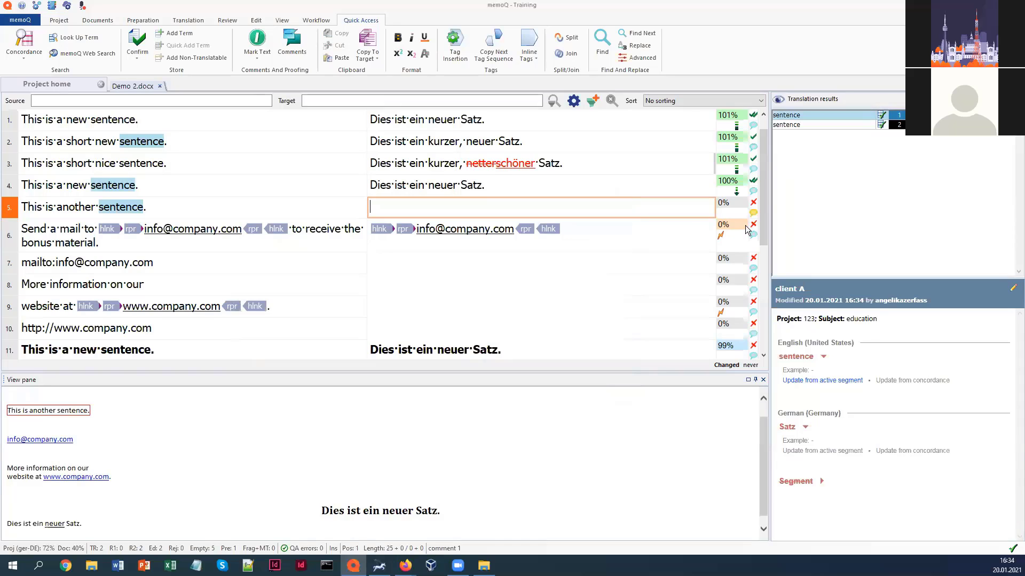
- Review segment 5's comment in the notes, and show the active comments in the view pane
mouse_move(754, 218)
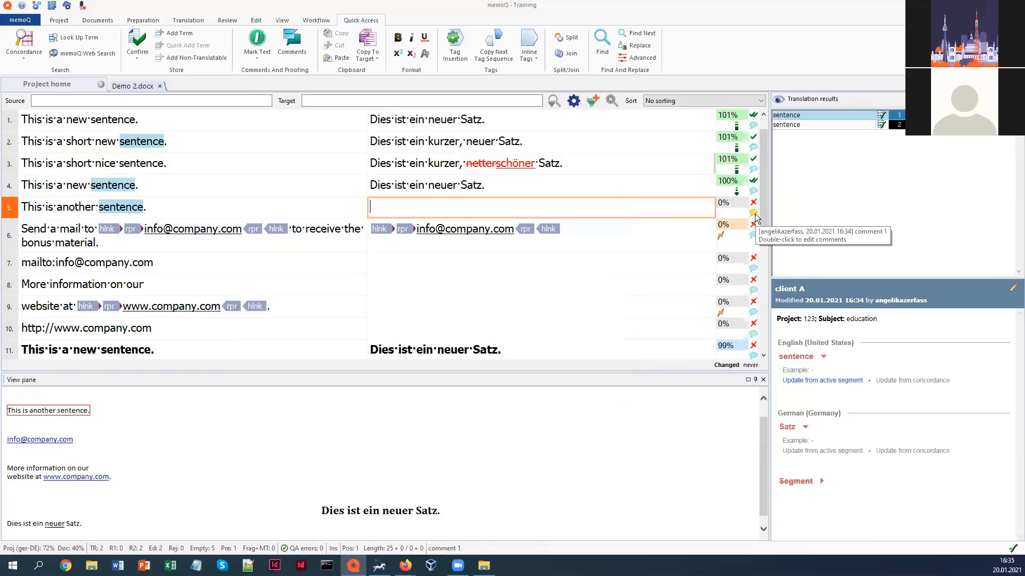
double_click(754, 214)
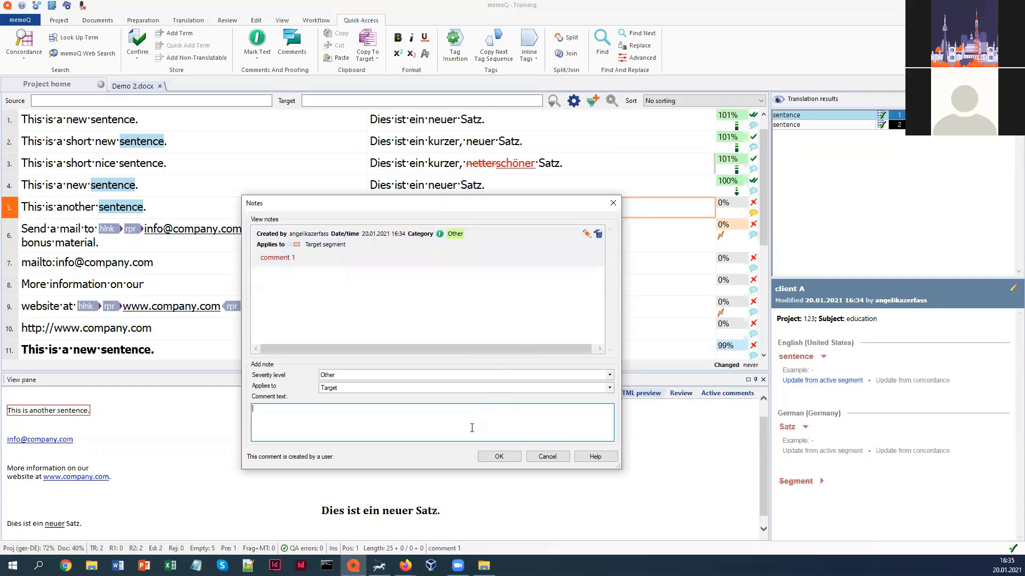
click(491, 456)
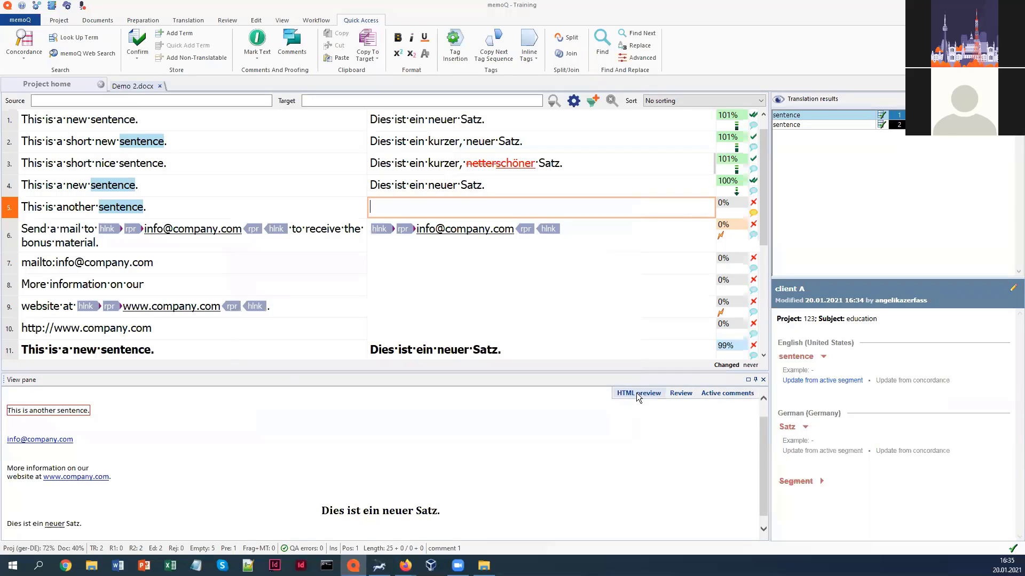
click(737, 394)
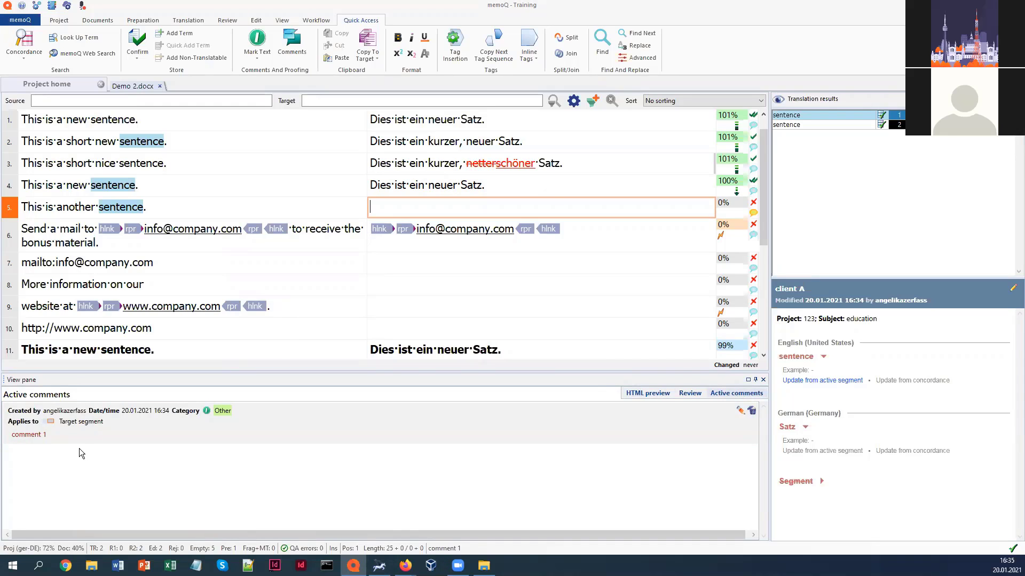
- Close Demo 2.docx and create a local LiveDocs corpus named "Training Corpus" for the project
click(159, 86)
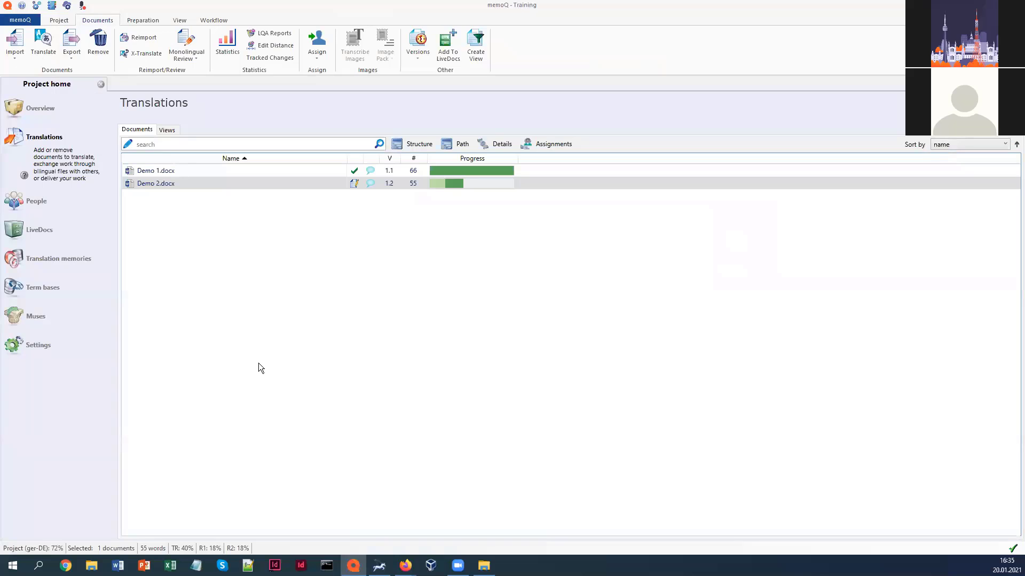
click(43, 229)
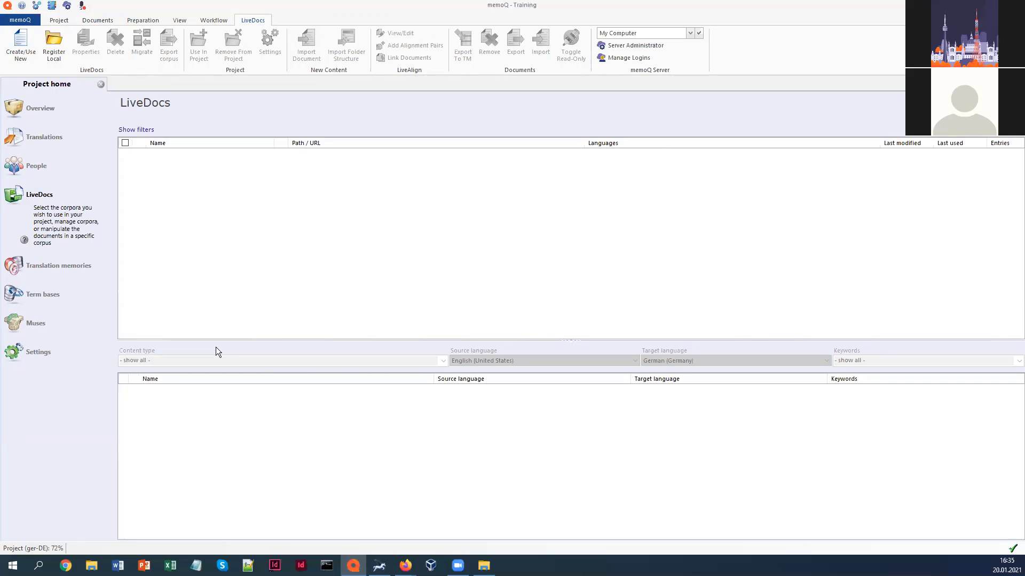
click(21, 54)
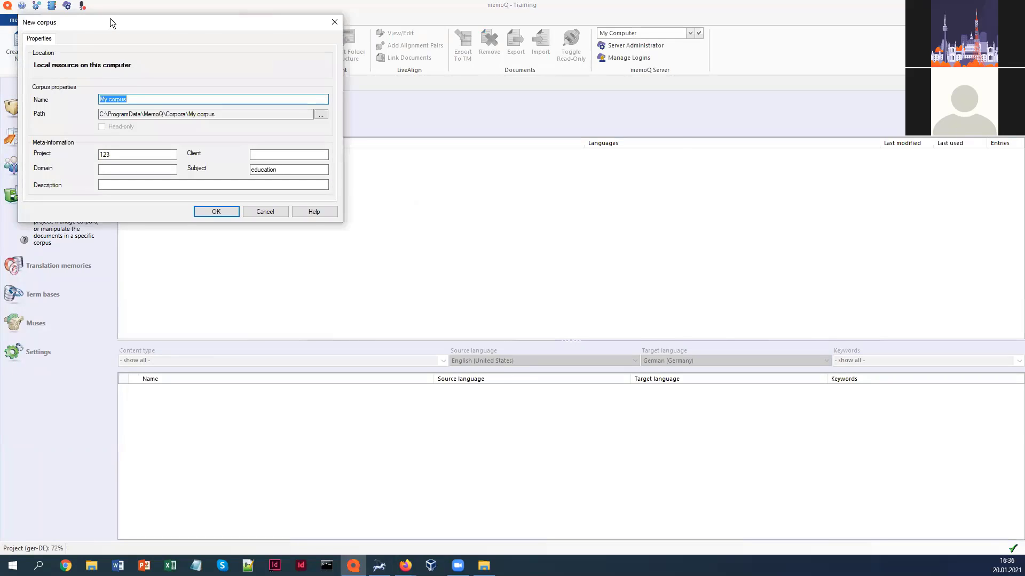
drag(110, 18, 444, 120)
text(Traini)
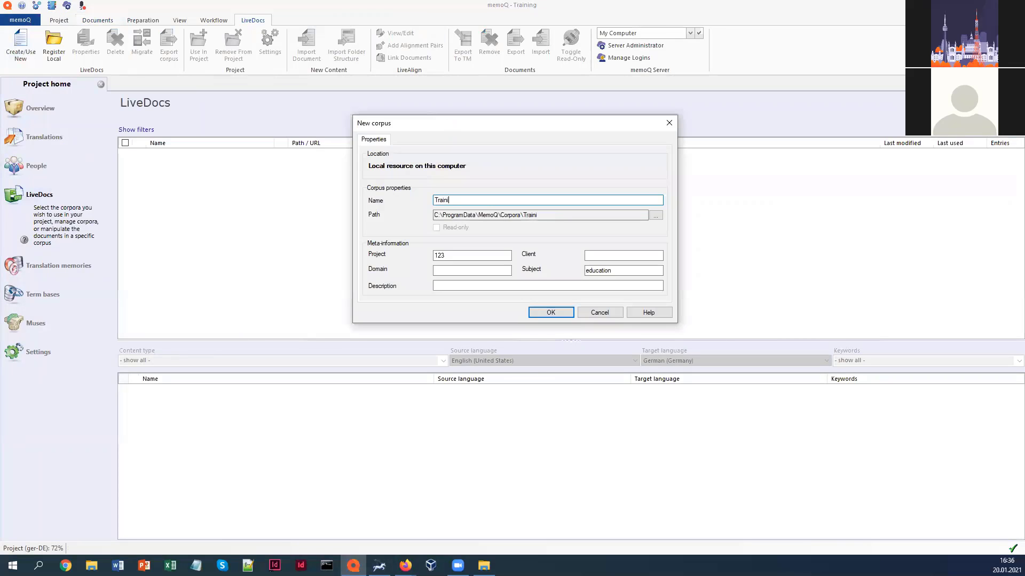
text(ng Corpus)
click(550, 313)
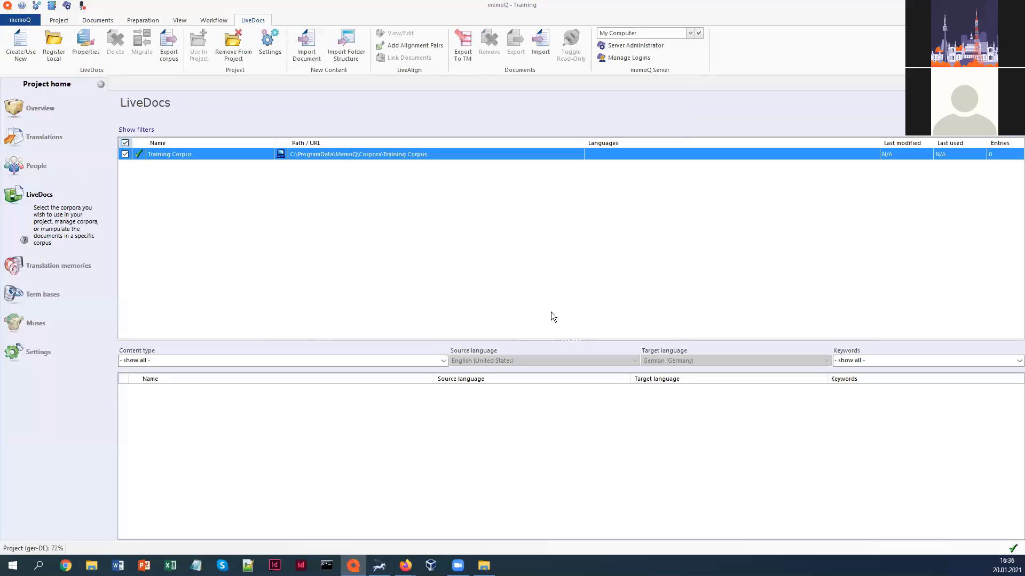
- Start adding alignment pairs to the corpus, with en_legoland.docx from the 02_alignment folder as the source document
click(414, 46)
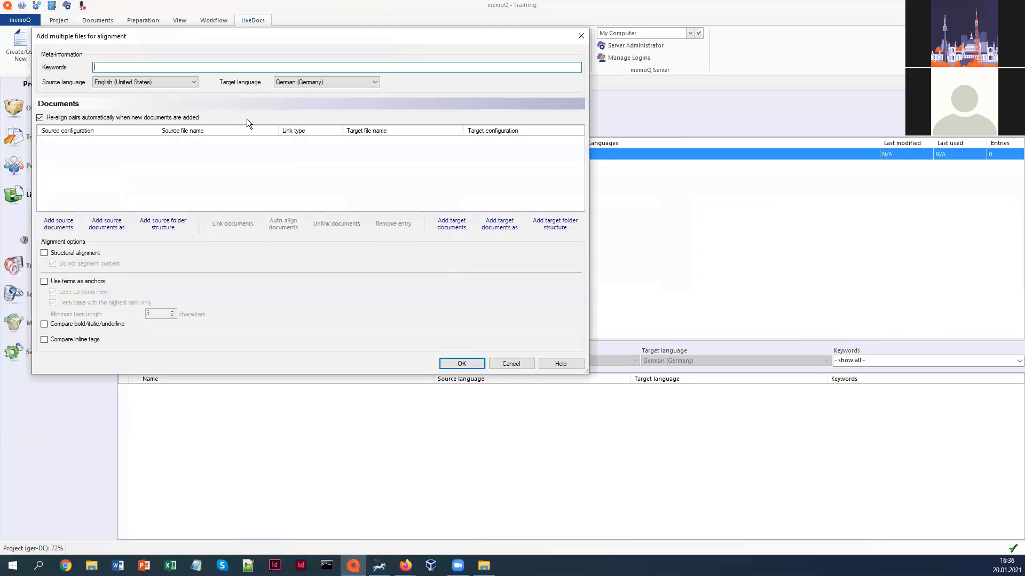
click(58, 227)
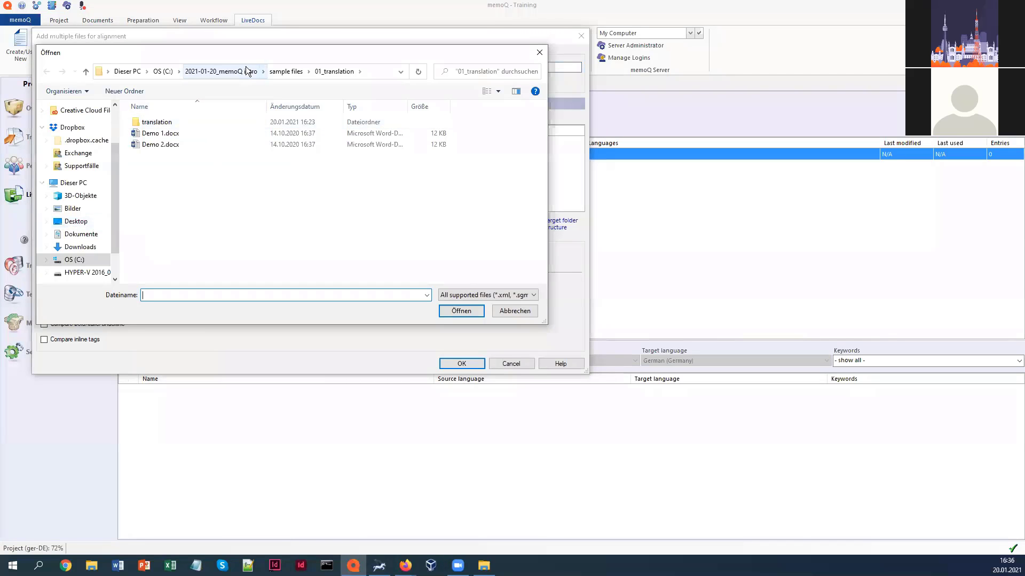
click(285, 71)
double_click(182, 133)
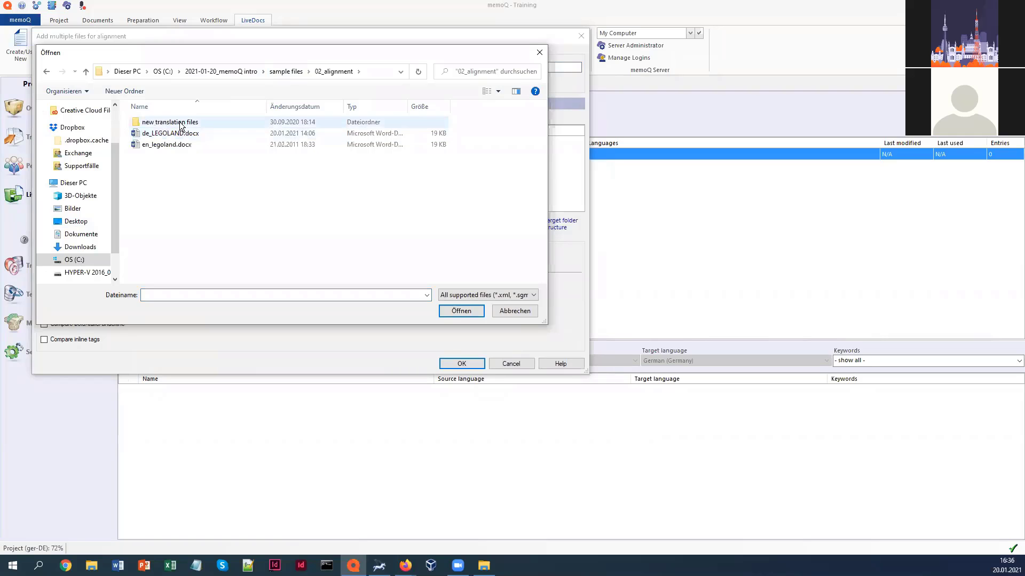
click(177, 145)
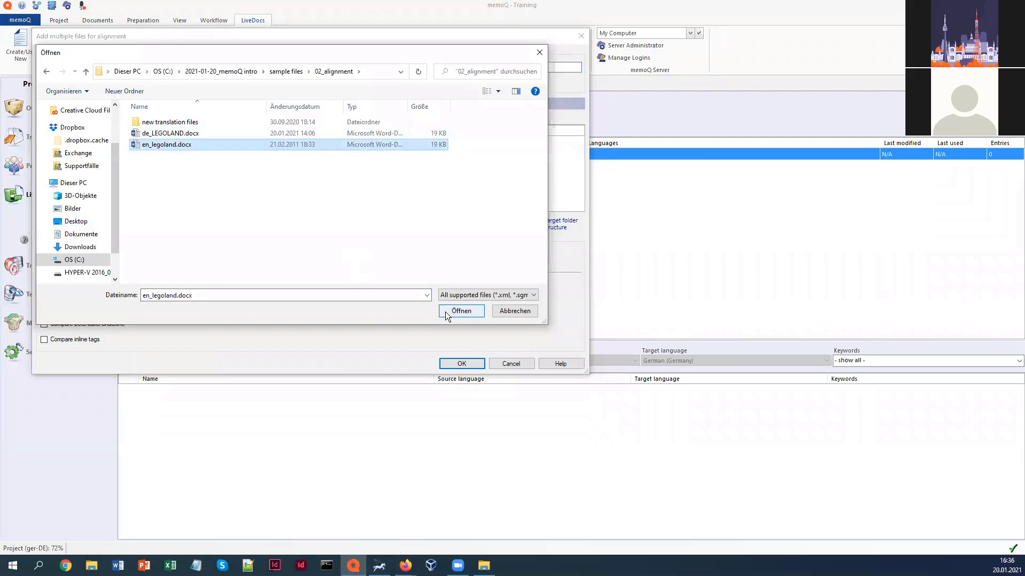
click(460, 311)
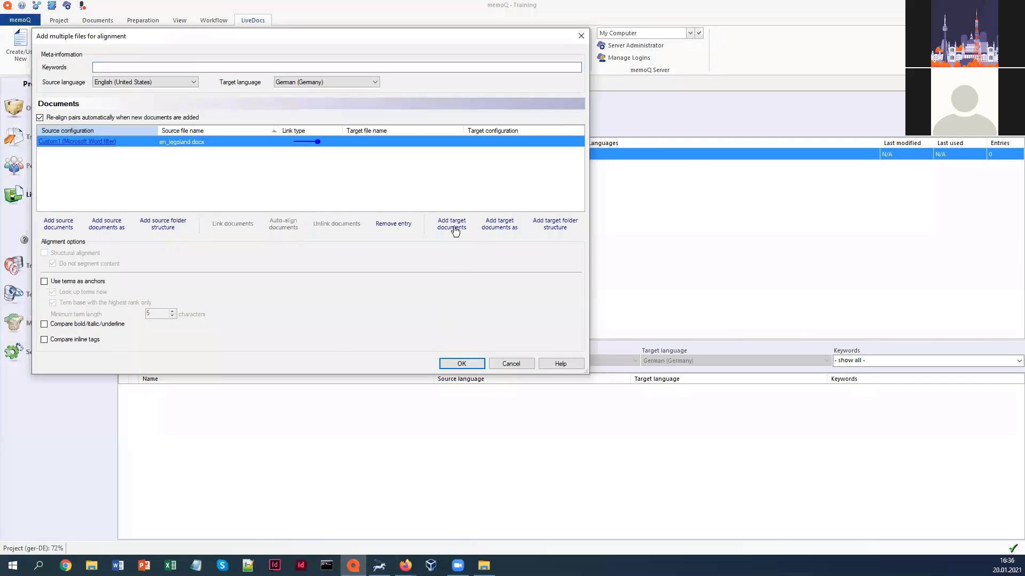
- Add de_LEGOLAND.docx as the target document and link it with en_legoland.docx as an alignment pair
click(455, 230)
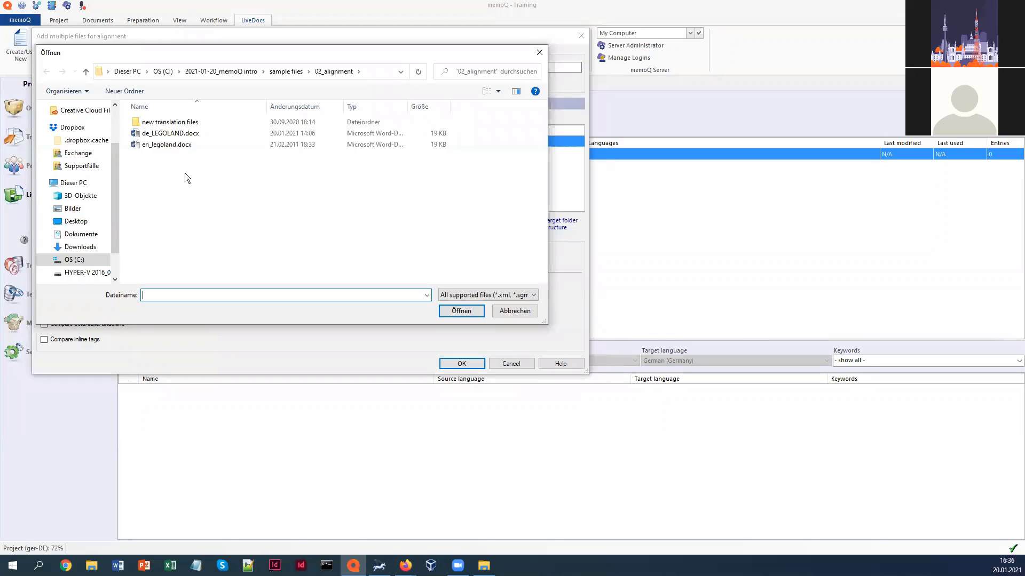
click(170, 133)
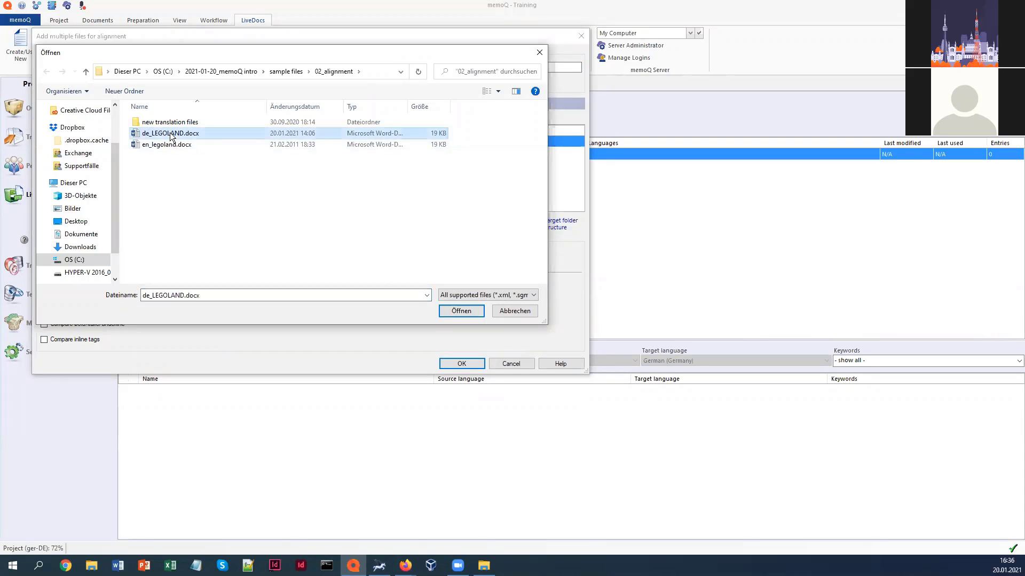
click(455, 310)
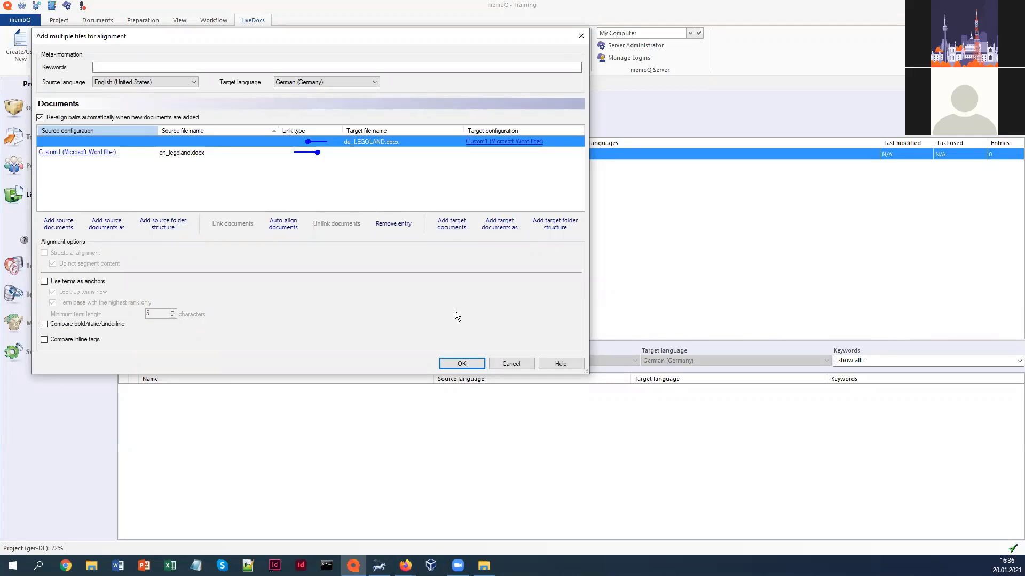
ctrl+click(317, 152)
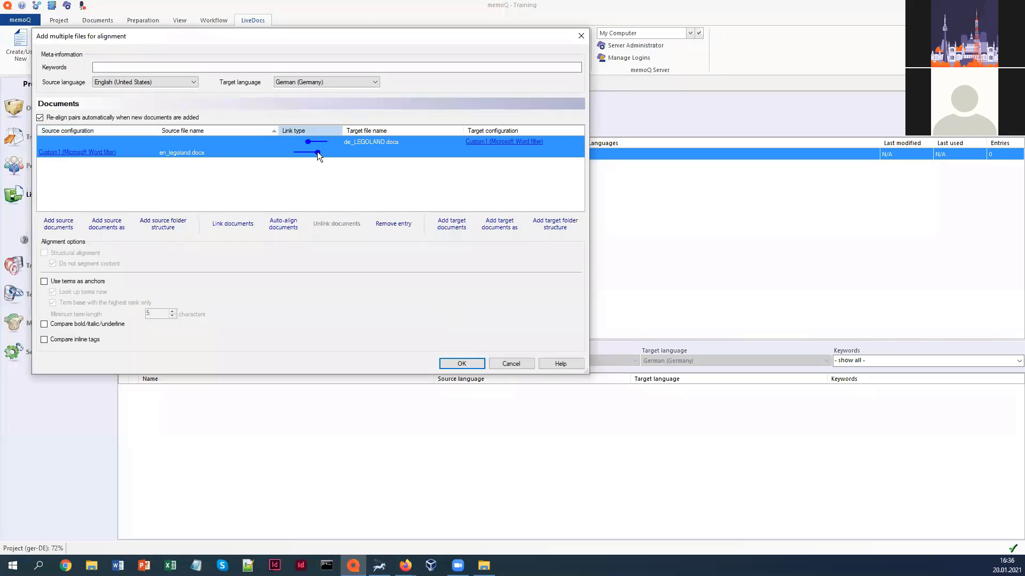
click(233, 226)
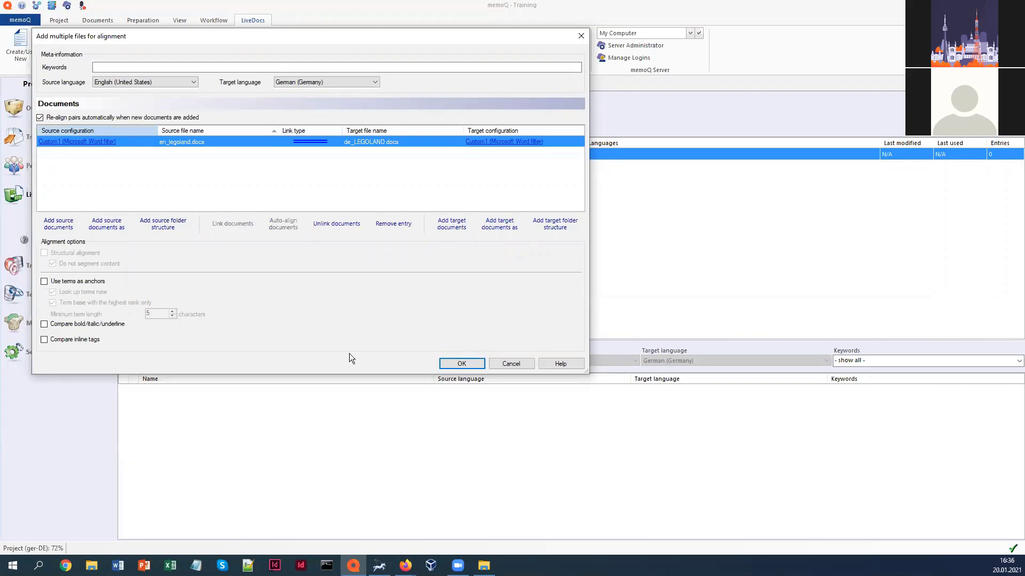
- Finish adding the linked LEGOLAND pair to Training Corpus and open it in the alignment editor
click(460, 364)
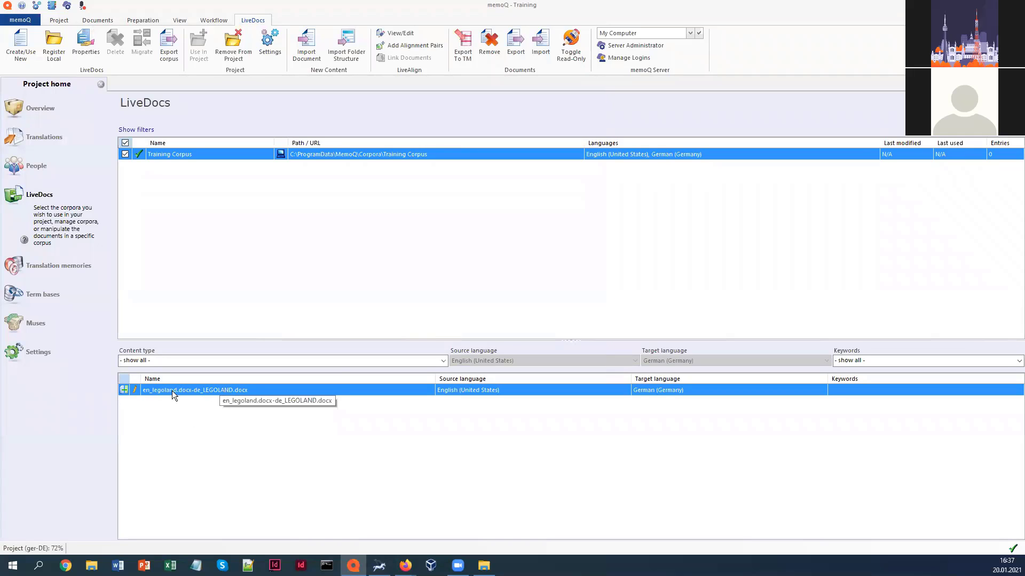
click(231, 389)
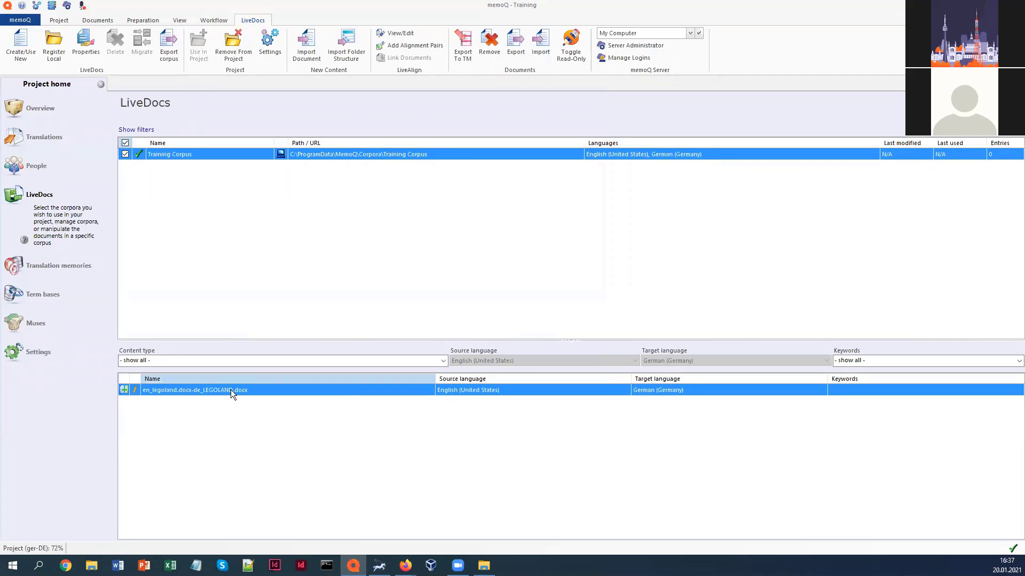
double_click(231, 390)
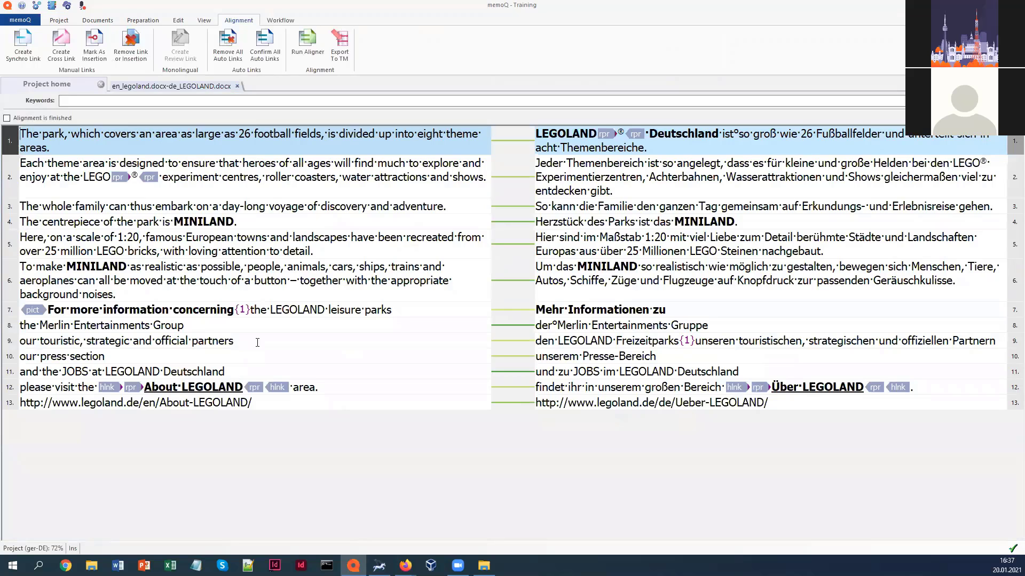
- Split the English segment before "the LEGOLAND leisure parks" and the German segment before "unseren touristischen, strategischen und offiziellen Partnern"
click(248, 309)
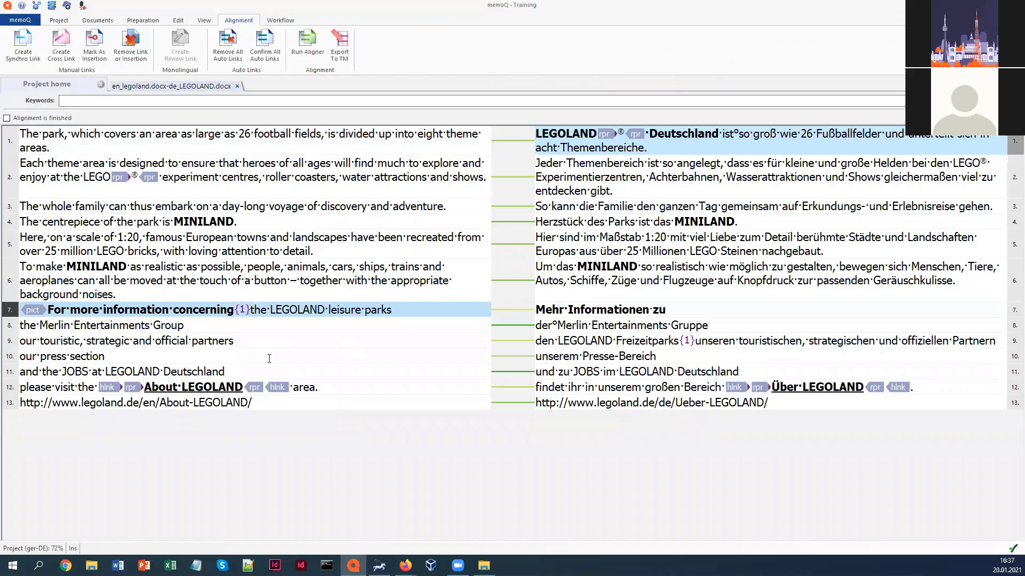
right_click(248, 309)
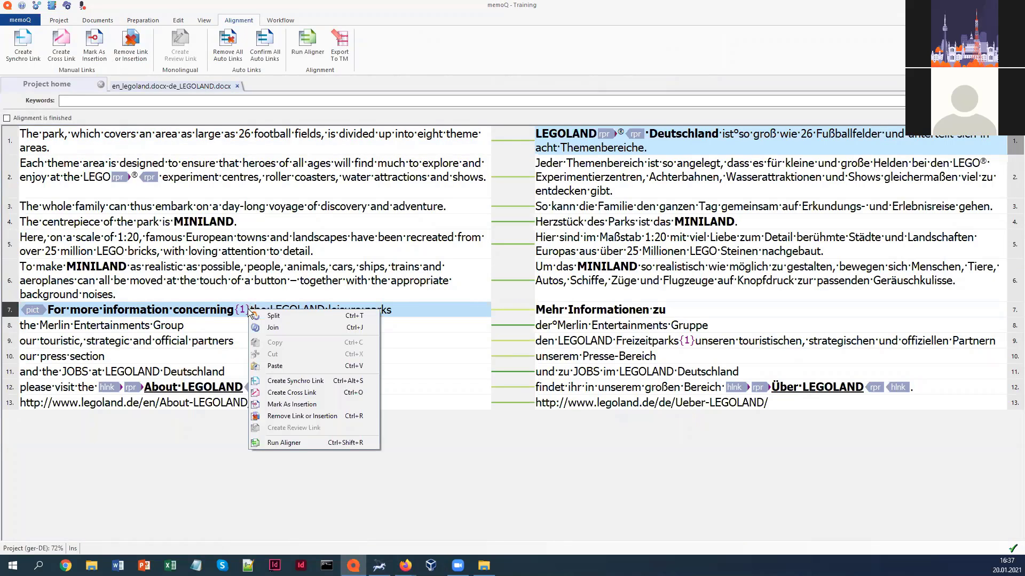
click(281, 314)
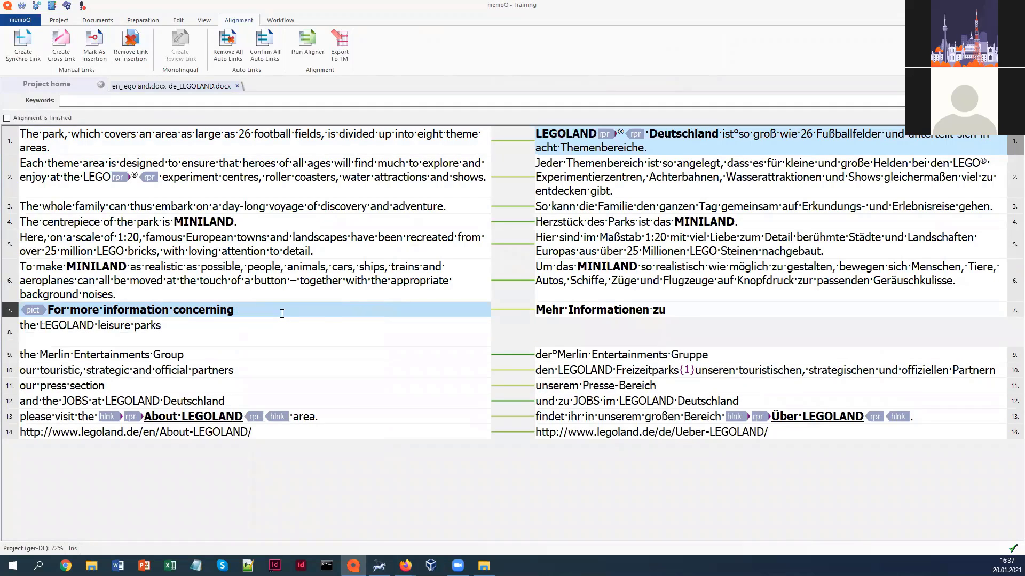
click(696, 370)
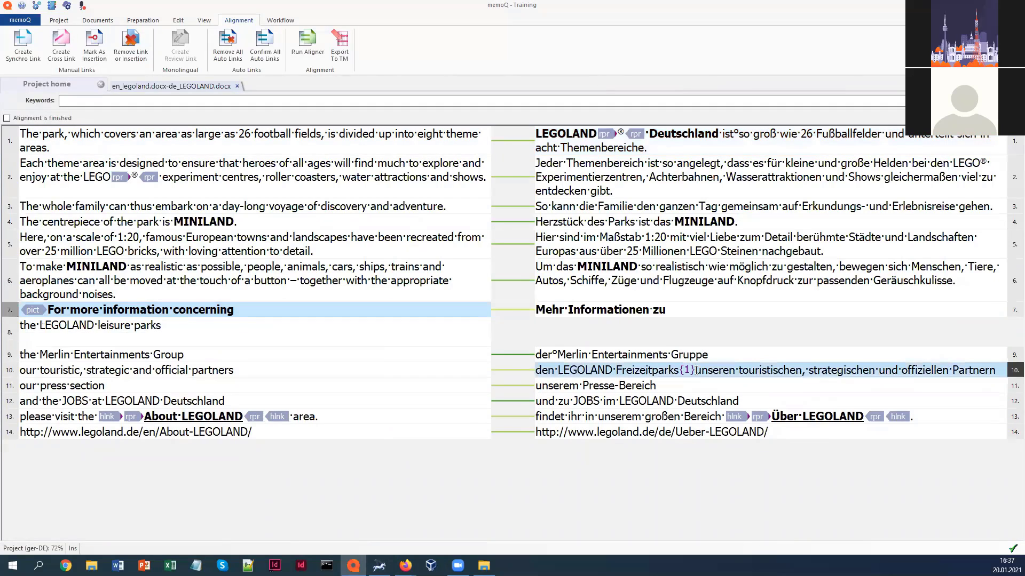
right_click(696, 370)
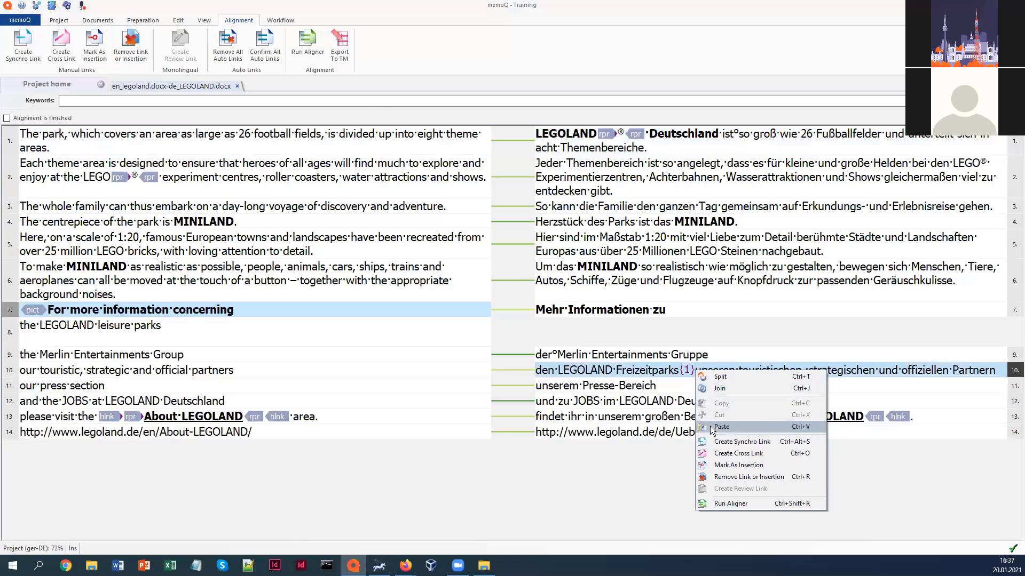
click(719, 377)
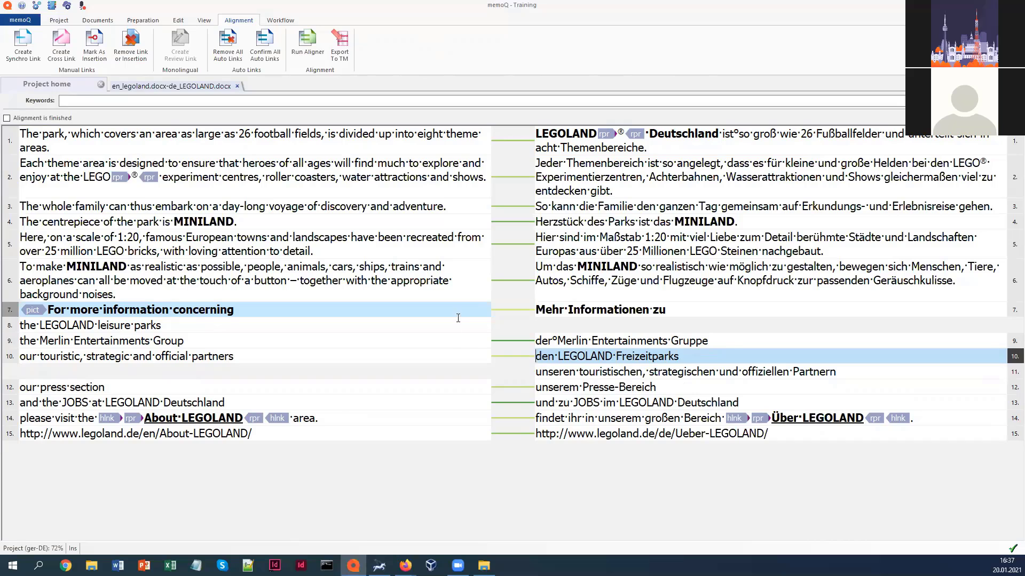
- Create a cross link between "the LEGOLAND leisure parks" and "den LEGOLAND Freizeitparks"
click(573, 310)
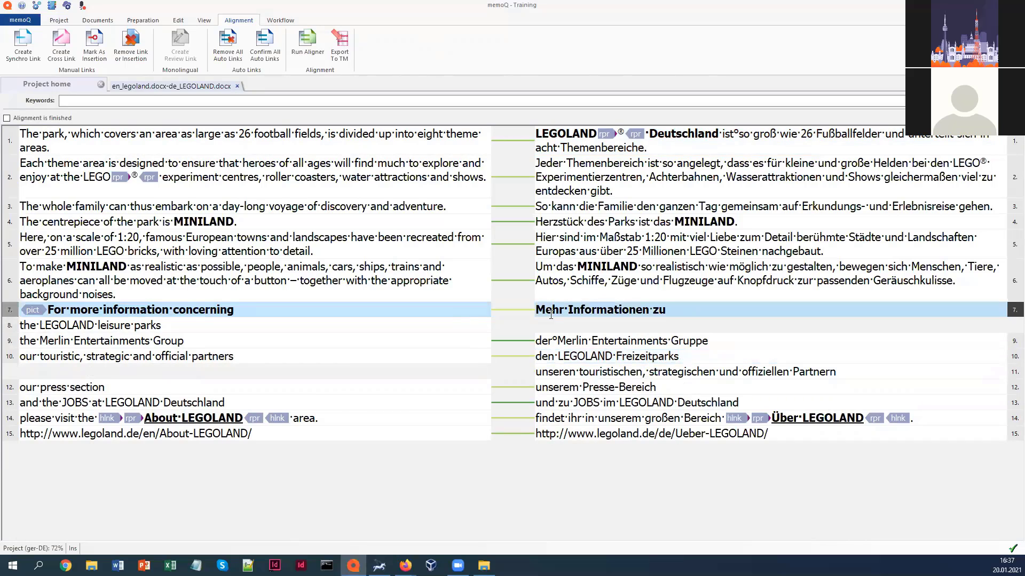
click(475, 326)
click(585, 357)
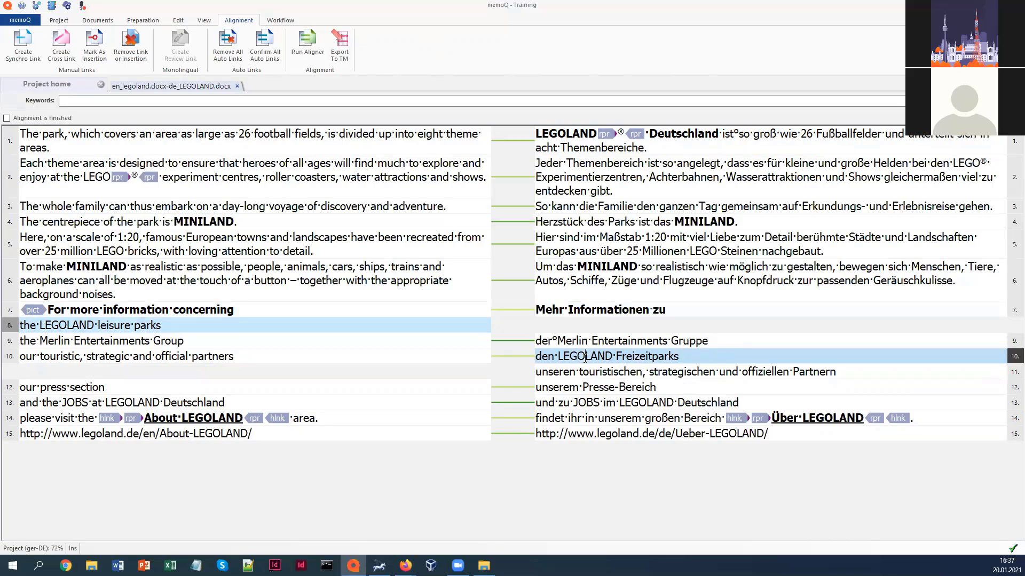
right_click(585, 357)
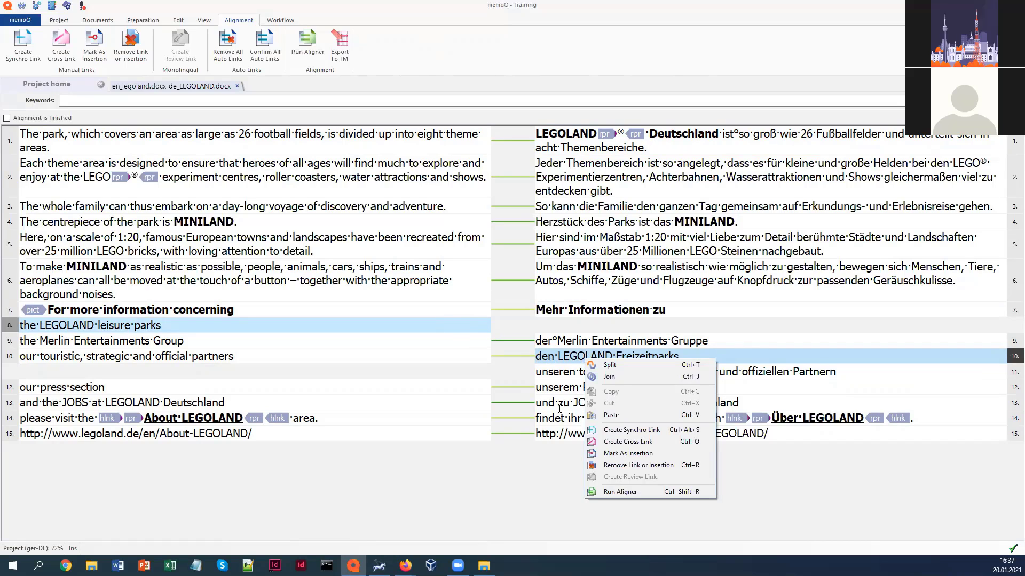
click(659, 442)
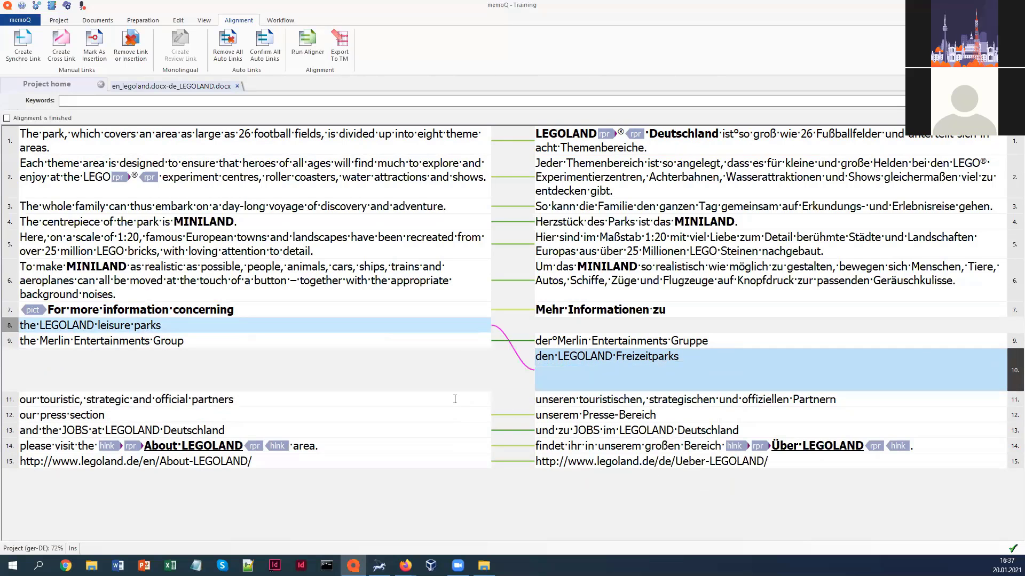
- Create a synchro link between "our touristic, strategic and official partners" and "unseren touristischen, strategischen und offiziellen Partnern"
click(456, 400)
click(568, 400)
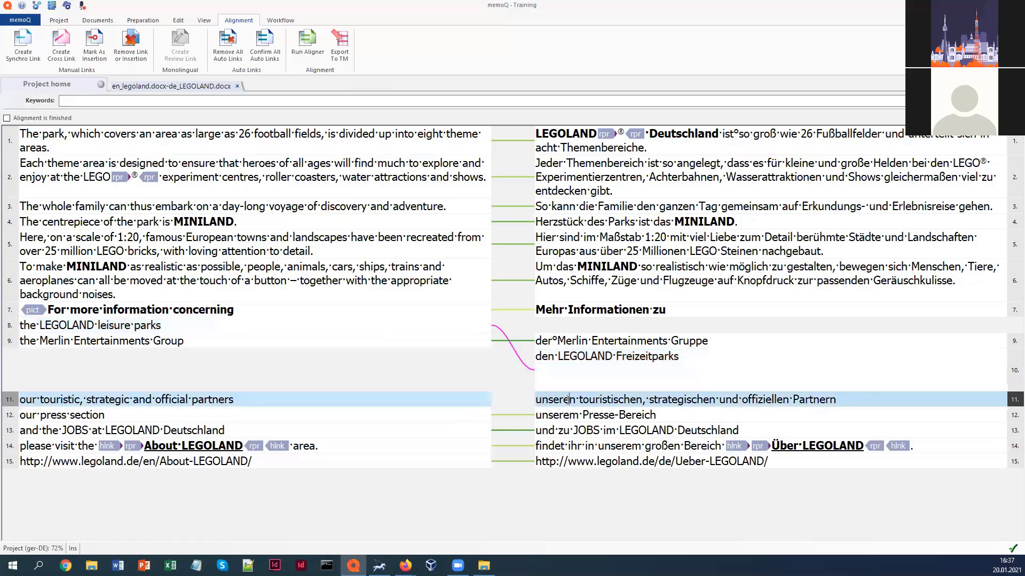
right_click(569, 399)
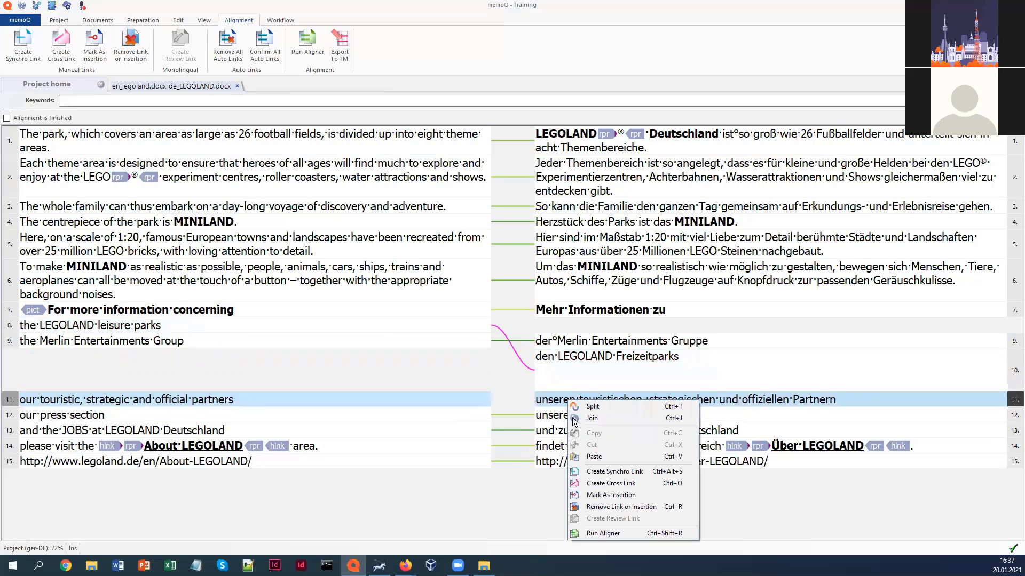
click(579, 470)
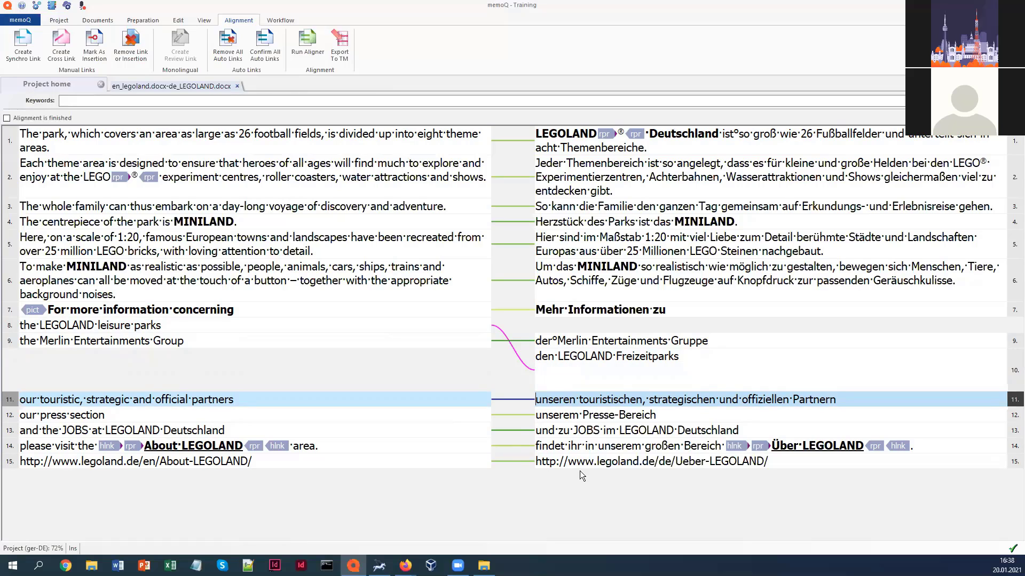
- Import Legoland new.docx from the new translation files folder into the project's translation documents
click(62, 87)
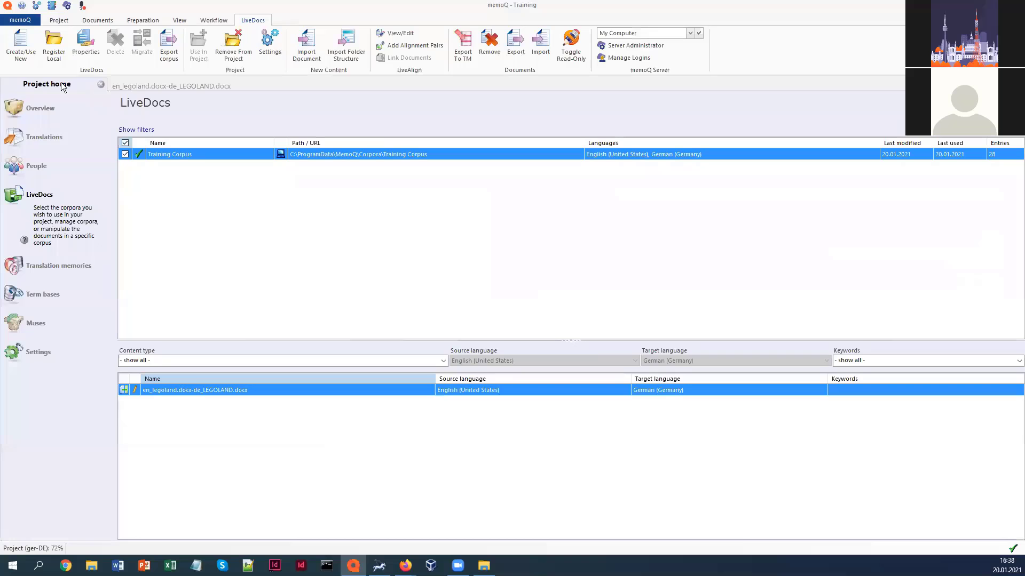
click(62, 135)
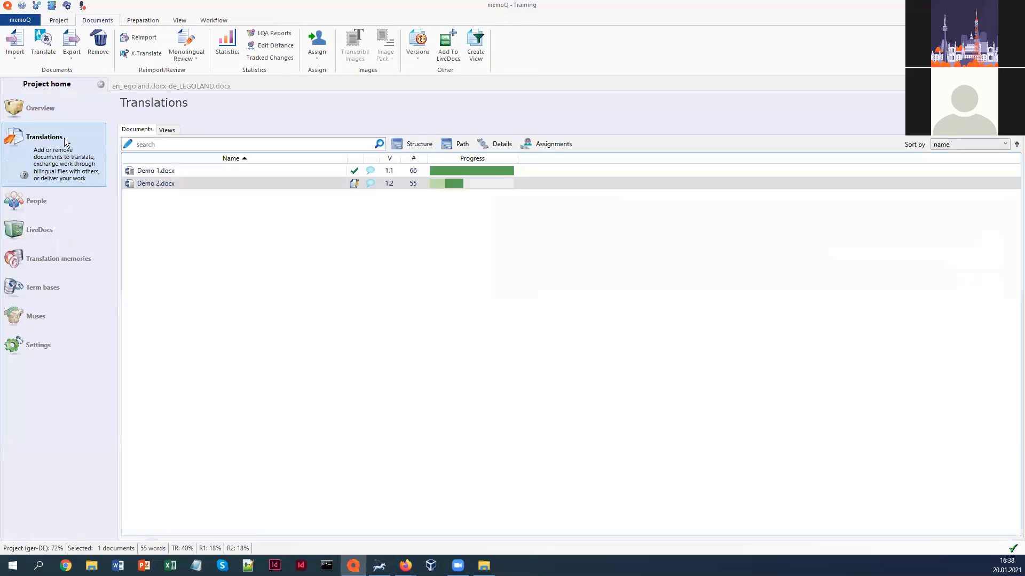
click(14, 58)
click(15, 70)
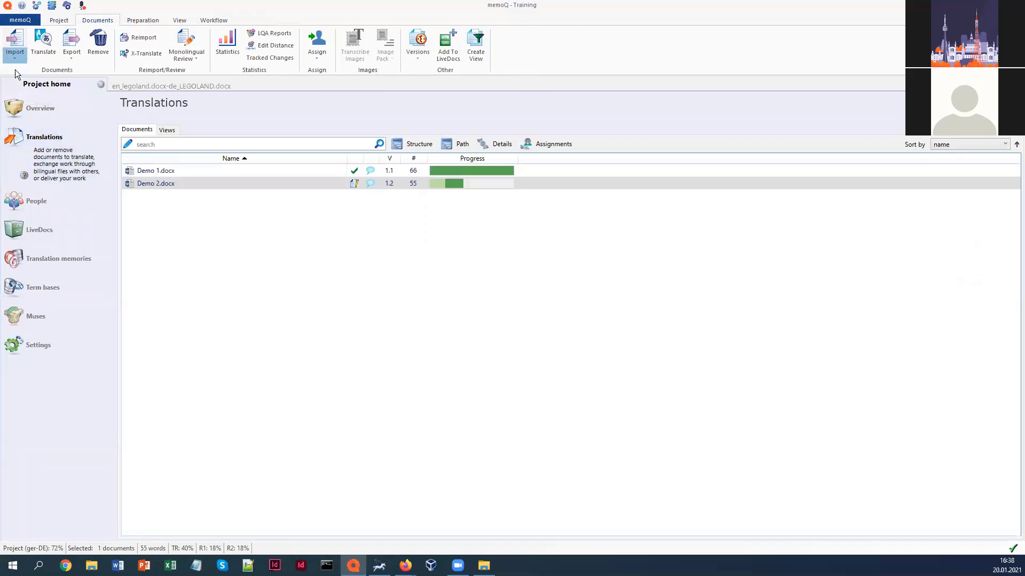
double_click(121, 78)
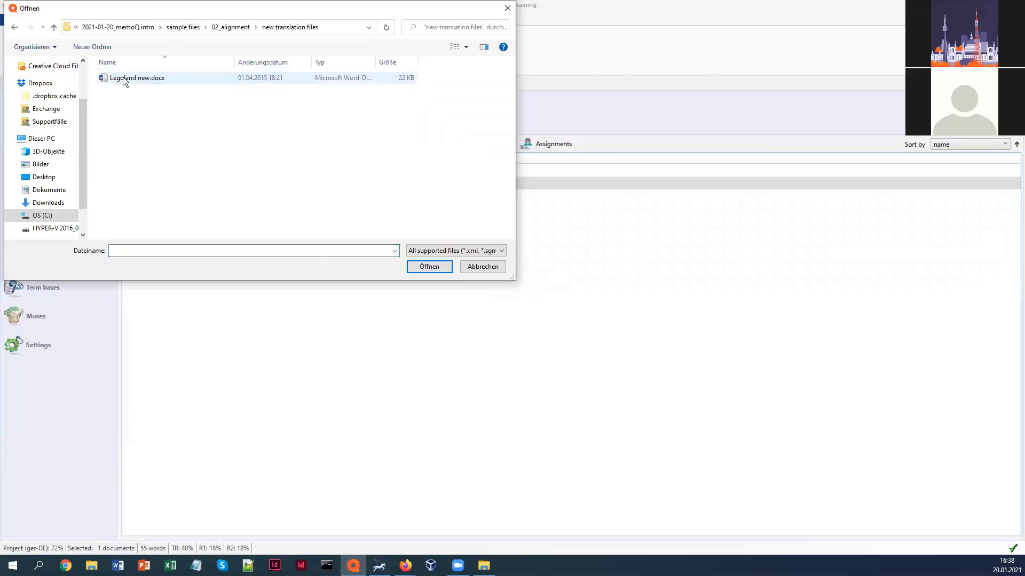
click(123, 79)
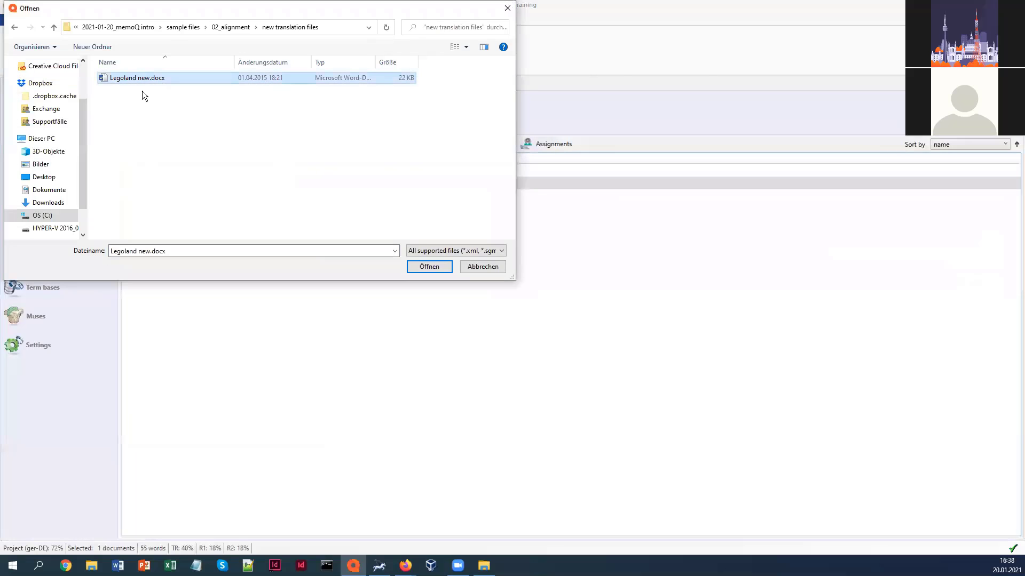
click(430, 268)
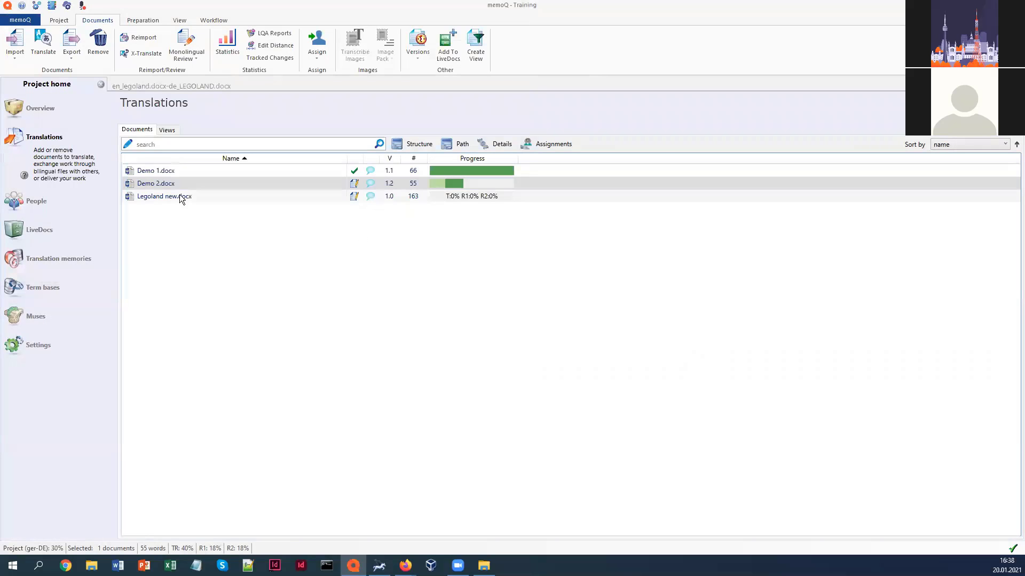
- Open Legoland new.docx for translation and compare segment 4's source text with its corpus match
double_click(180, 196)
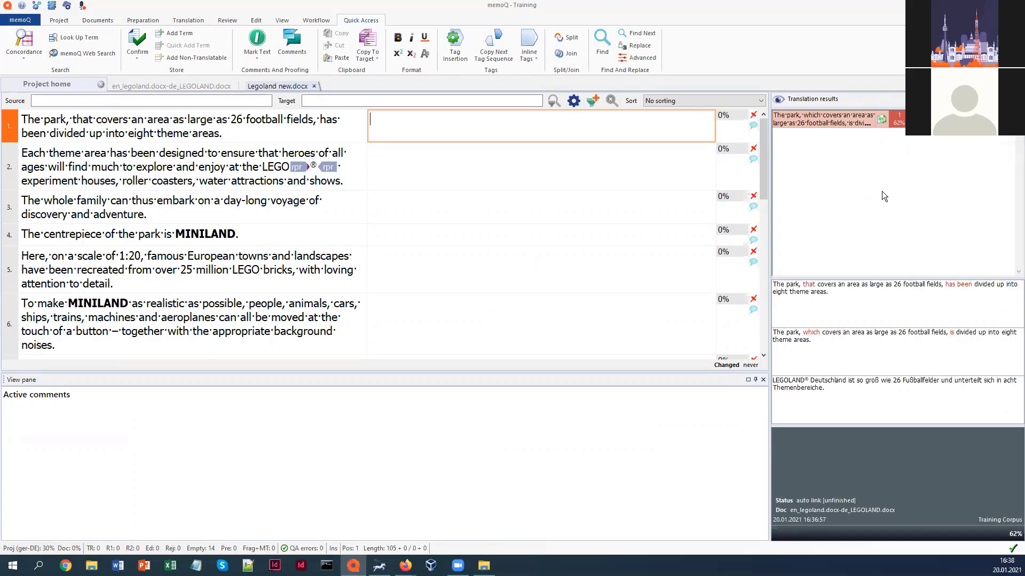
click(596, 235)
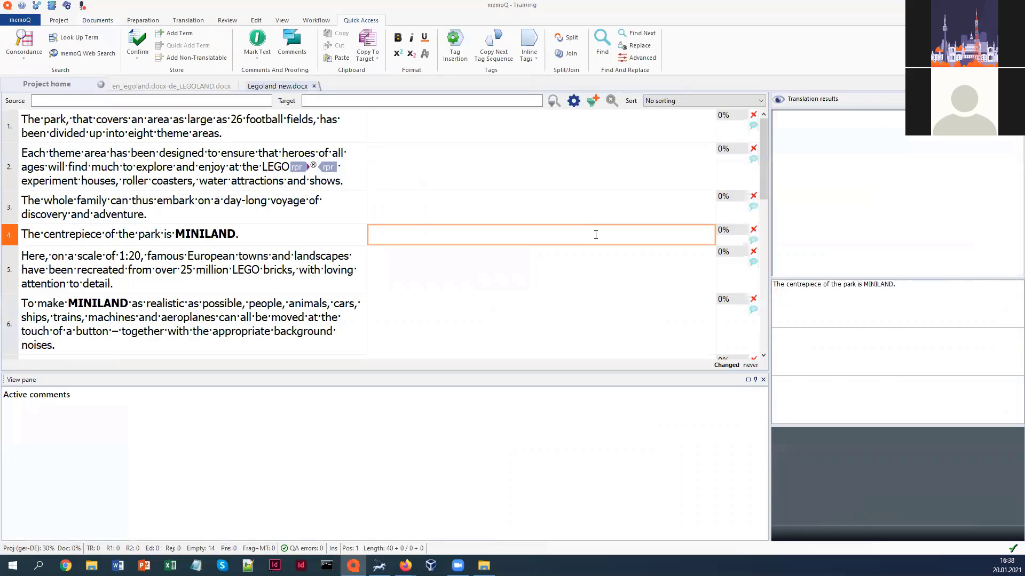
drag(902, 285, 738, 296)
drag(924, 346, 730, 340)
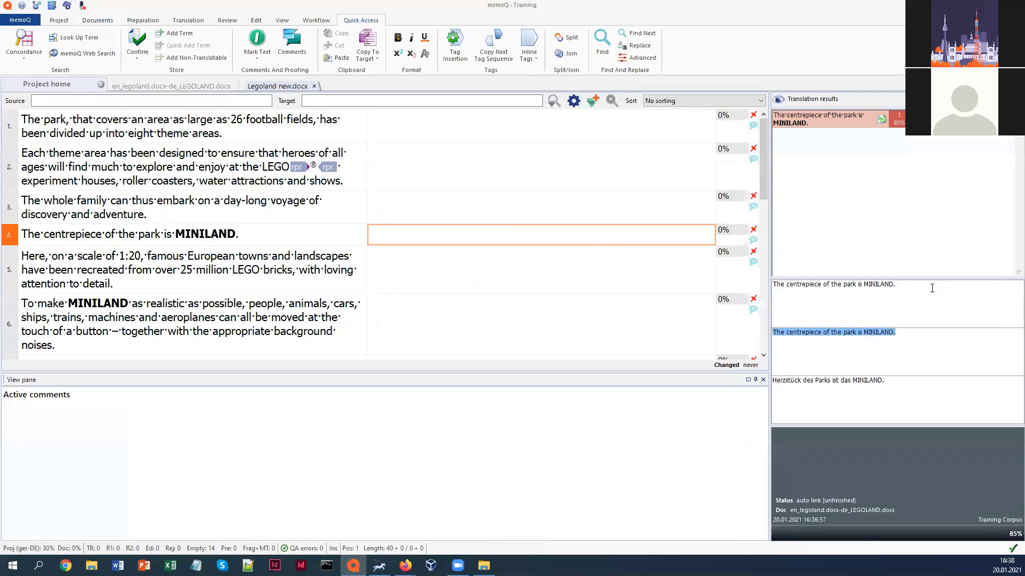
click(925, 320)
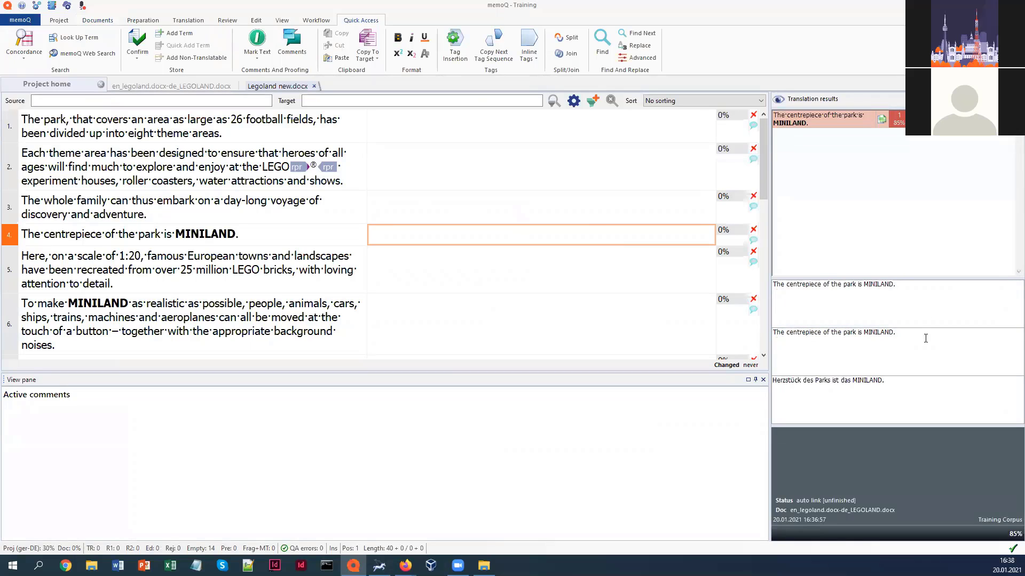
click(925, 338)
- Show the aligned document behind segment 4's match and create a synchro link between its two MINILAND centrepiece sentences
right_click(910, 125)
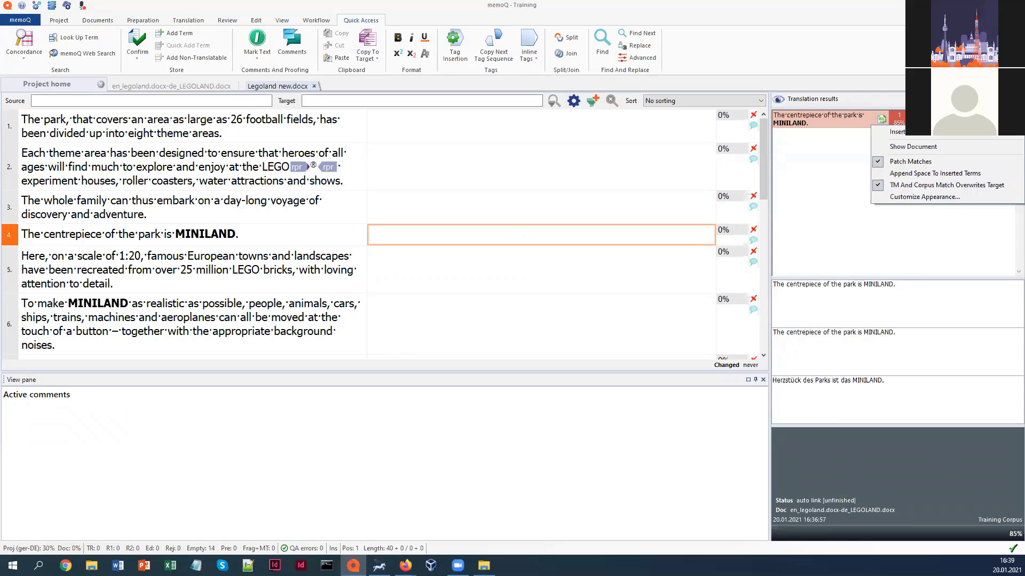
click(911, 147)
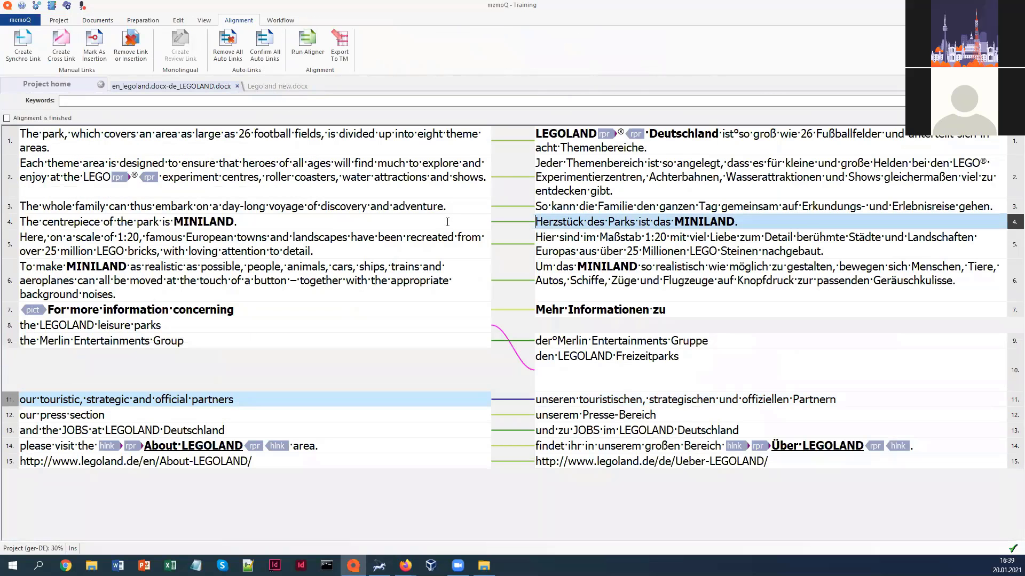
click(445, 226)
click(555, 222)
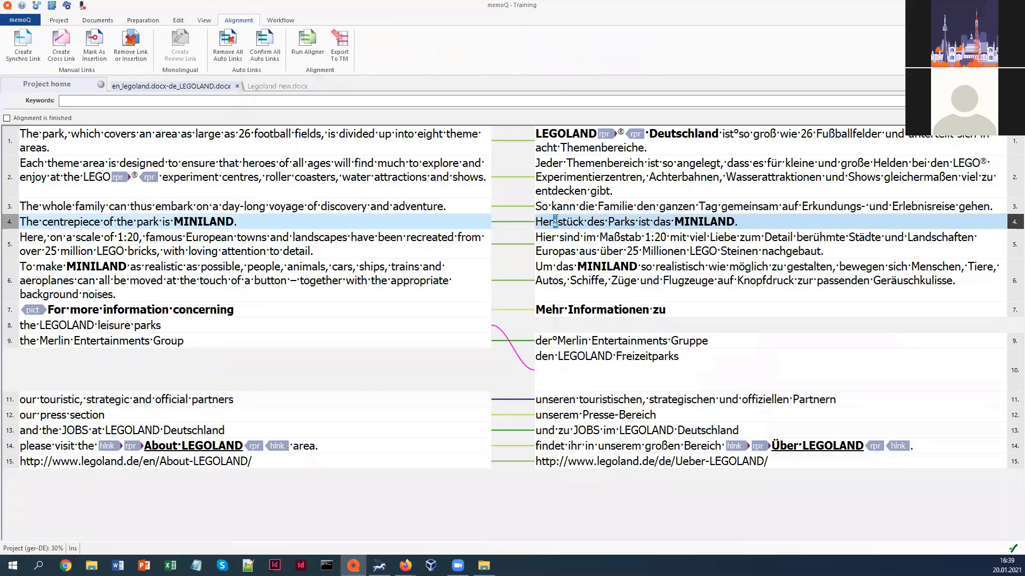
right_click(556, 221)
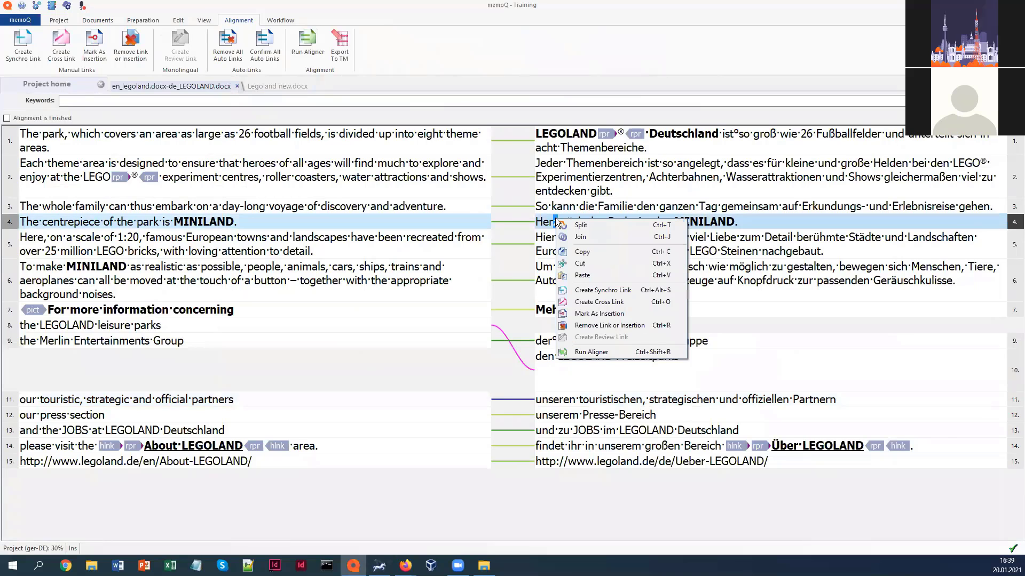
click(582, 291)
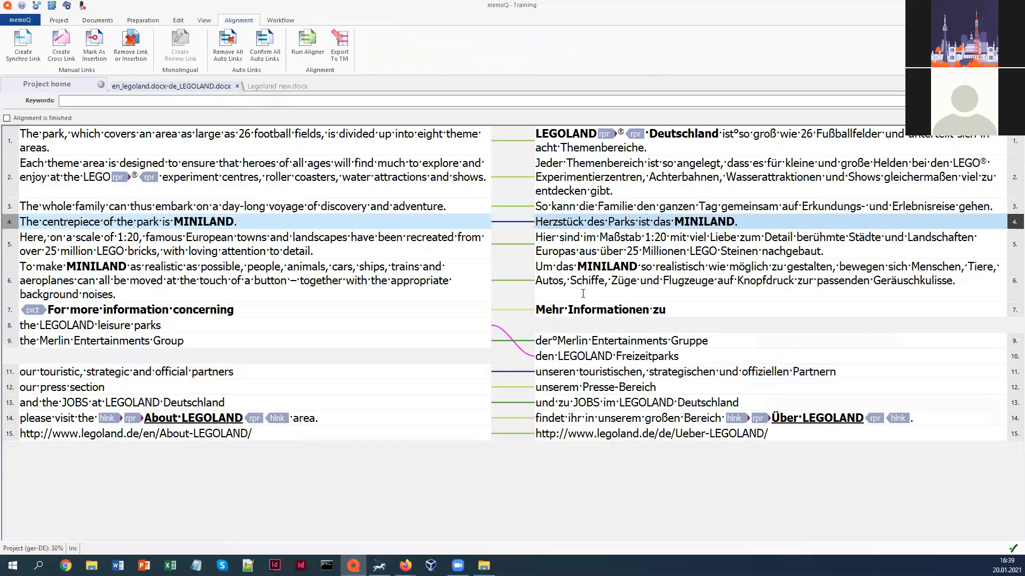
- Mark the LEGOLAND alignment as finished, checking segment 4's match in Legoland new.docx before and after
click(275, 86)
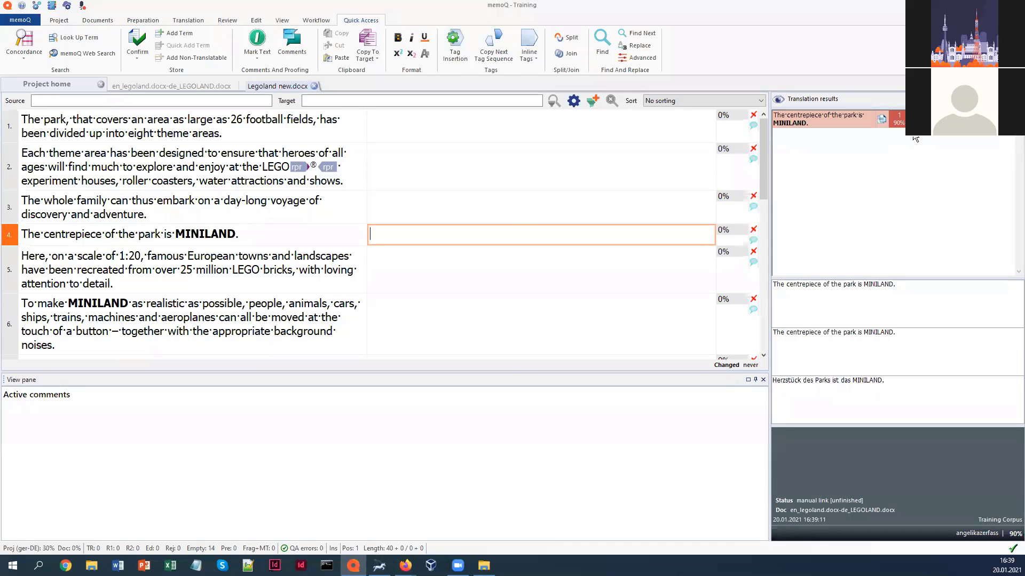
click(187, 86)
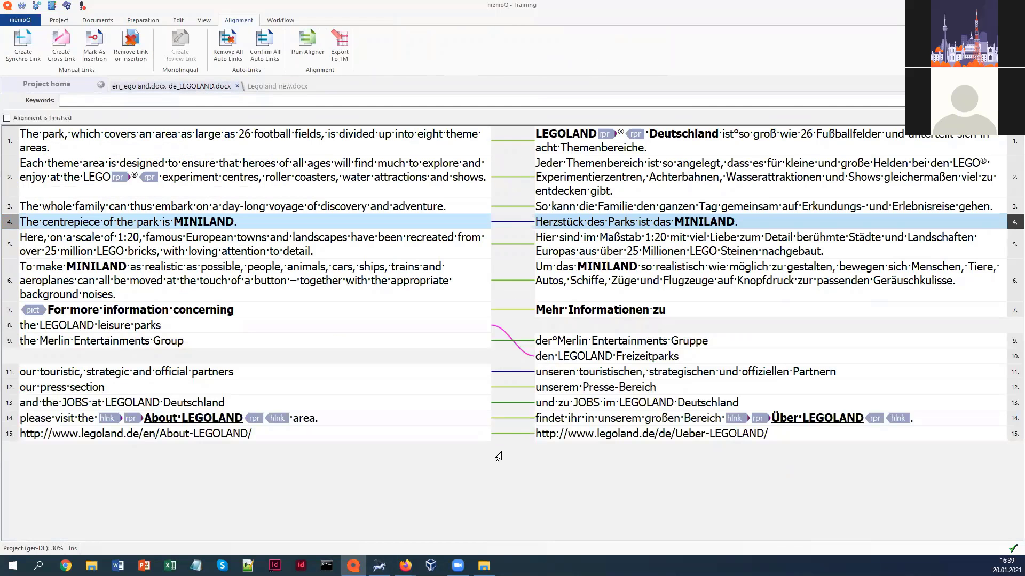
click(275, 86)
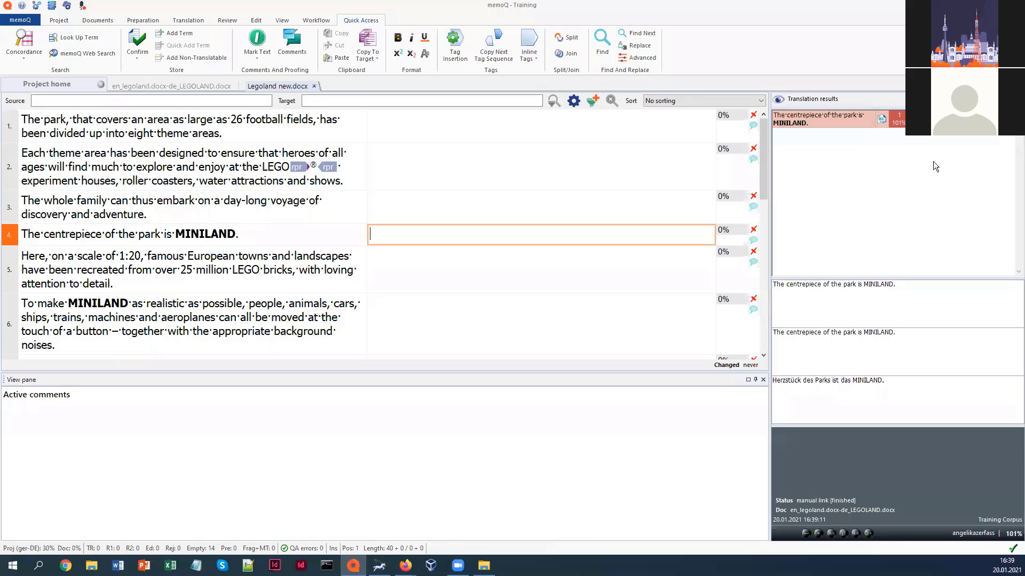
- Confirm all automatic links in the LEGOLAND alignment and export it to the client A translation memory
click(210, 89)
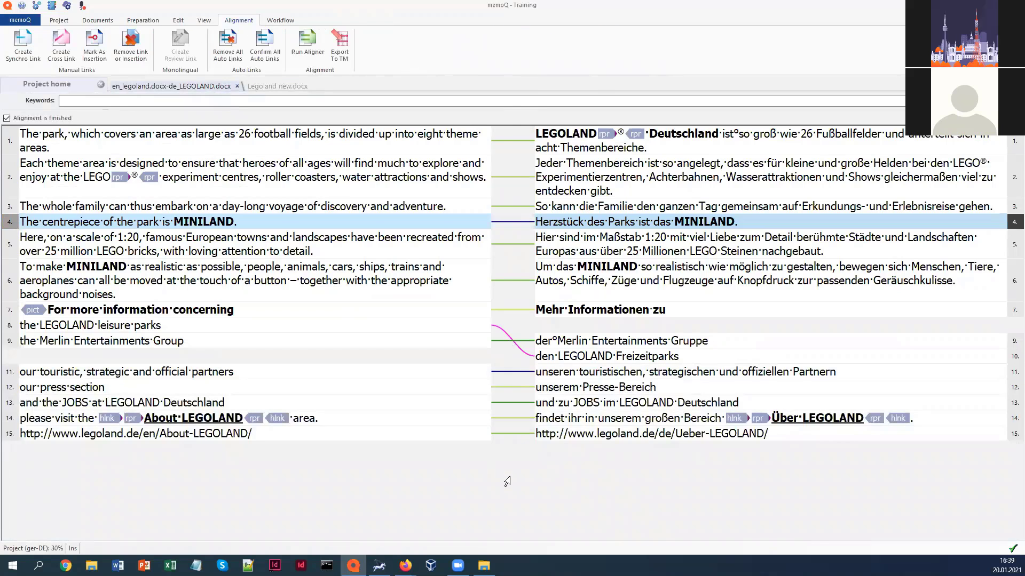
click(266, 58)
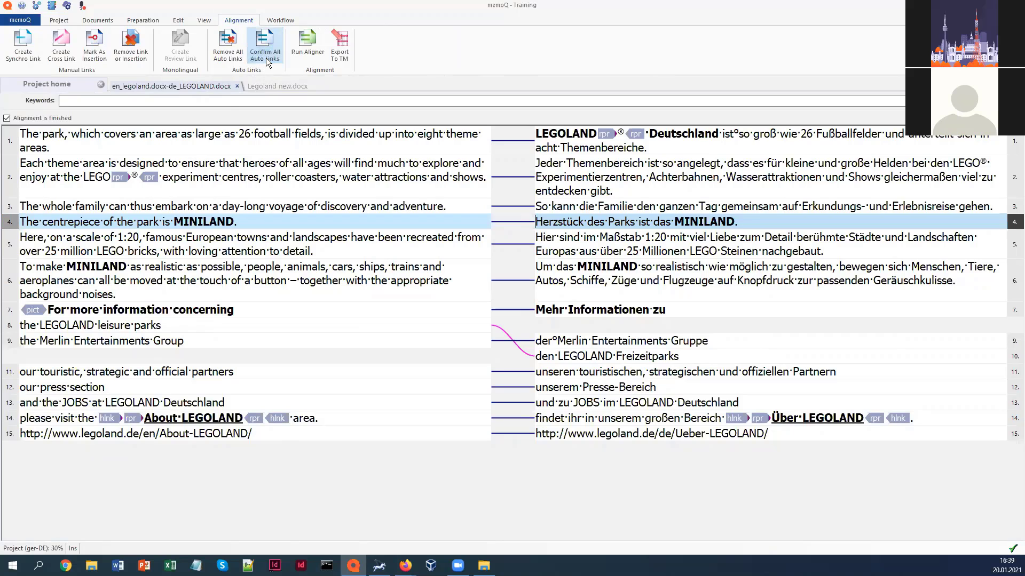
click(343, 55)
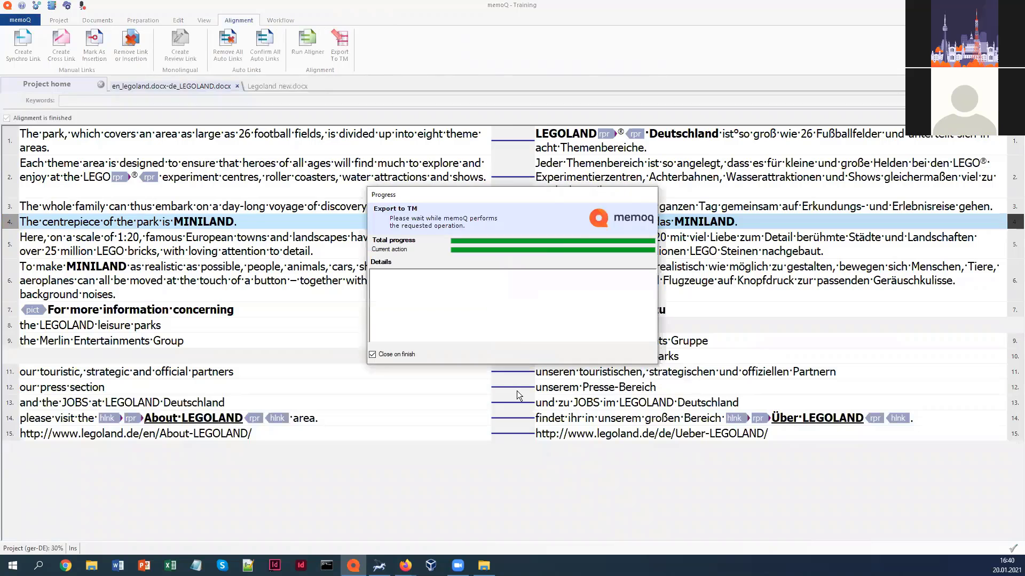
- Return to Legoland new.docx and display all of segment 4's corpus and translation memory matches
click(284, 85)
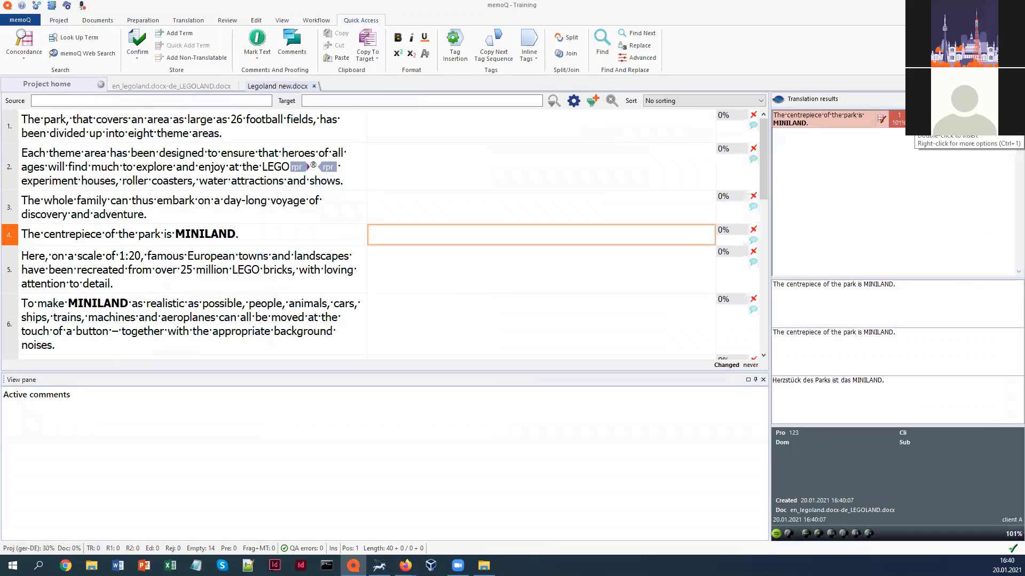
click(778, 102)
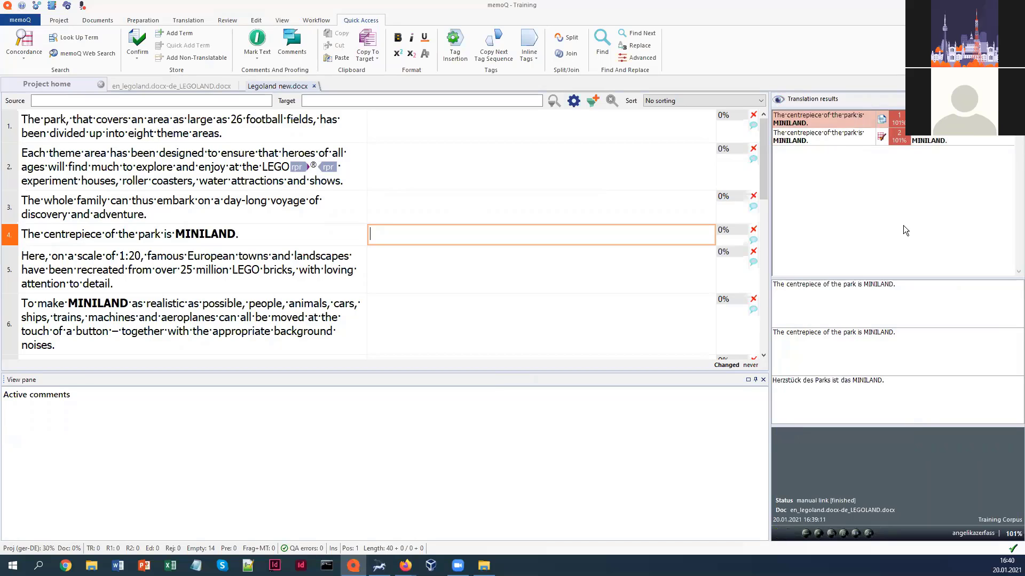